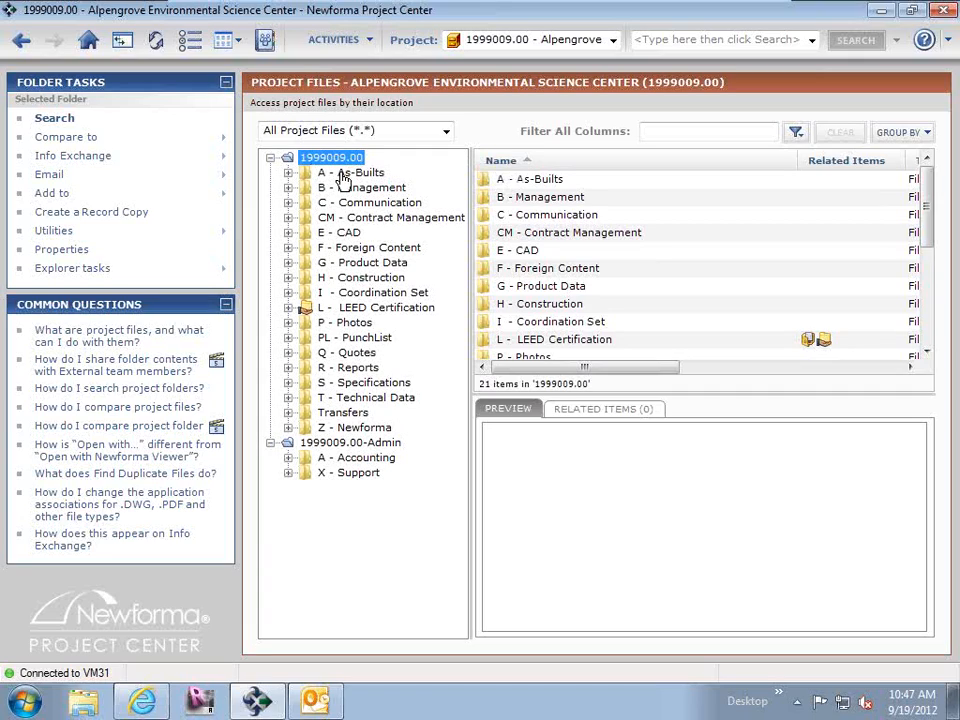
Open the Arch folder under E - CAD and select the five drawings 0408A21.dwg through 0408A25.dwg.
click(288, 232)
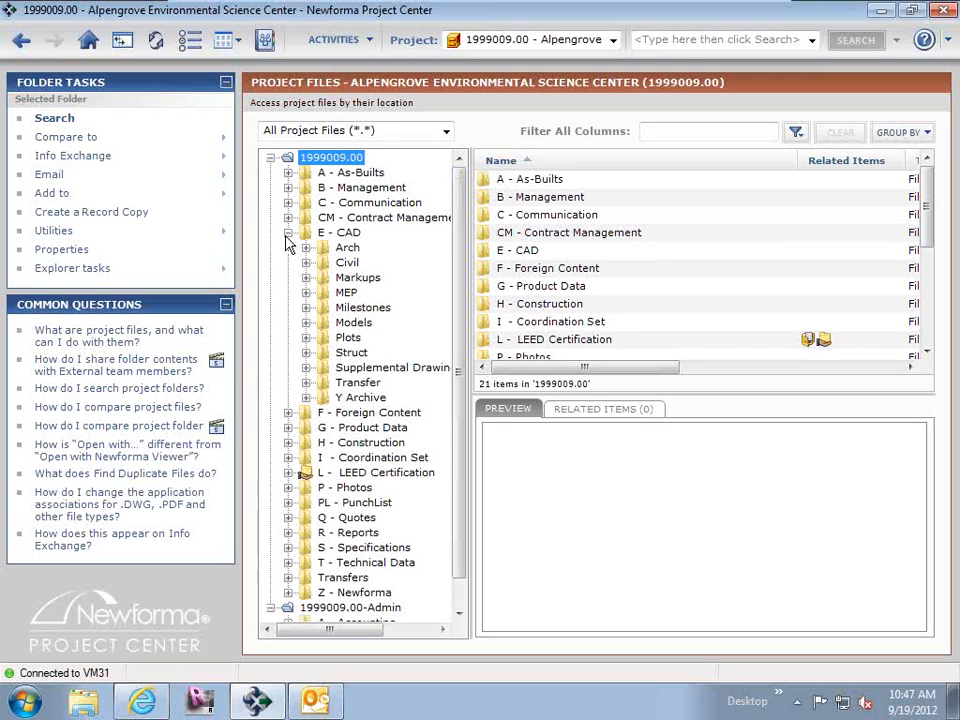
click(345, 249)
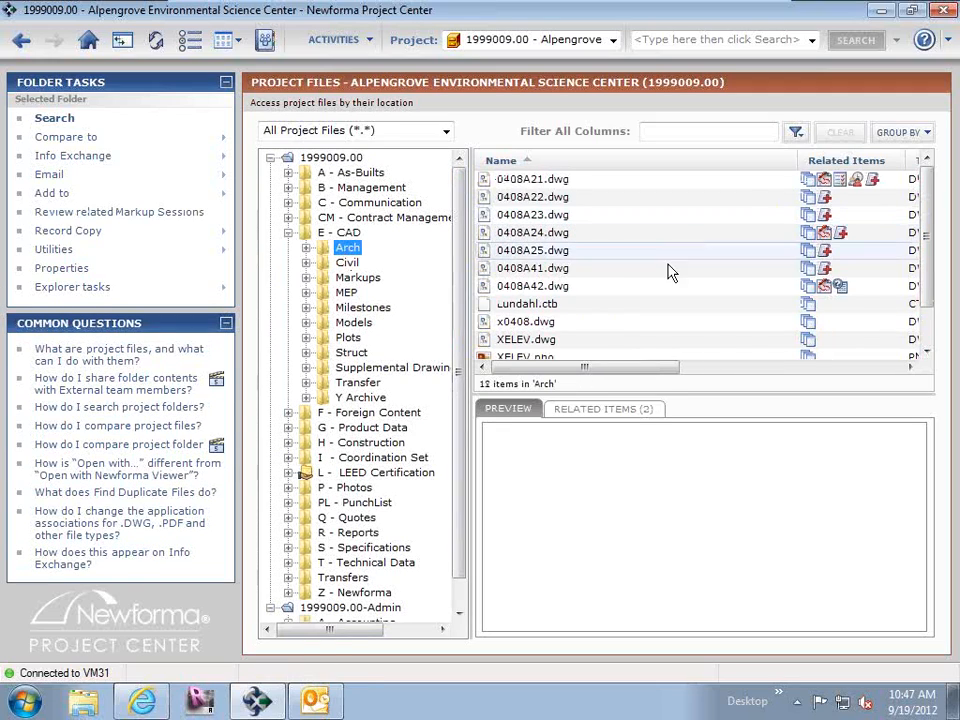
click(520, 199)
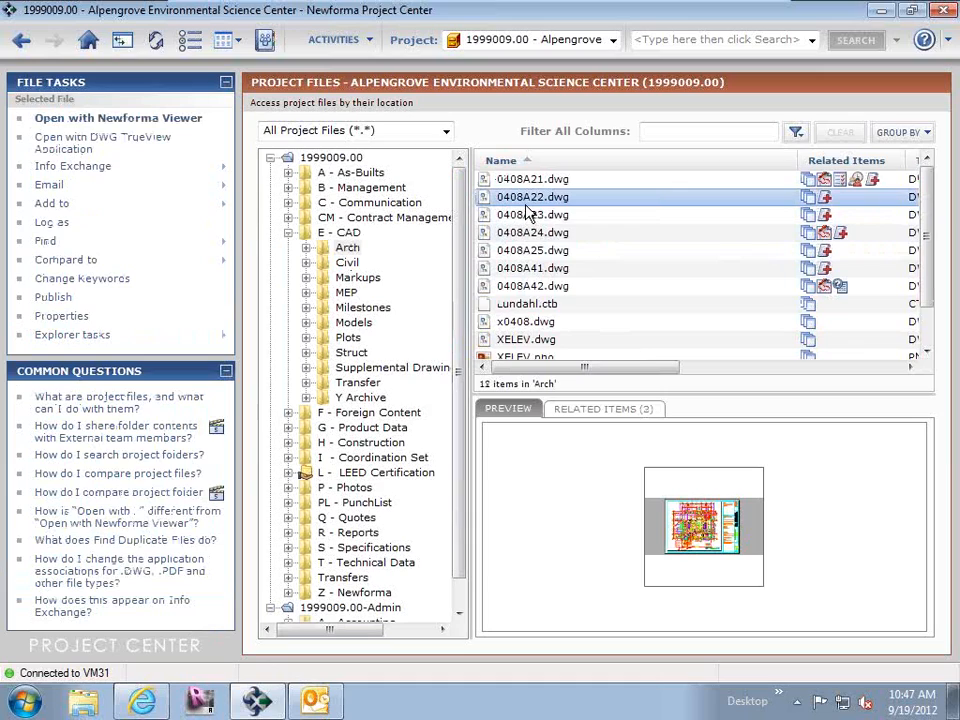
click(512, 181)
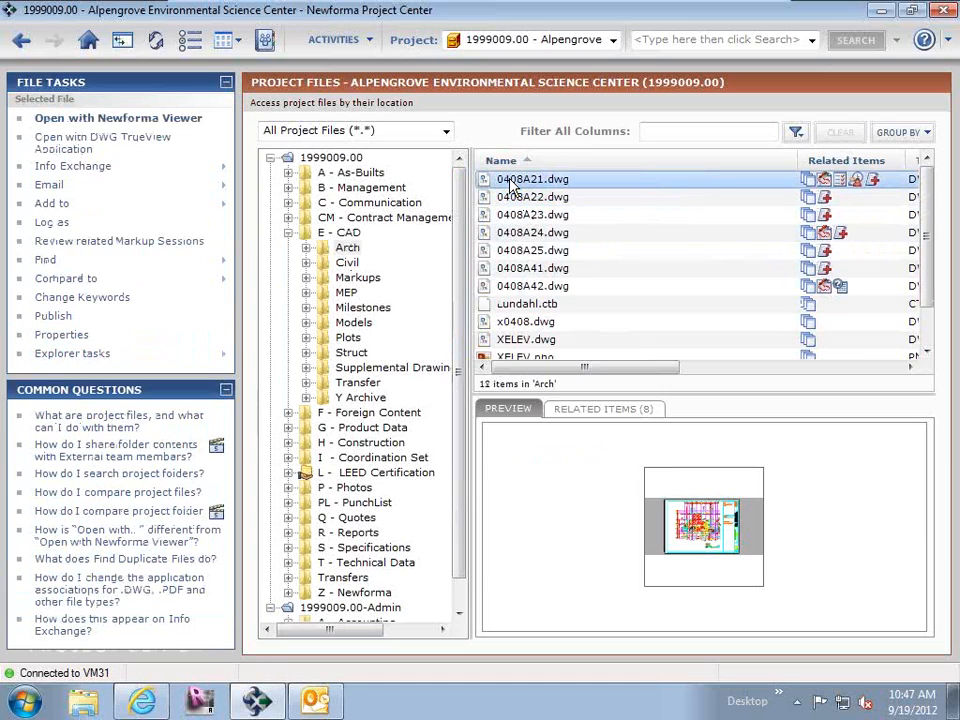
shift+click(520, 252)
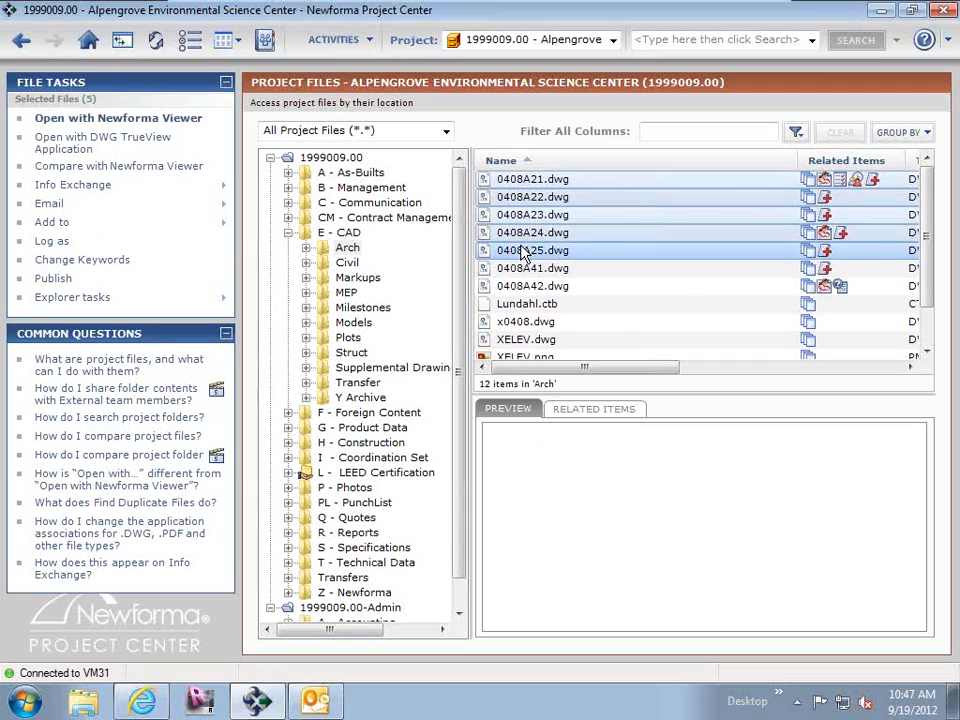
Set up publishing the selected drawings as one combined PDF with 0408A21.dwg placed after 0408A24.dwg, and cancel the publishing.
right_click(520, 252)
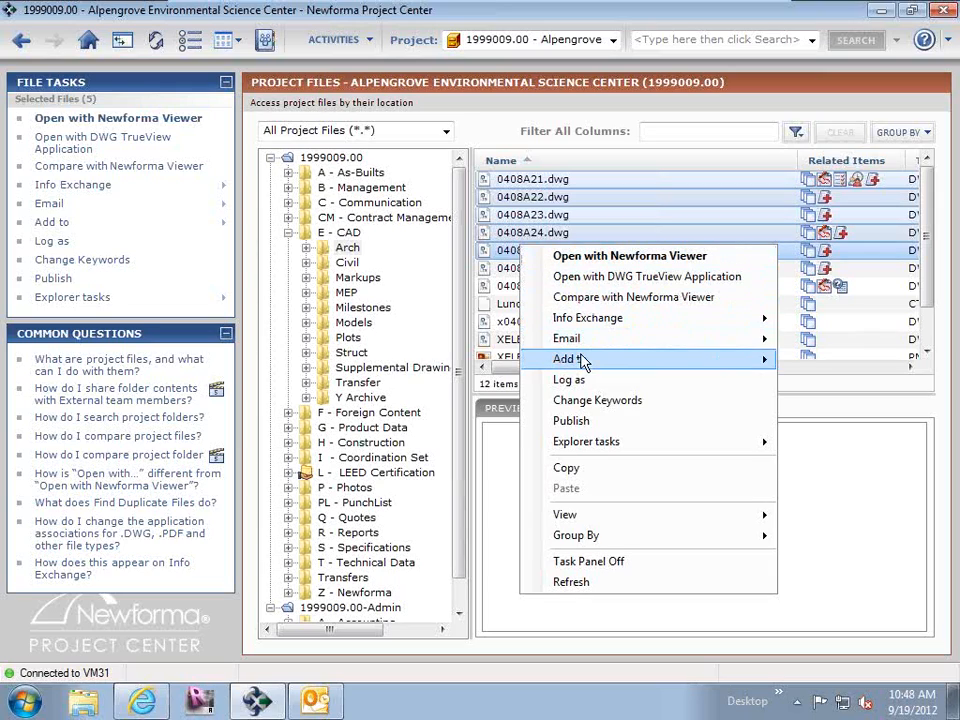
click(586, 422)
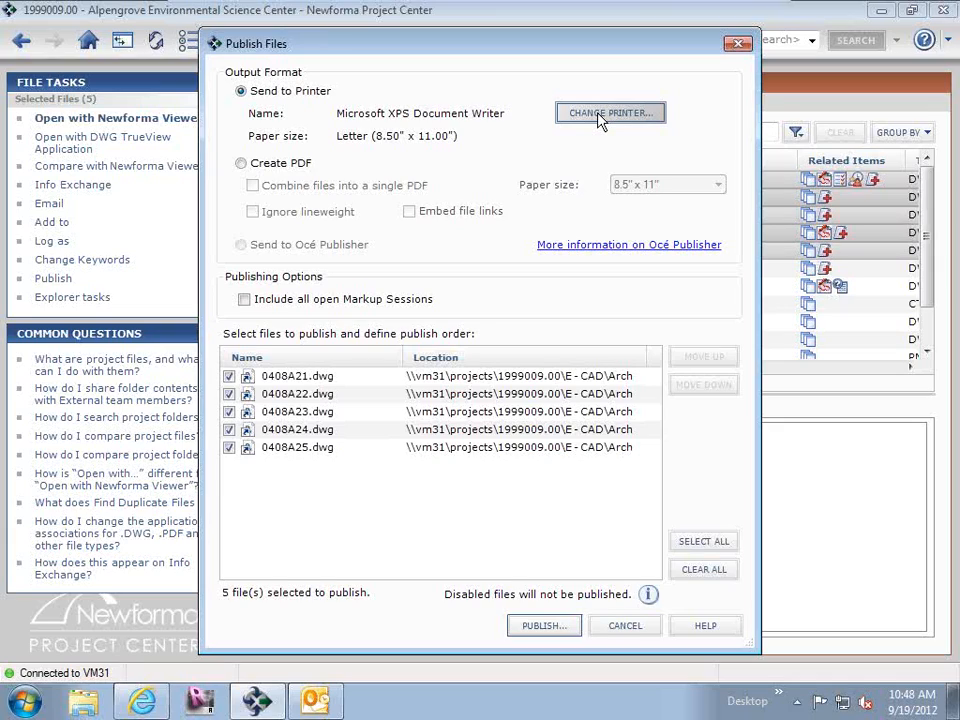
click(240, 164)
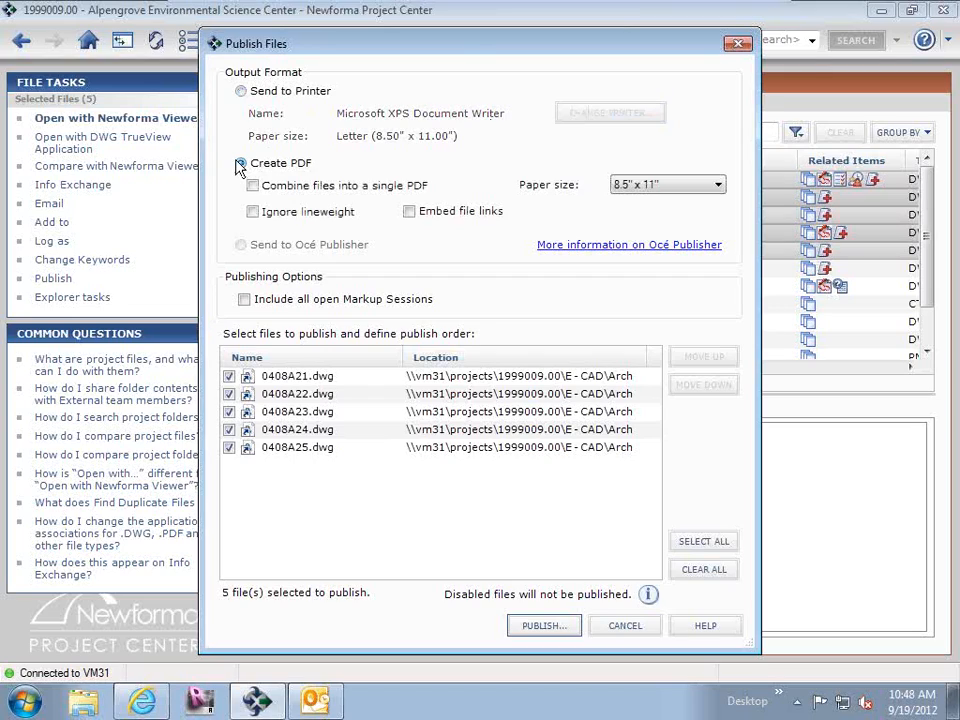
click(253, 186)
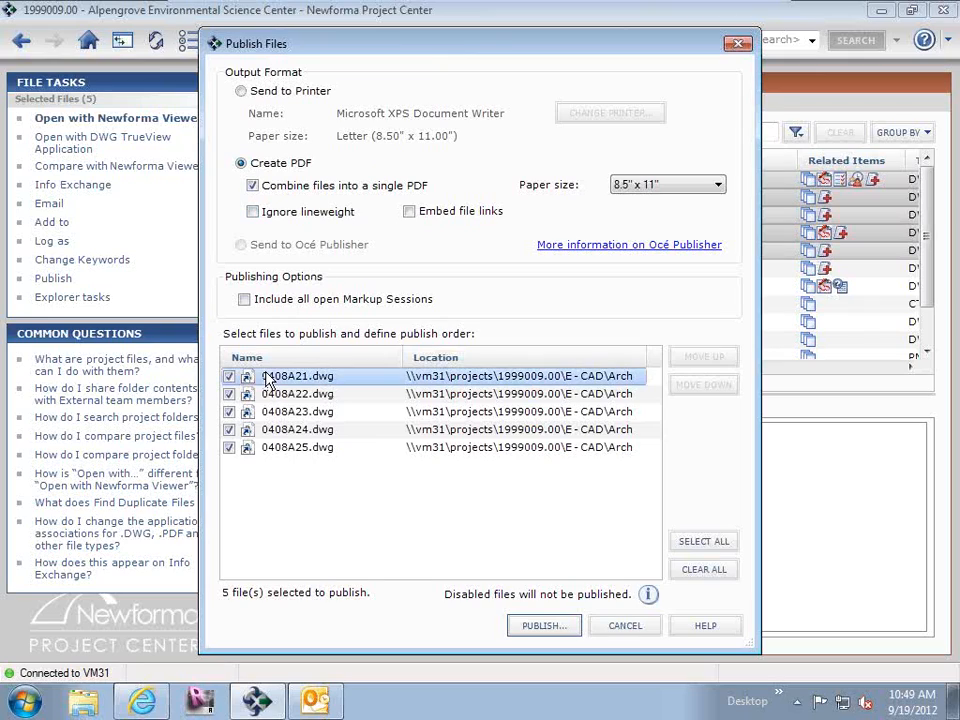
drag(242, 376, 284, 452)
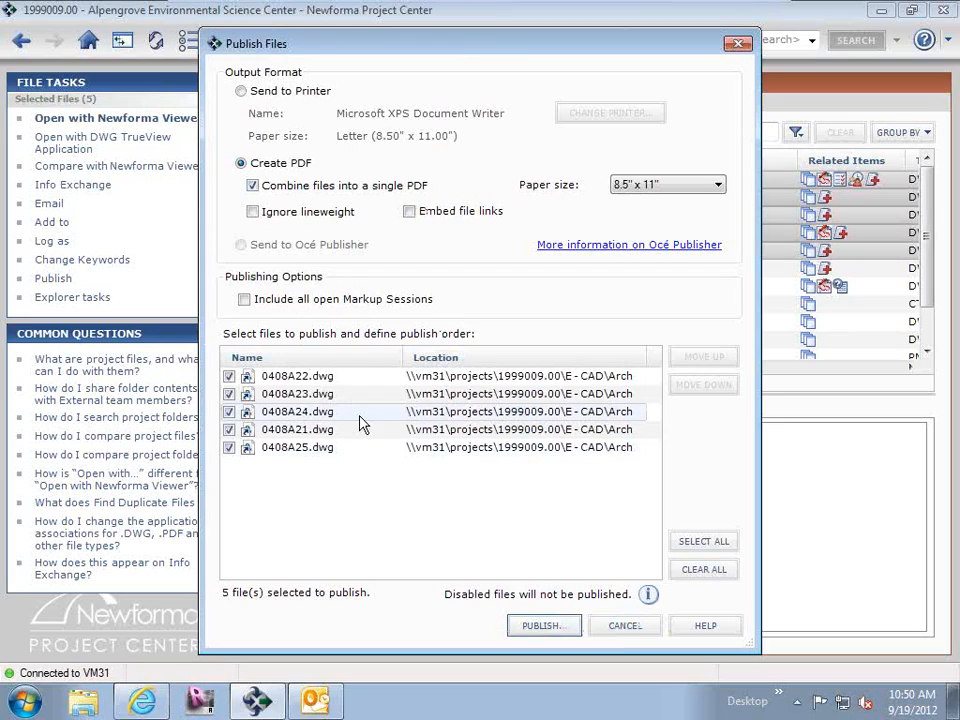
click(253, 185)
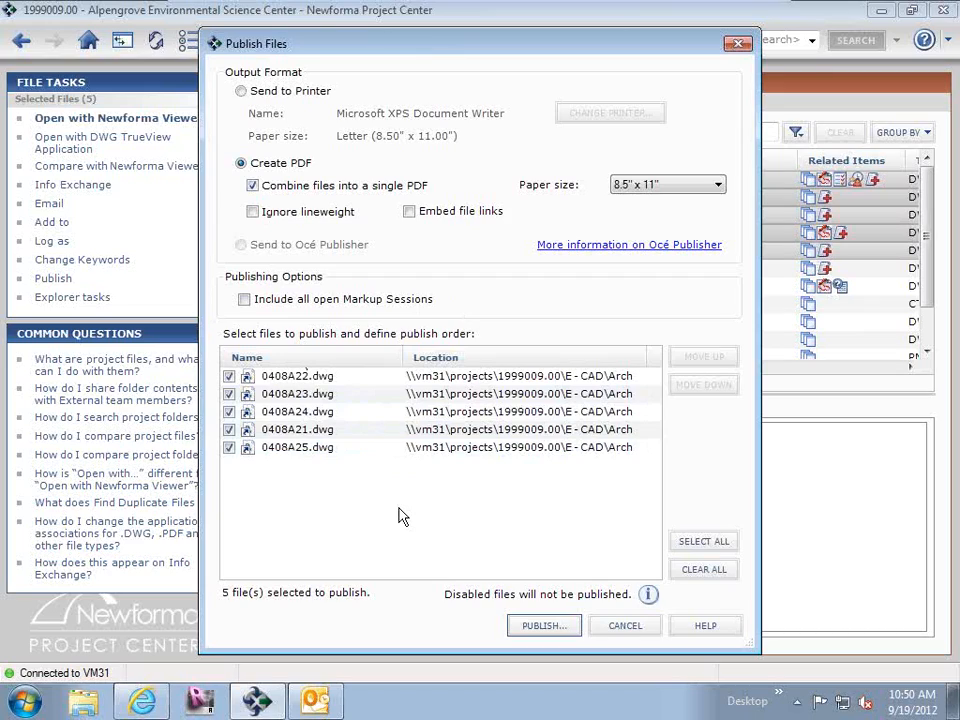
click(640, 630)
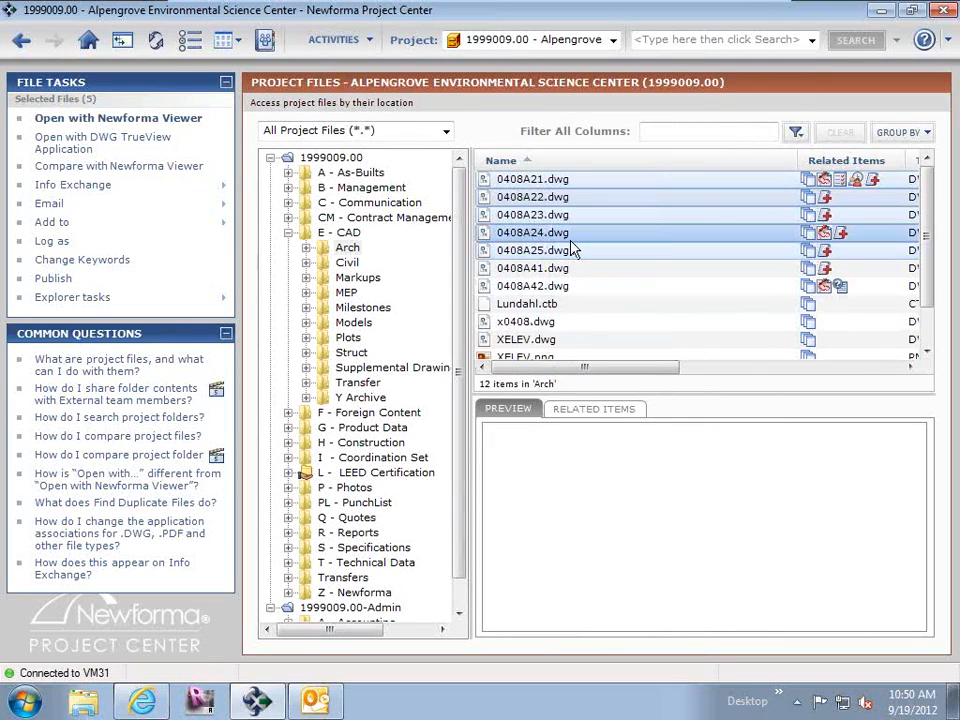
Create an email with the five selected drawings as attachments and close it without saving.
right_click(574, 250)
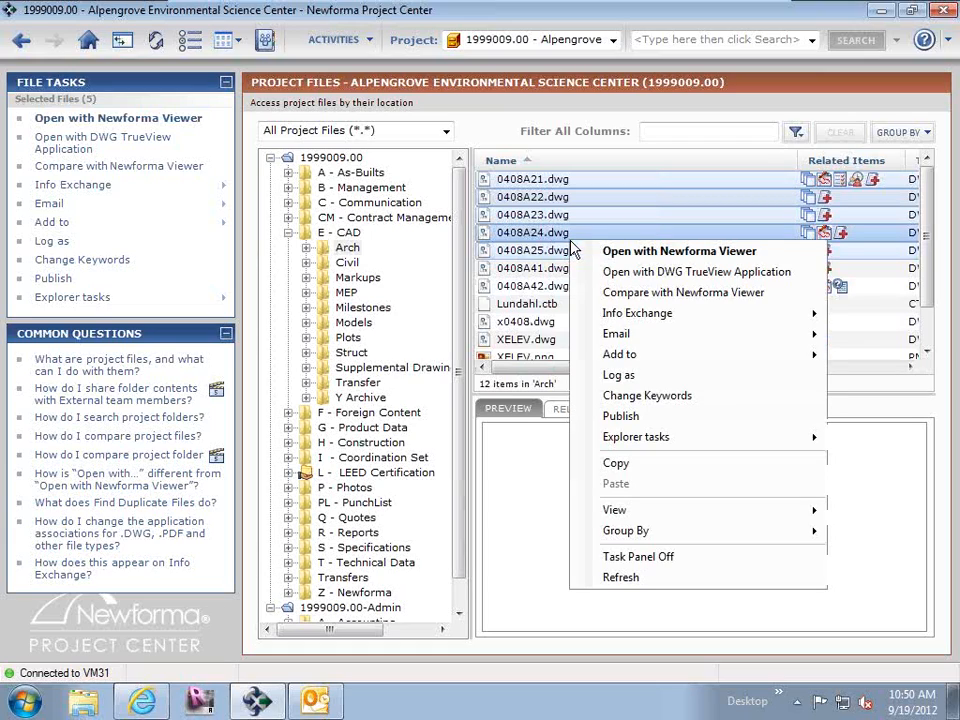
mouse_move(621, 340)
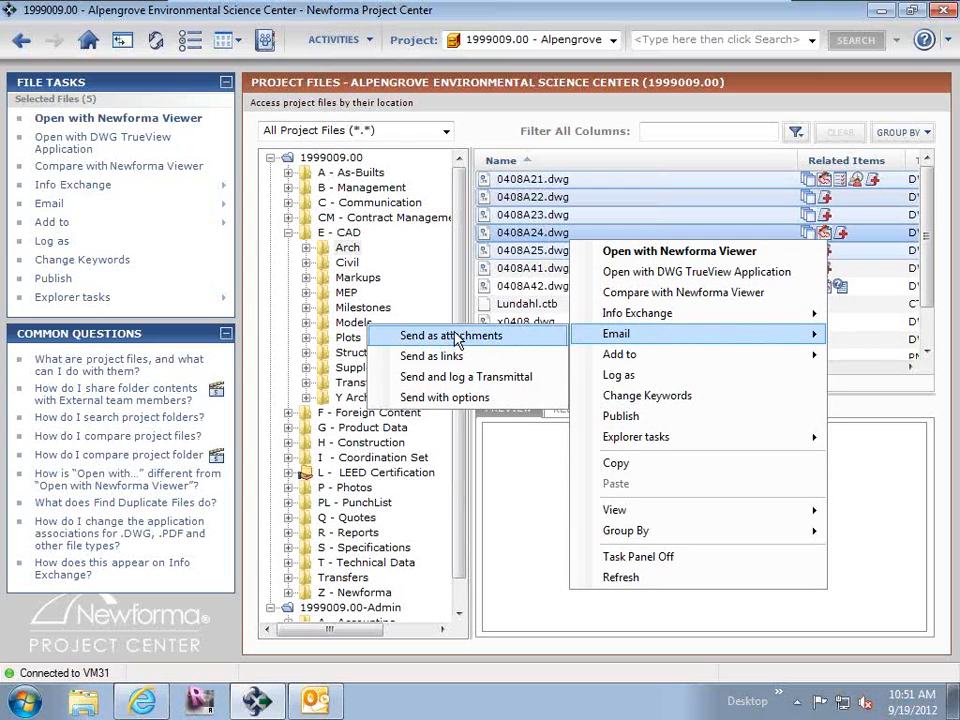
click(455, 337)
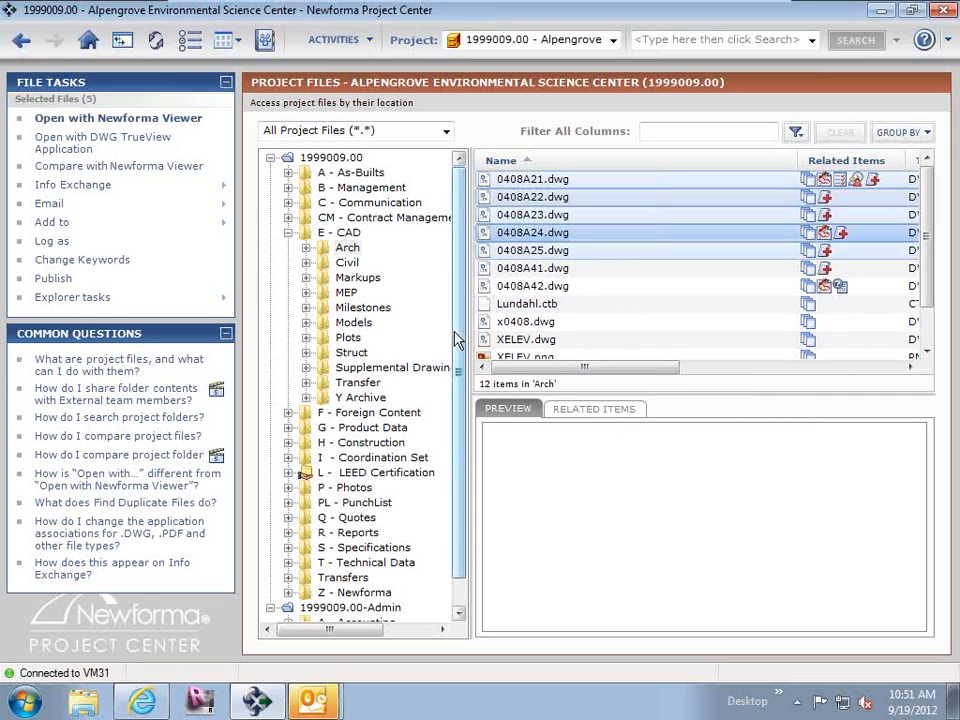
mouse_move(314, 700)
click(284, 660)
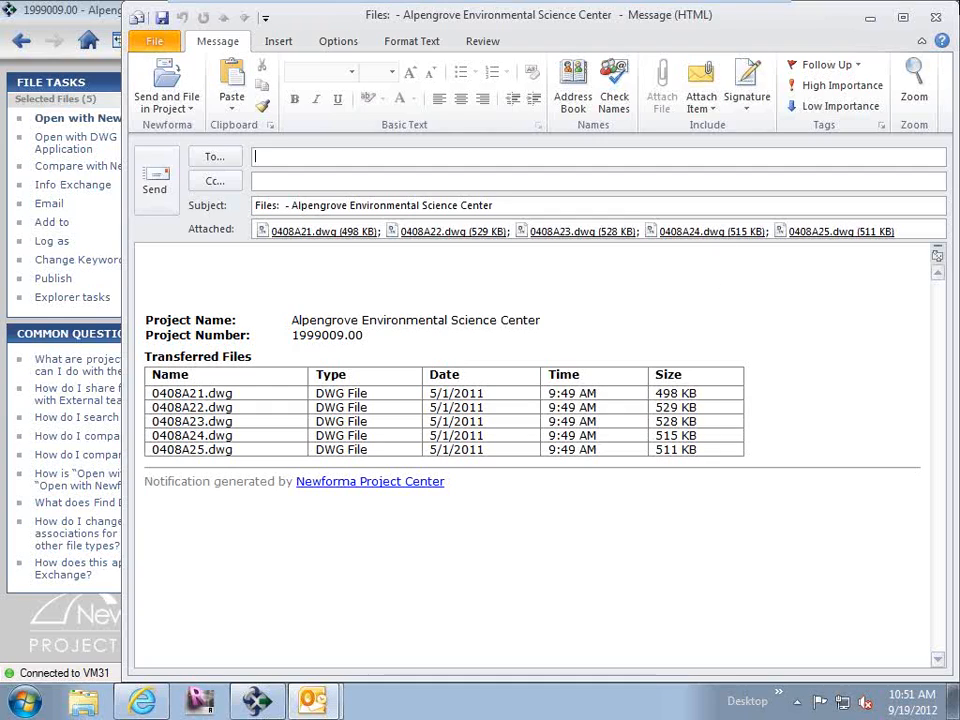
click(935, 18)
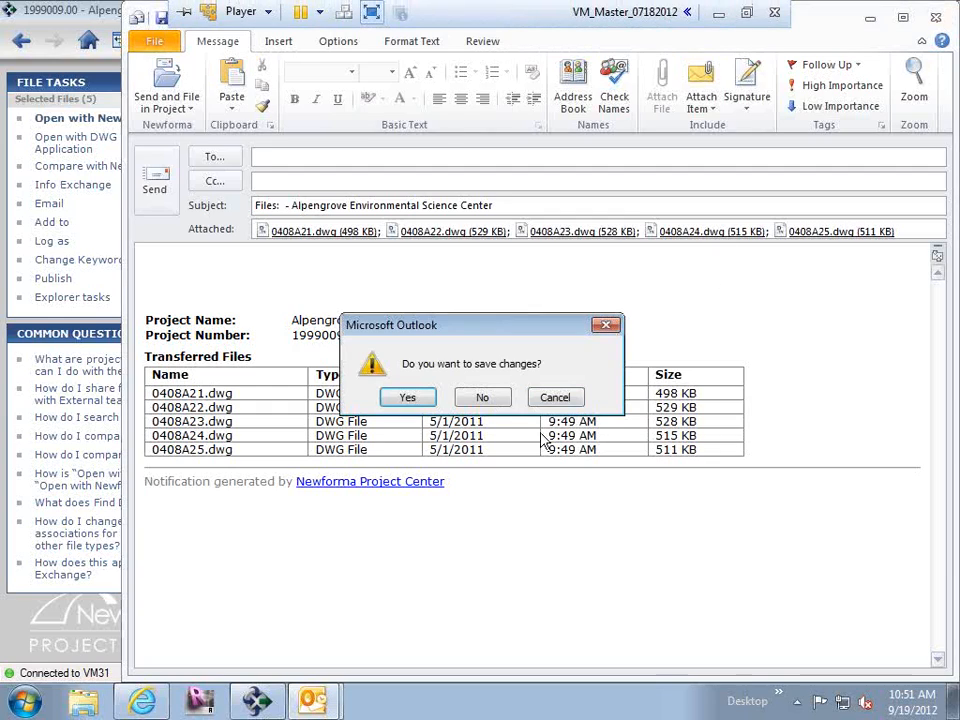
click(500, 397)
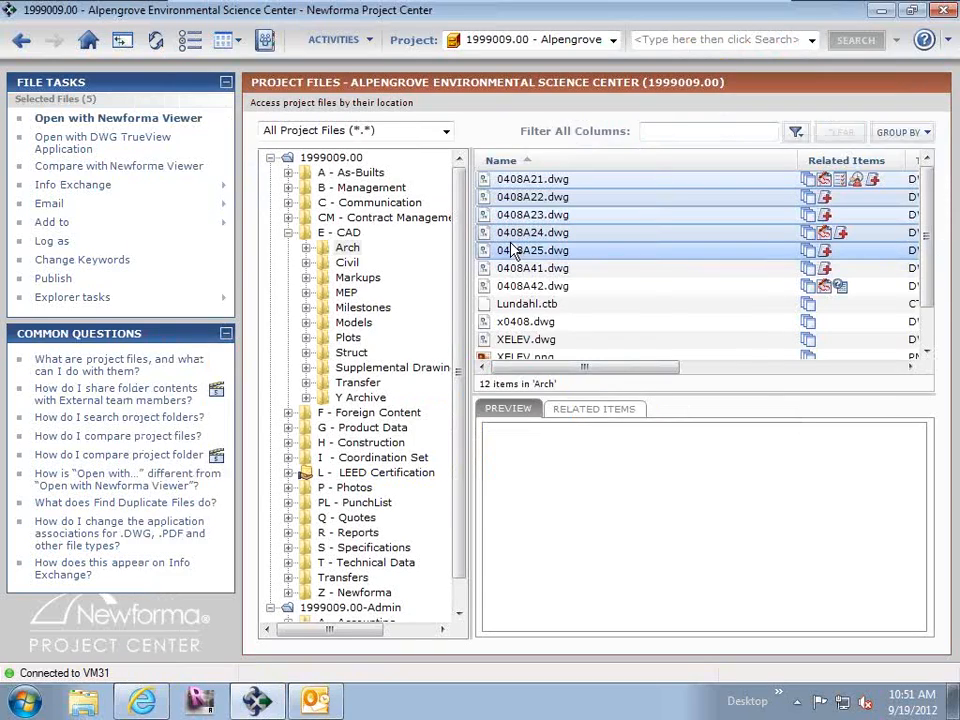
Create an email with links to the five selected drawings and close it without saving.
right_click(510, 249)
mouse_move(556, 342)
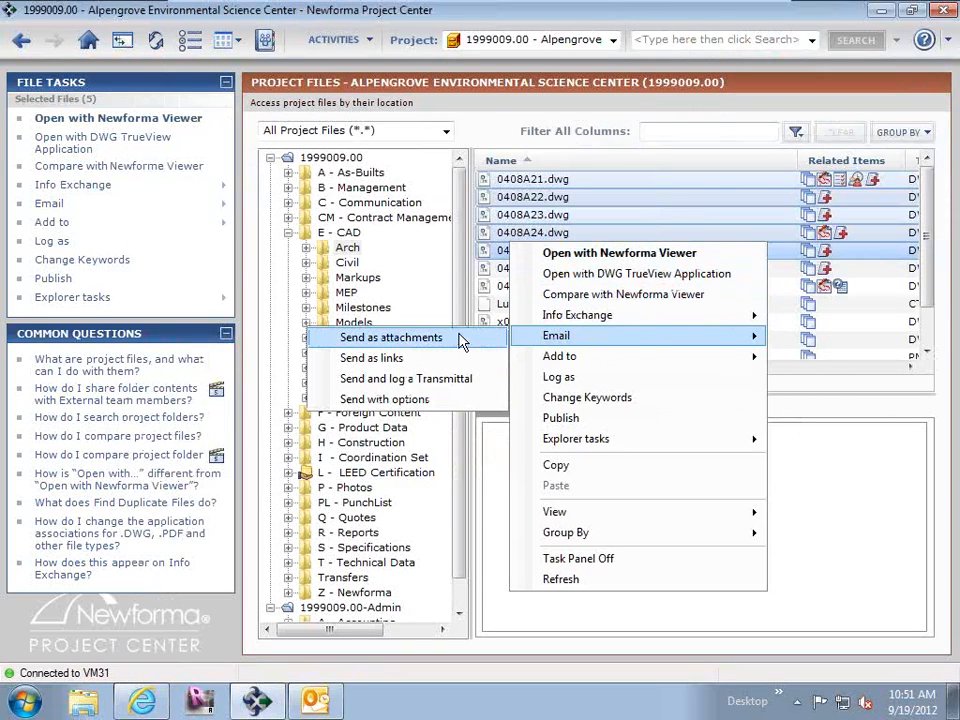
click(403, 358)
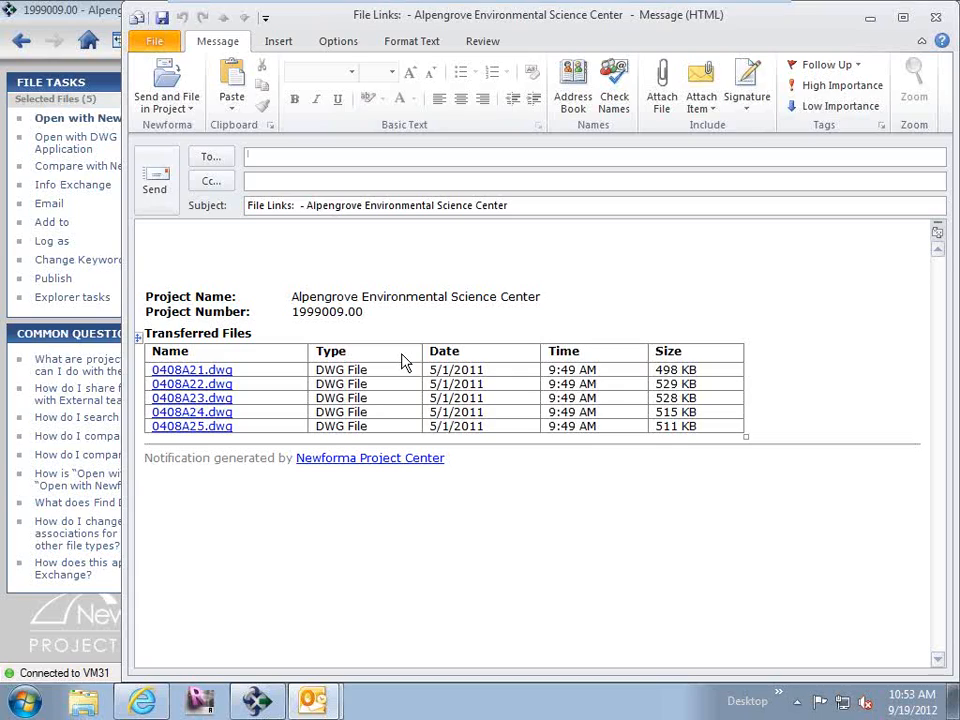
click(938, 19)
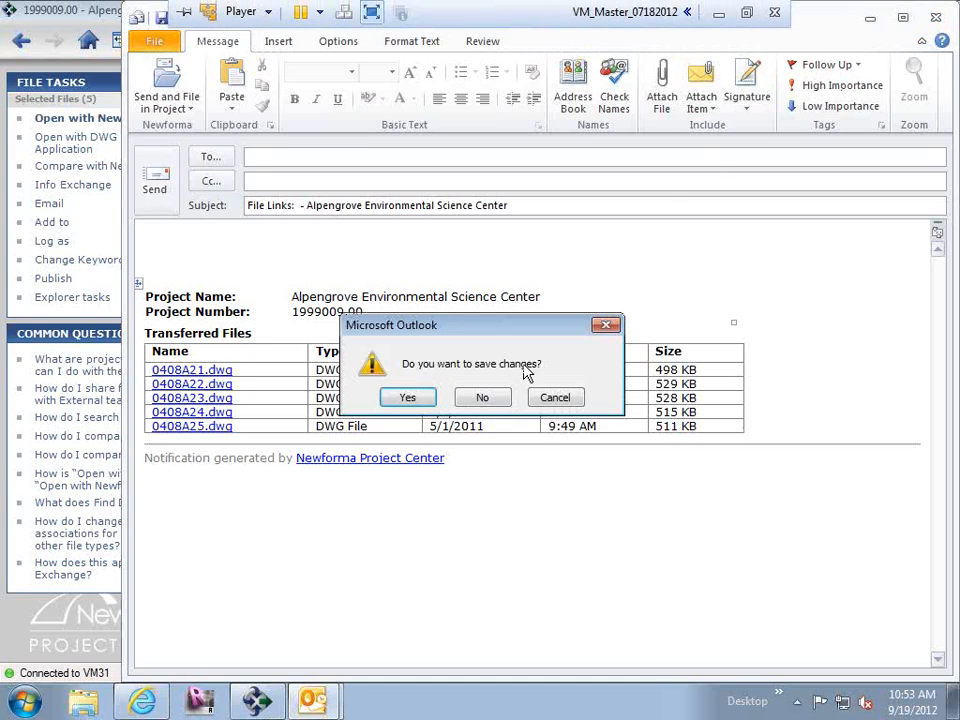
click(482, 398)
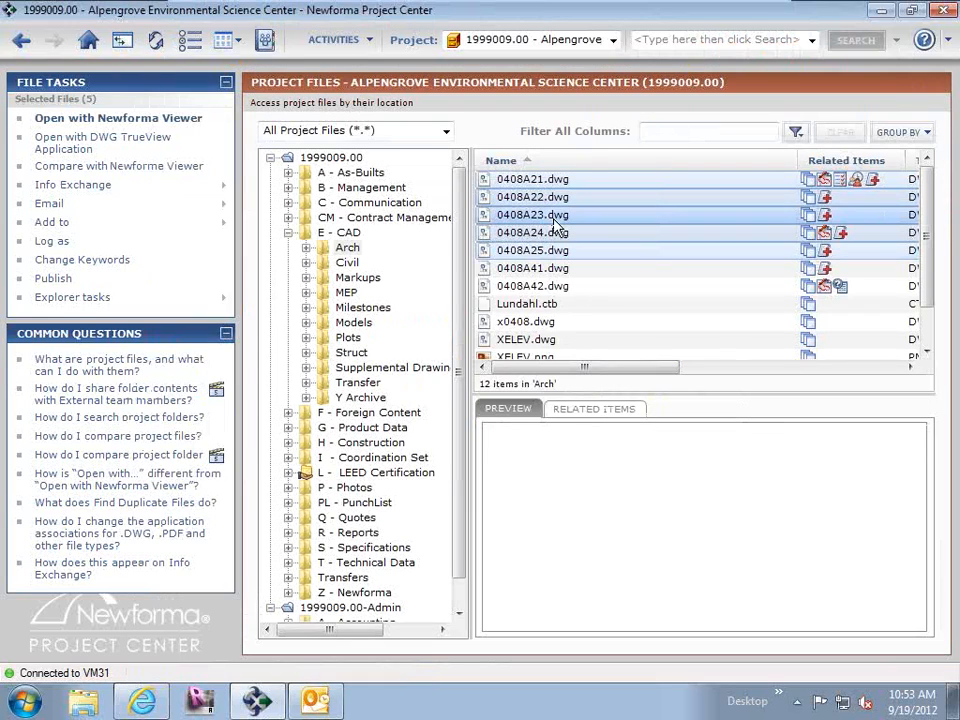
Start an emailed, logged transmittal for the five drawings and examine its delivery methods, purposes and associated files.
right_click(555, 218)
mouse_move(615, 316)
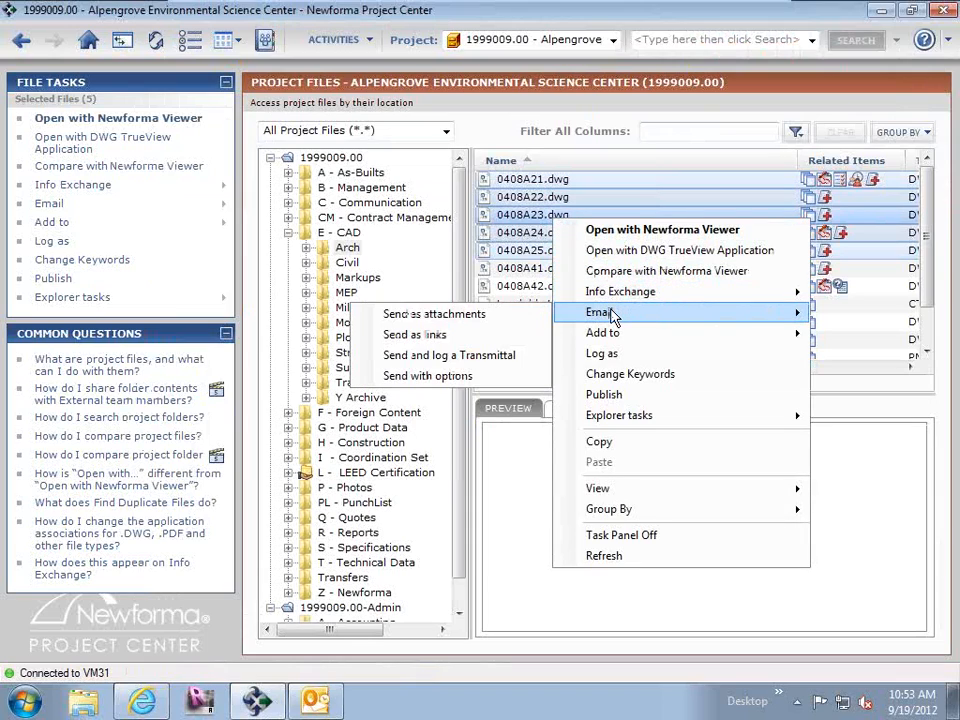
click(503, 357)
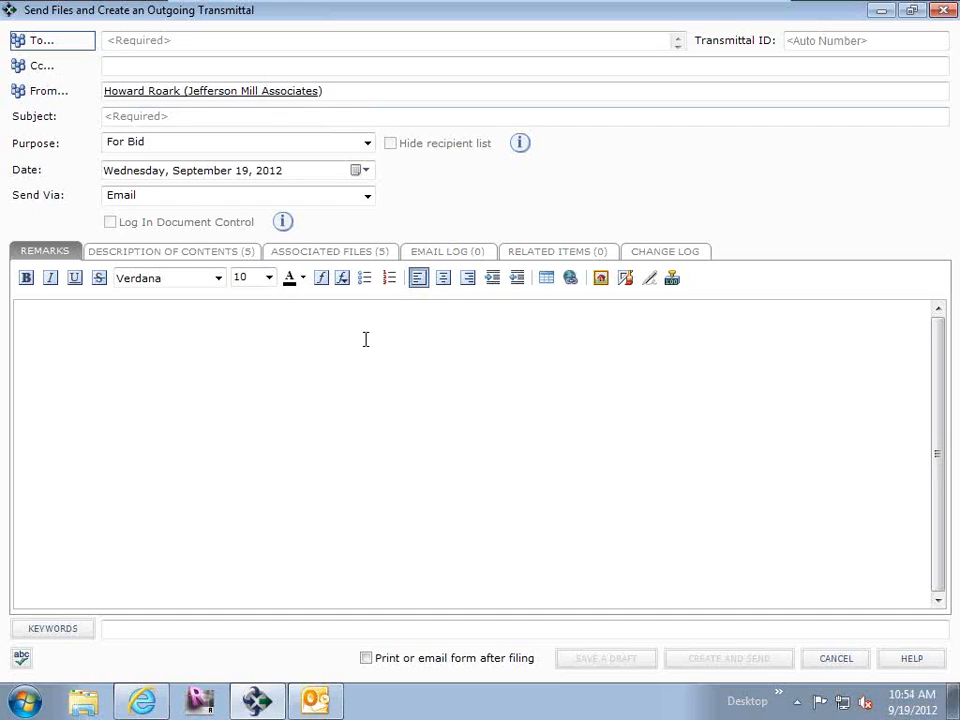
click(367, 196)
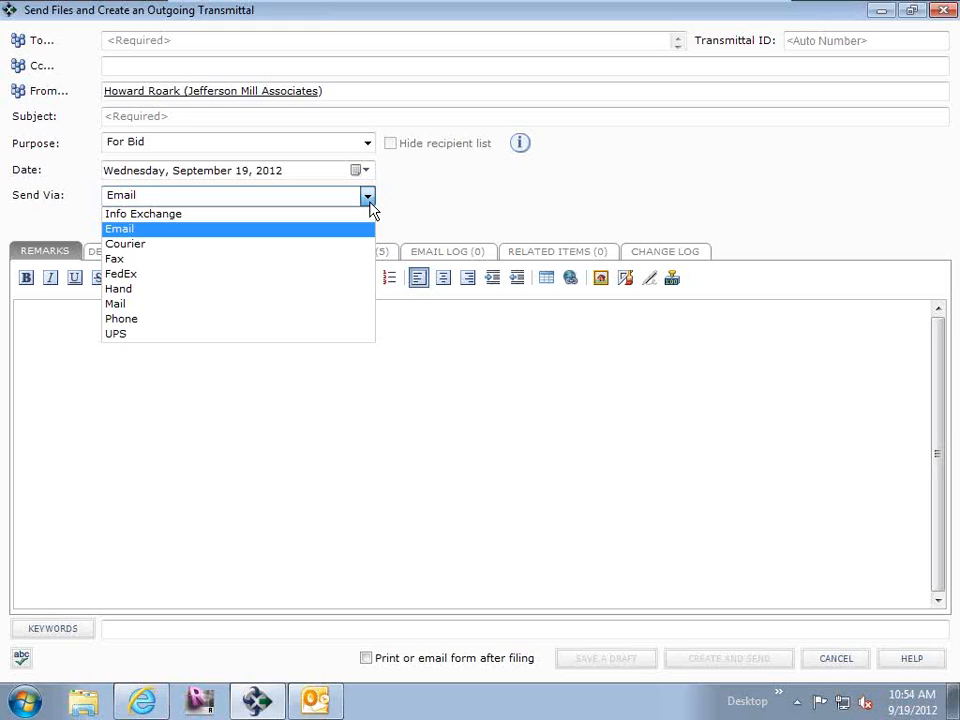
click(505, 198)
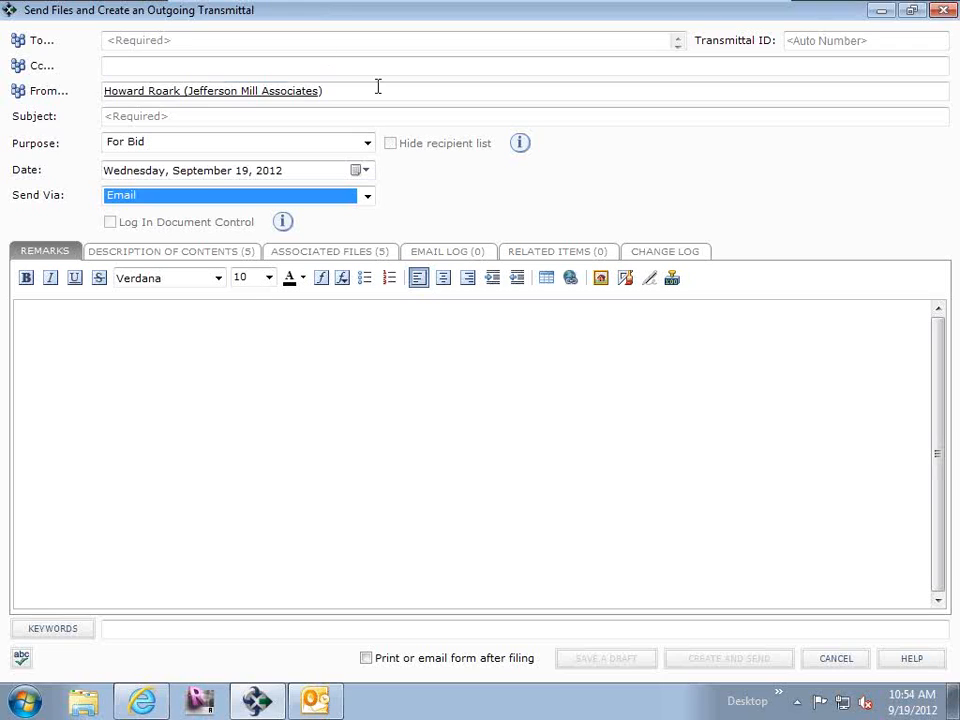
click(257, 146)
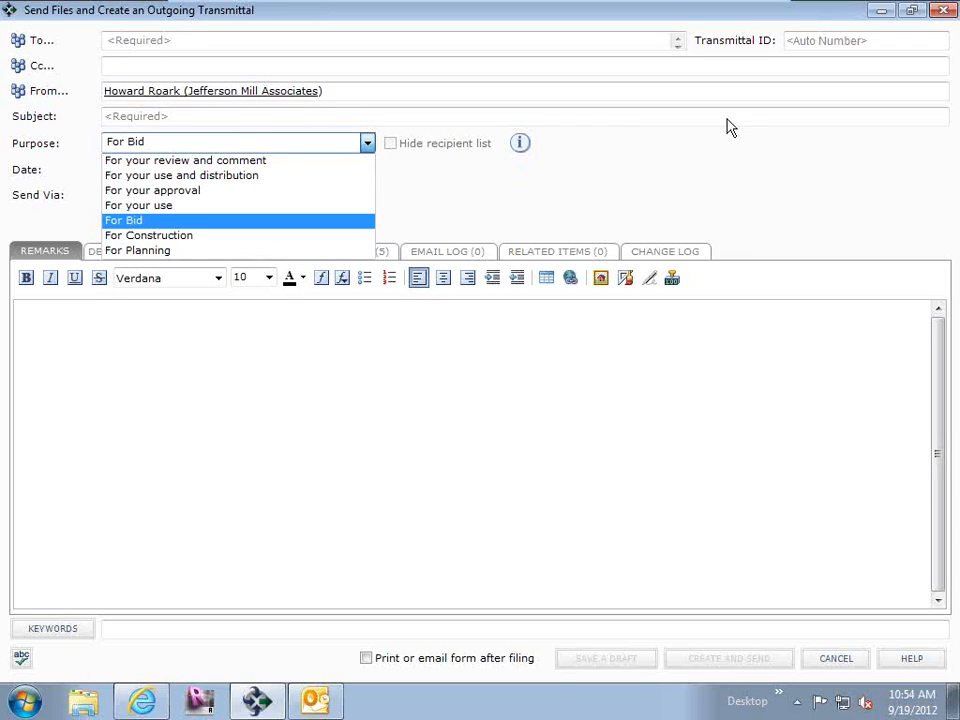
click(570, 198)
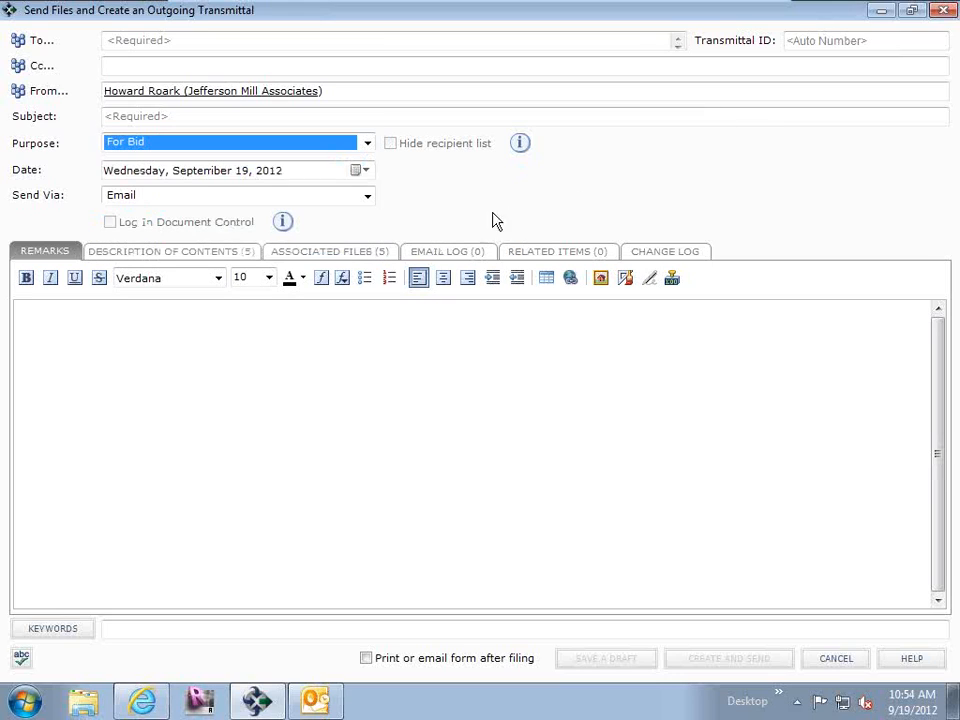
click(330, 251)
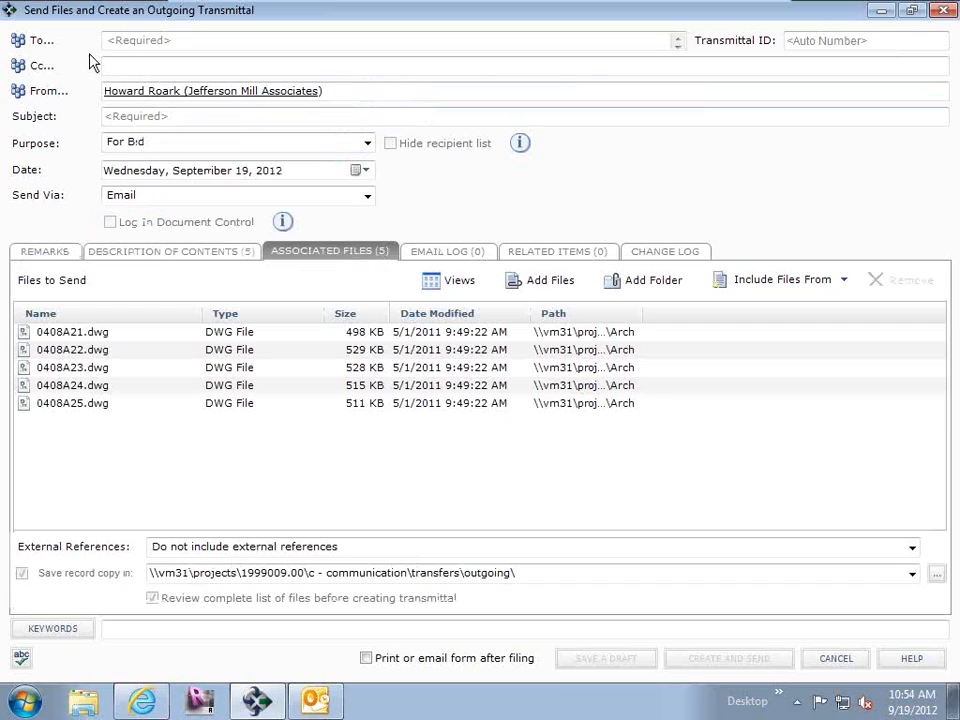
Address the transmittal to the MacDougall Construction contact and enter Bid as the subject.
click(128, 41)
text(b)
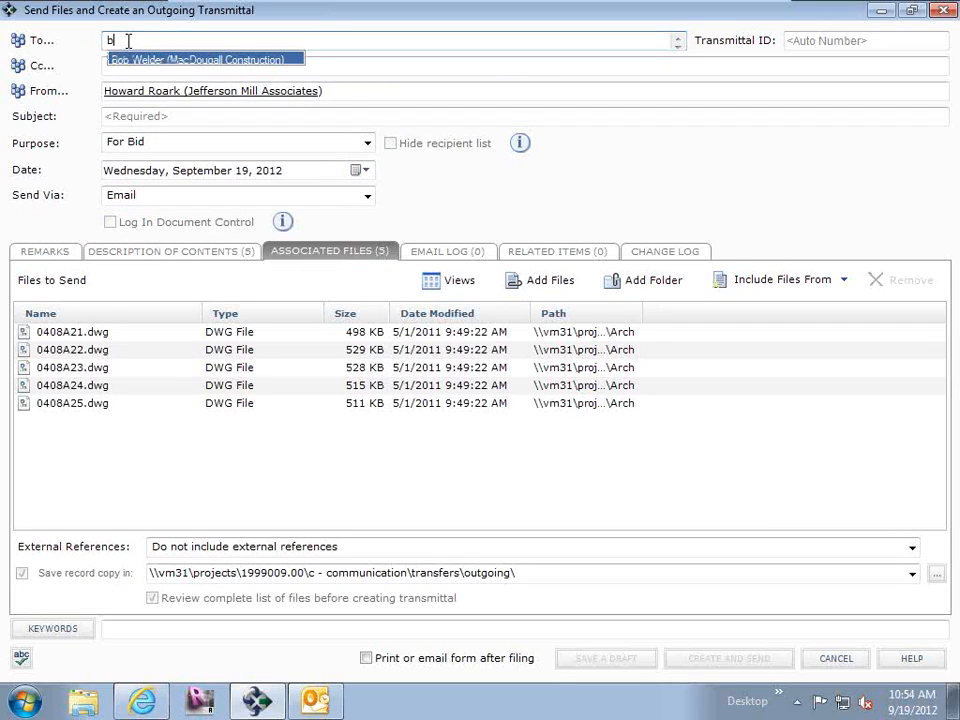
click(108, 56)
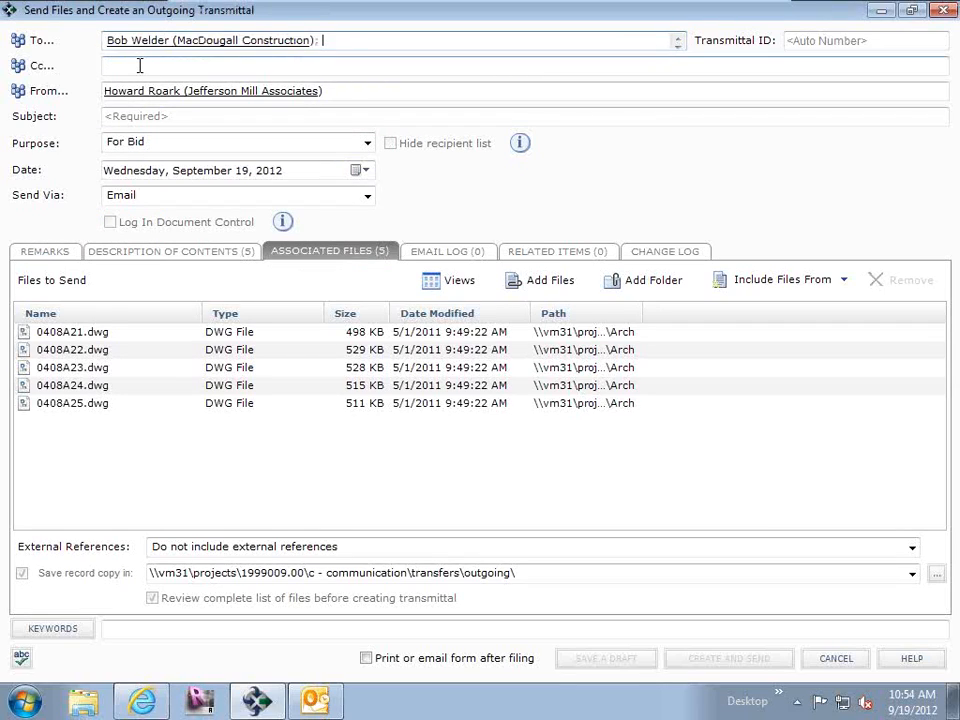
click(138, 117)
text(Bid)
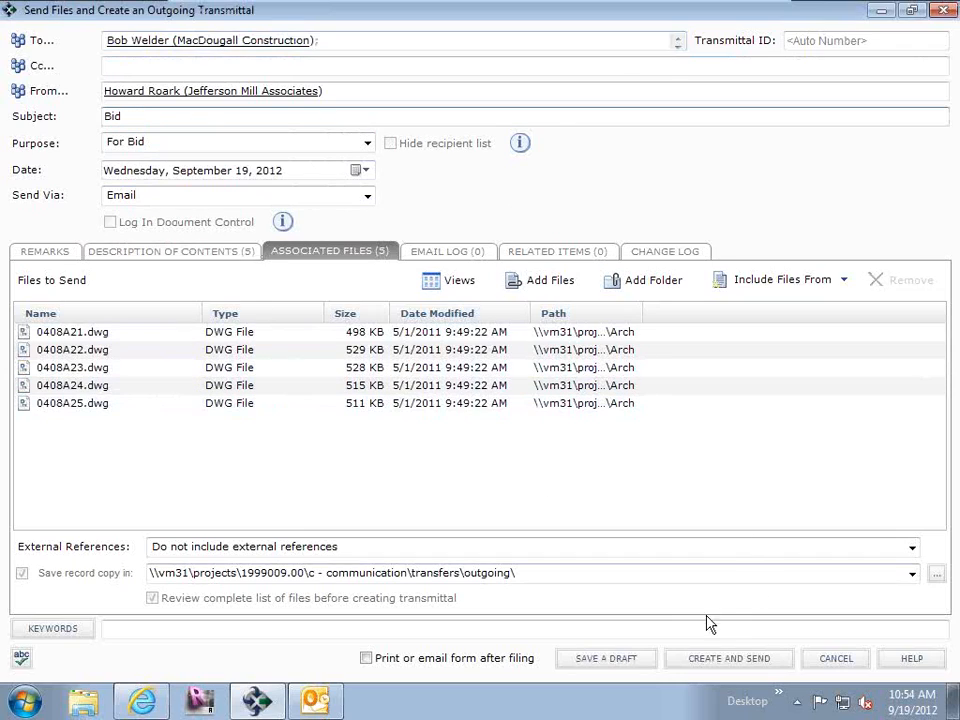
Examine the Zip and individual file attachment options for the Bid transmittal, and discard it without sending.
click(754, 664)
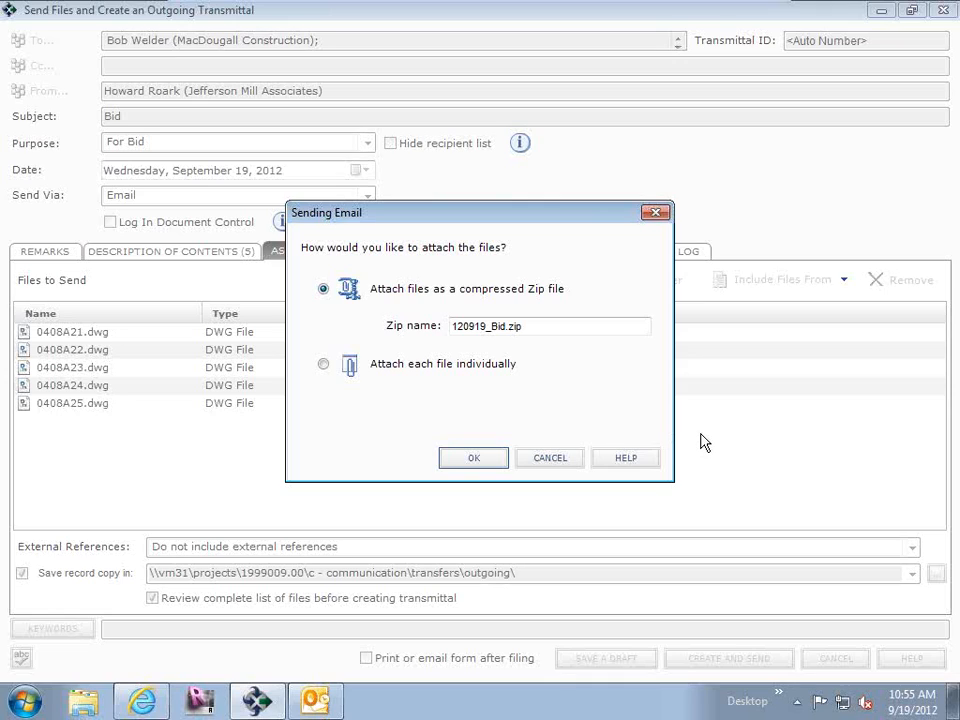
click(561, 463)
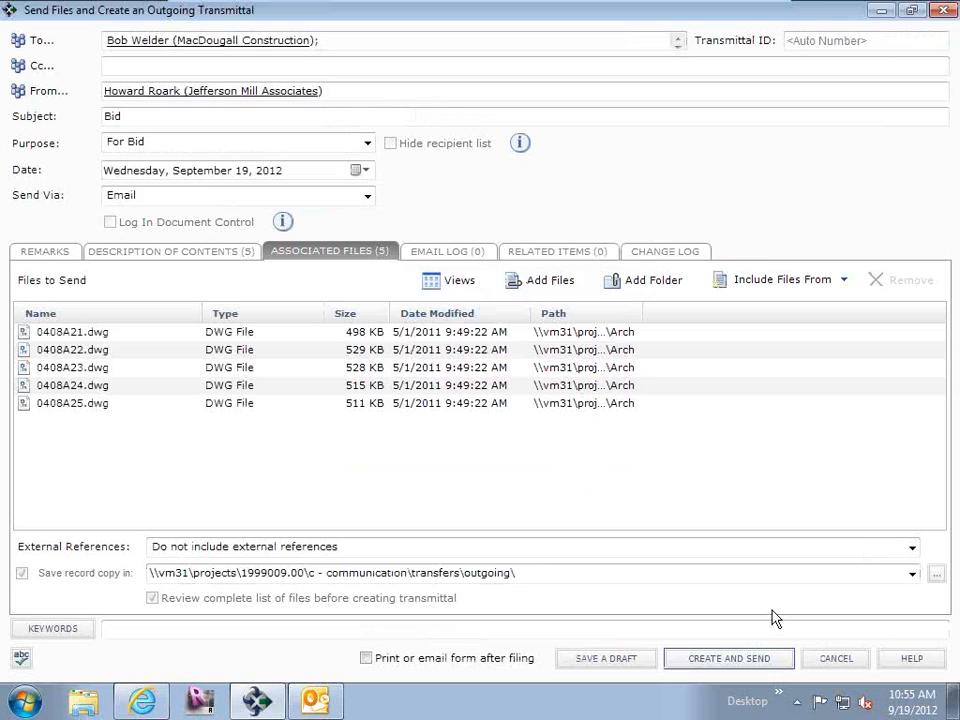
click(836, 658)
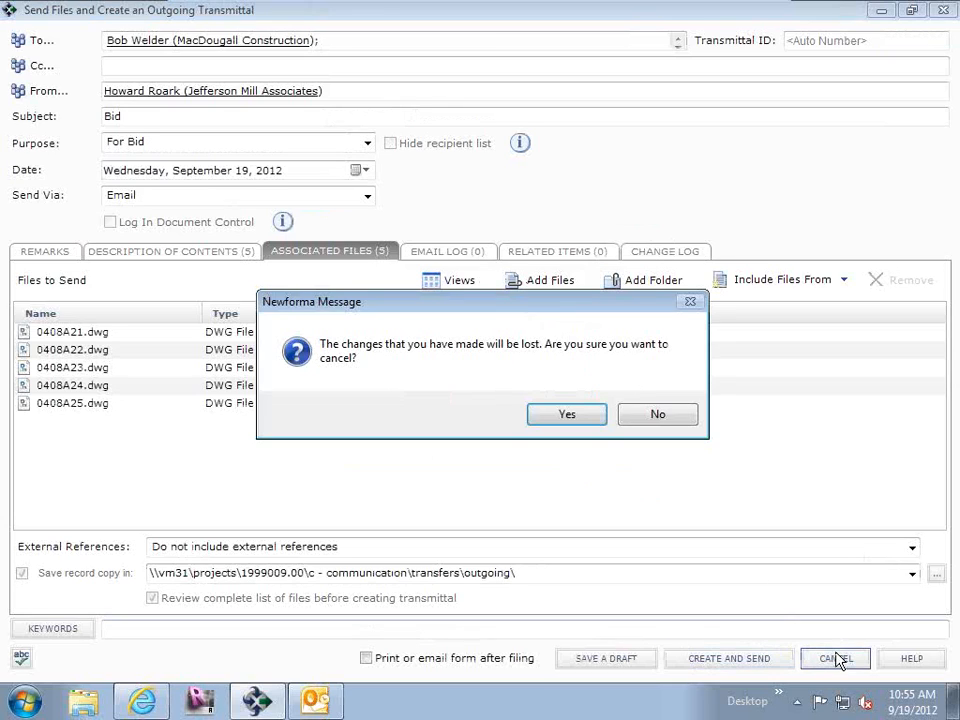
click(591, 414)
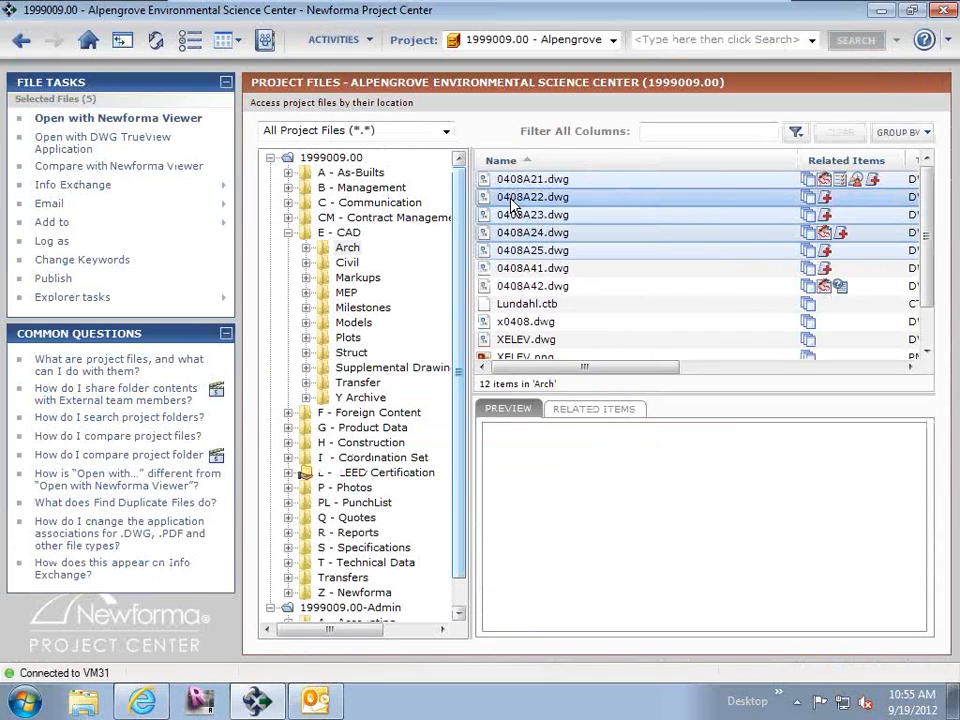
Start an email with sending options for the five selected drawings and display its files to transfer.
right_click(515, 204)
mouse_move(593, 295)
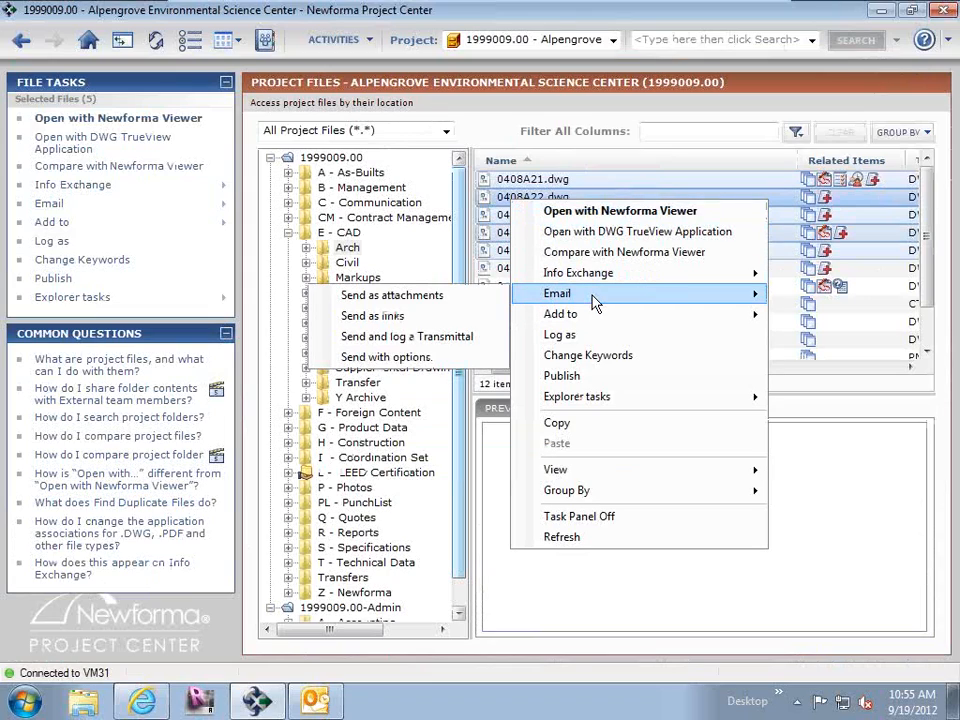
click(430, 358)
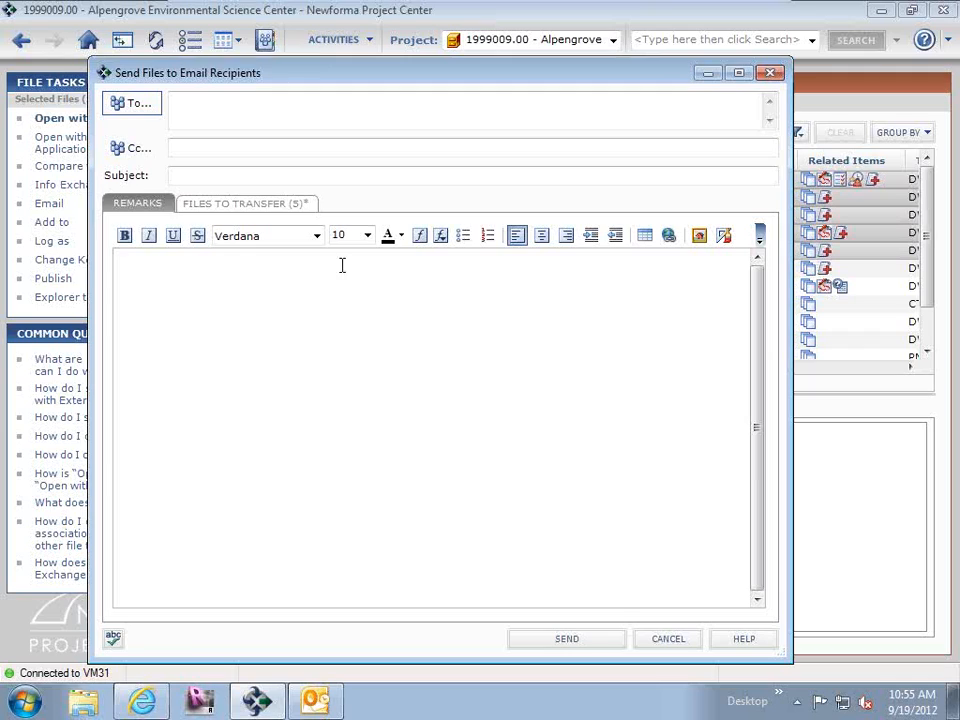
click(282, 204)
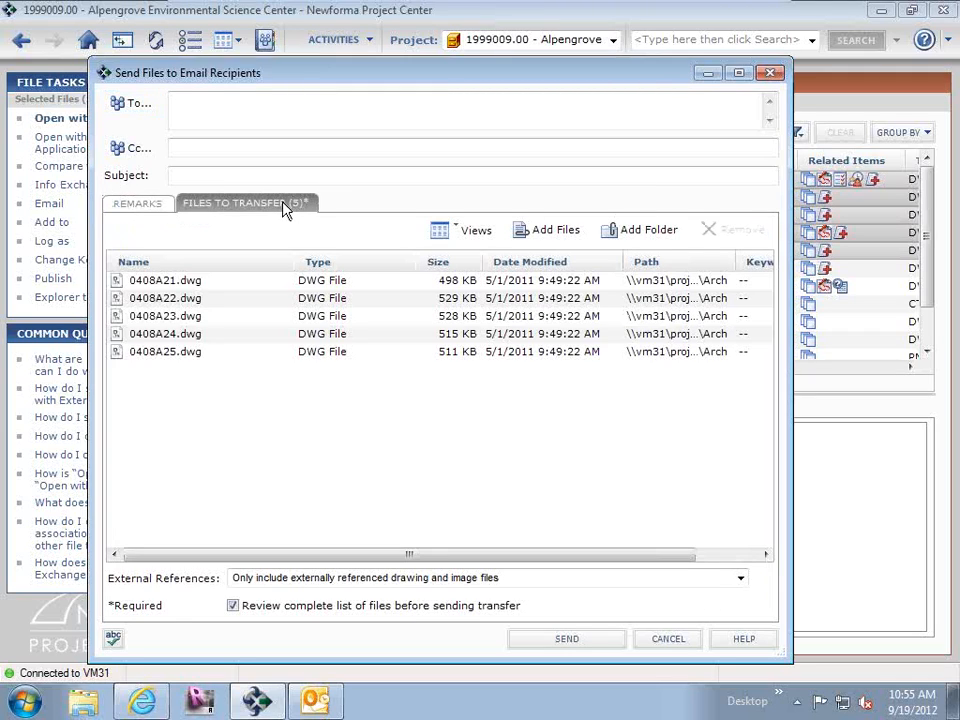
Address the email to the MacDougall Construction contact and enter Bid as the subject.
click(196, 118)
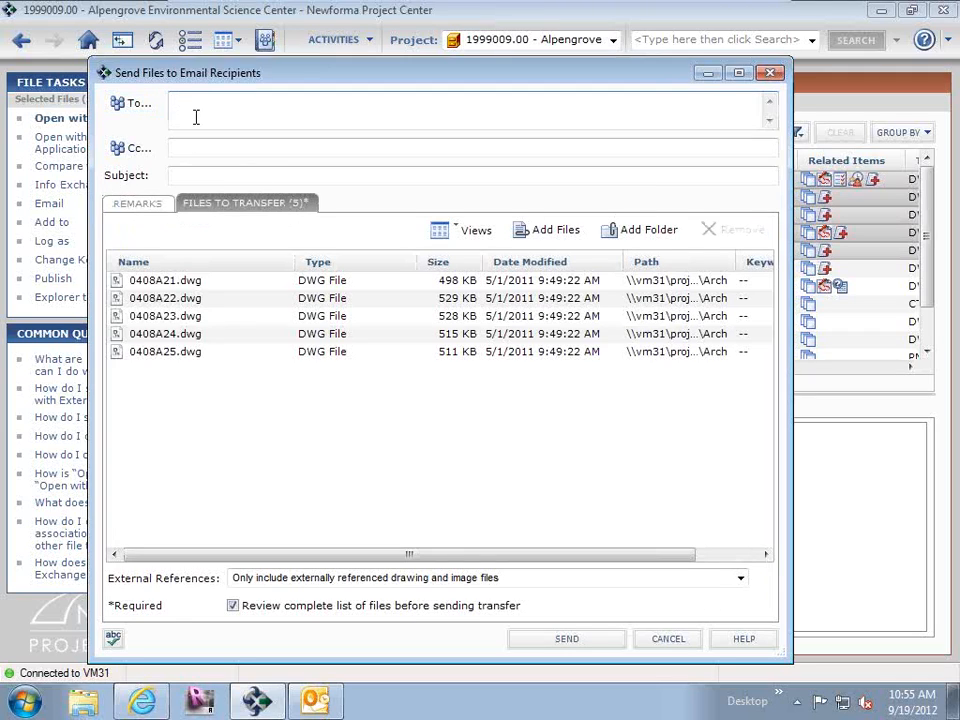
text(b)
click(210, 121)
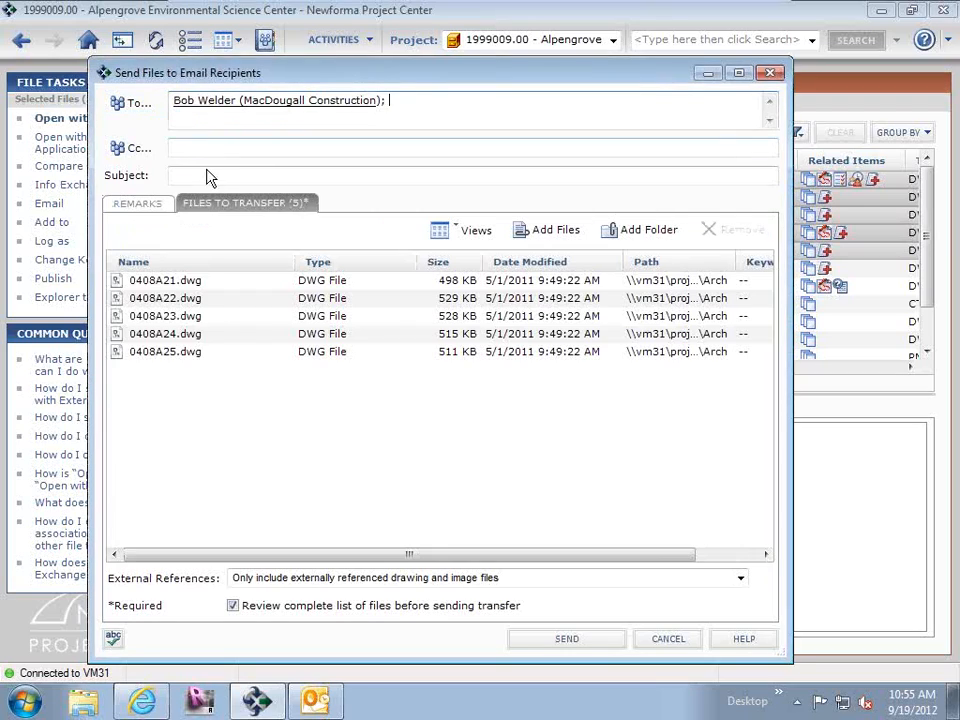
click(205, 176)
text(Bid)
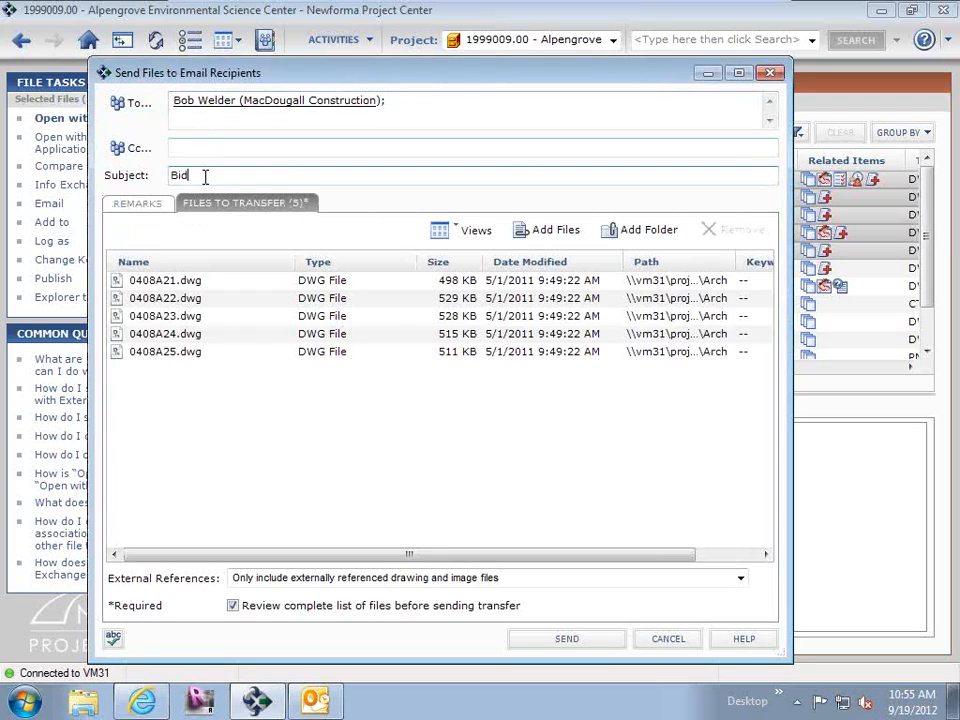
Turn off the complete file list review and examine the individual attachment and link delivery choices, without sending the email.
click(416, 608)
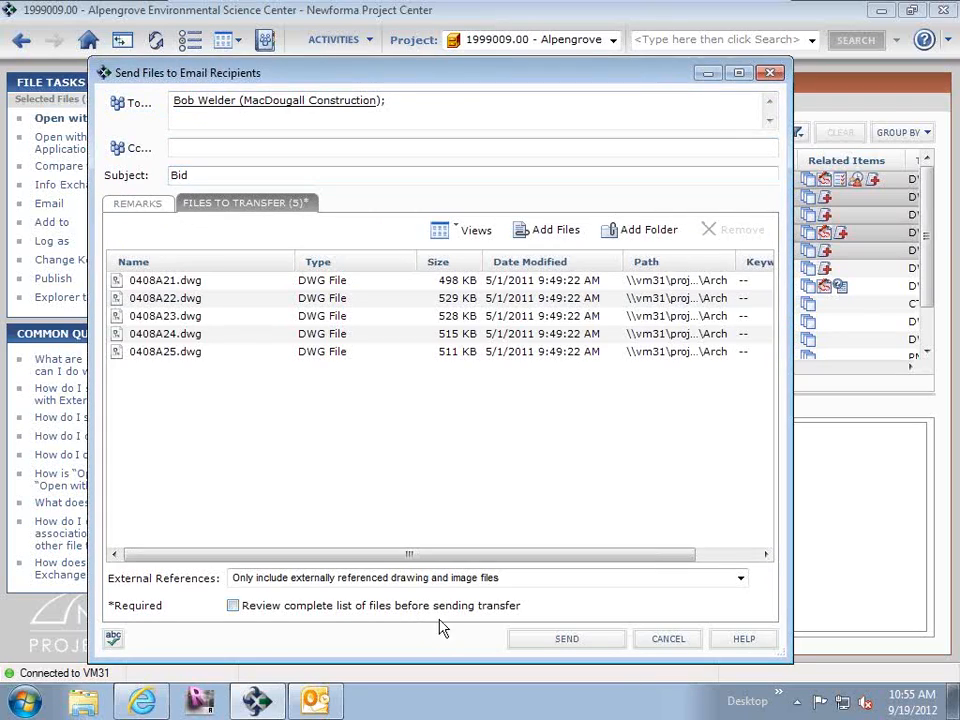
click(553, 638)
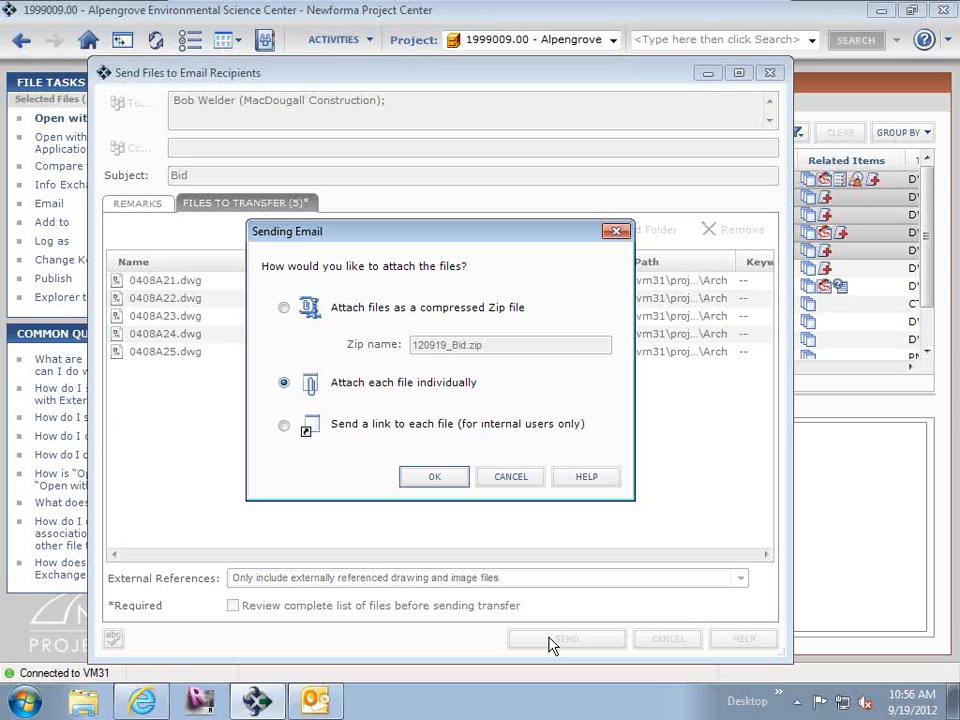
click(284, 427)
click(284, 384)
click(508, 481)
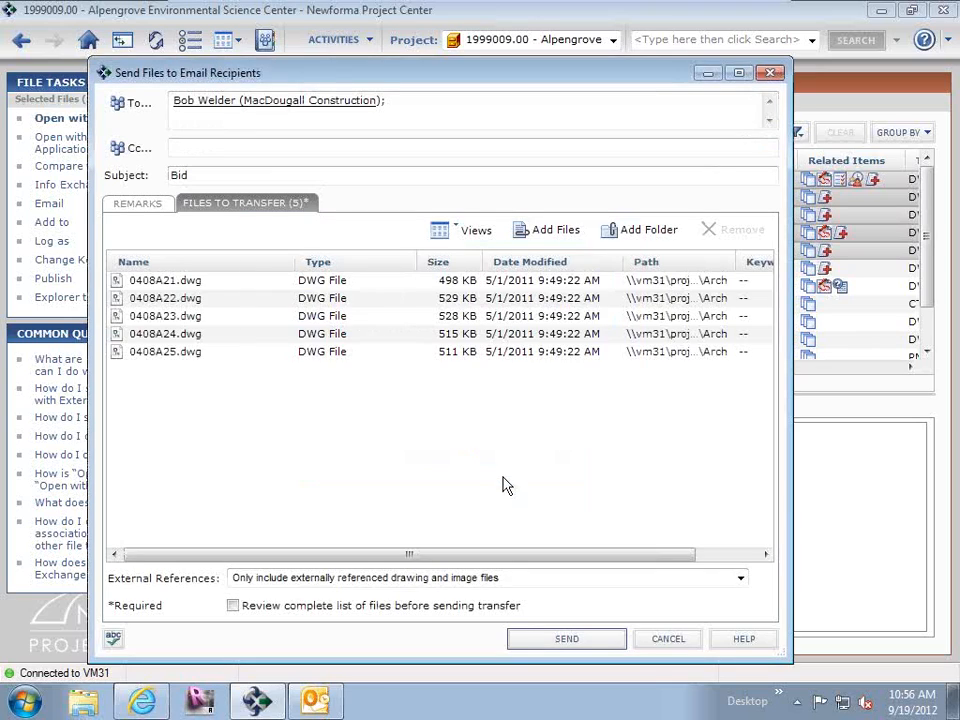
click(669, 640)
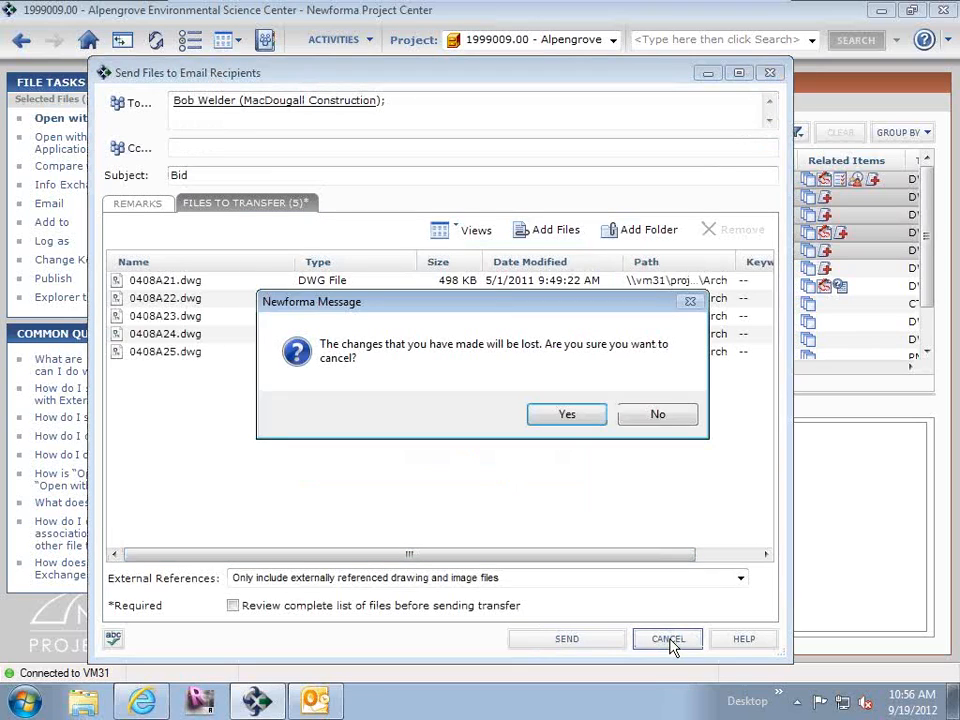
click(571, 416)
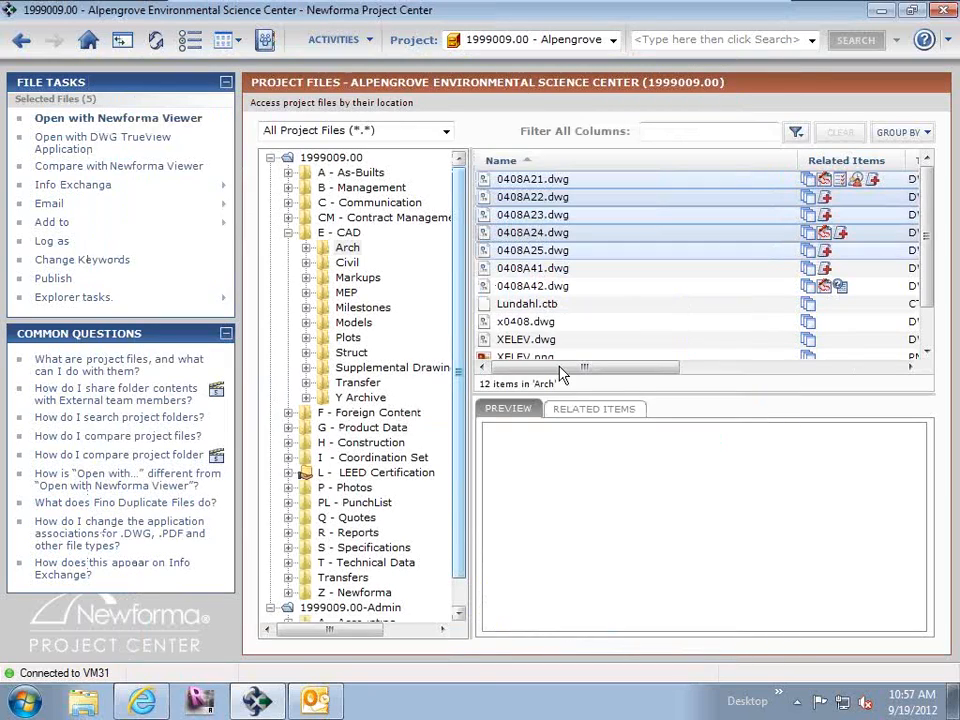
Start an emailed, logged transmittal for the five drawings, addressed to the MacDougall Construction contact with the subject Bid.
right_click(556, 243)
mouse_move(605, 335)
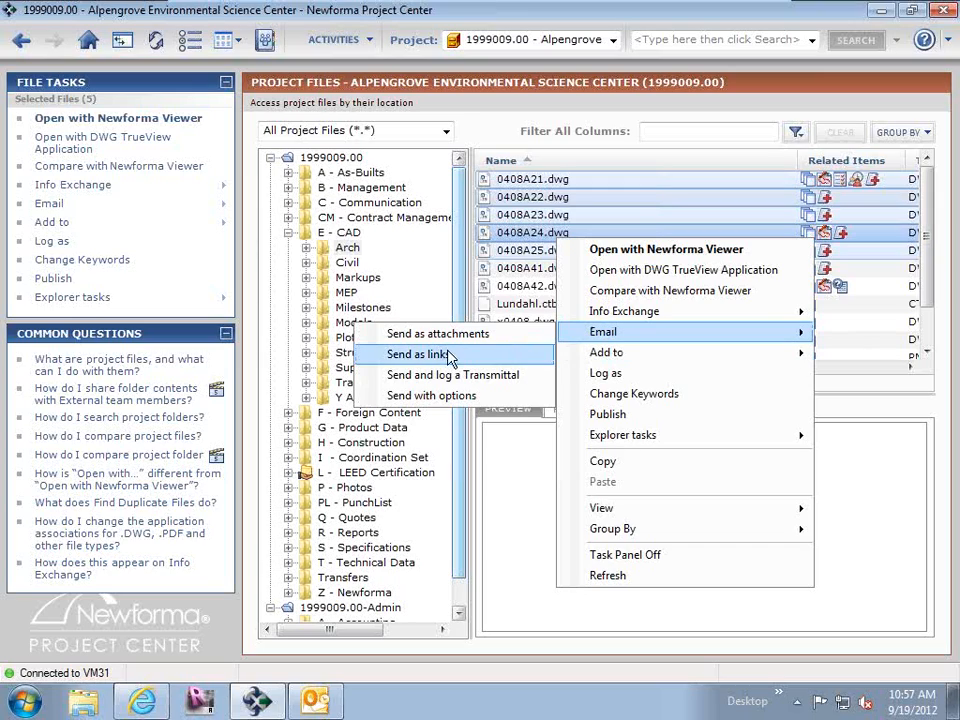
click(463, 384)
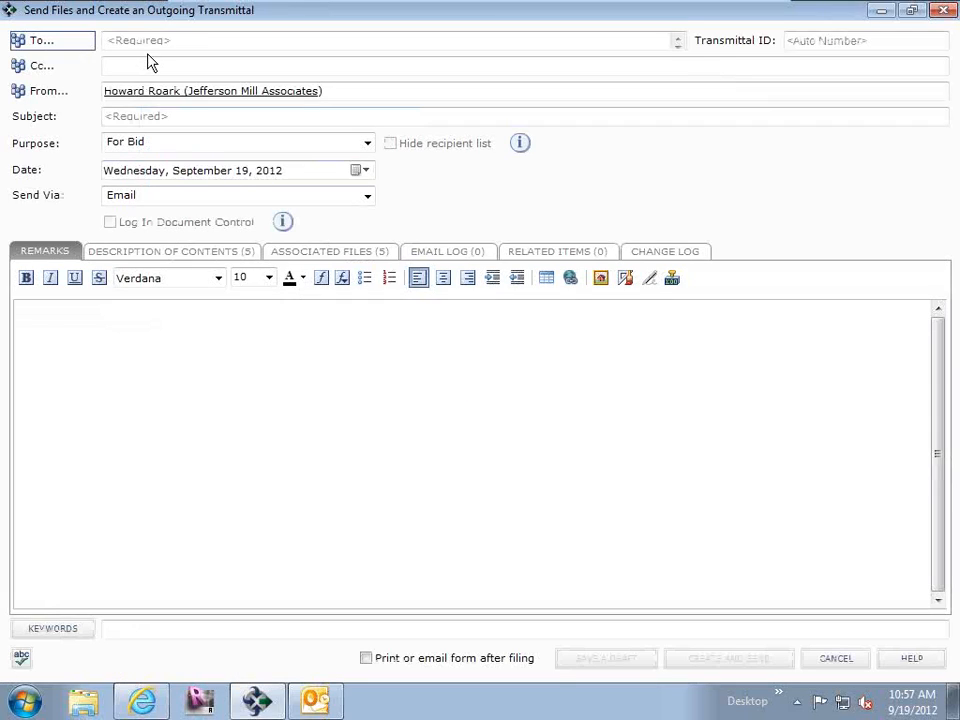
click(184, 42)
text(b)
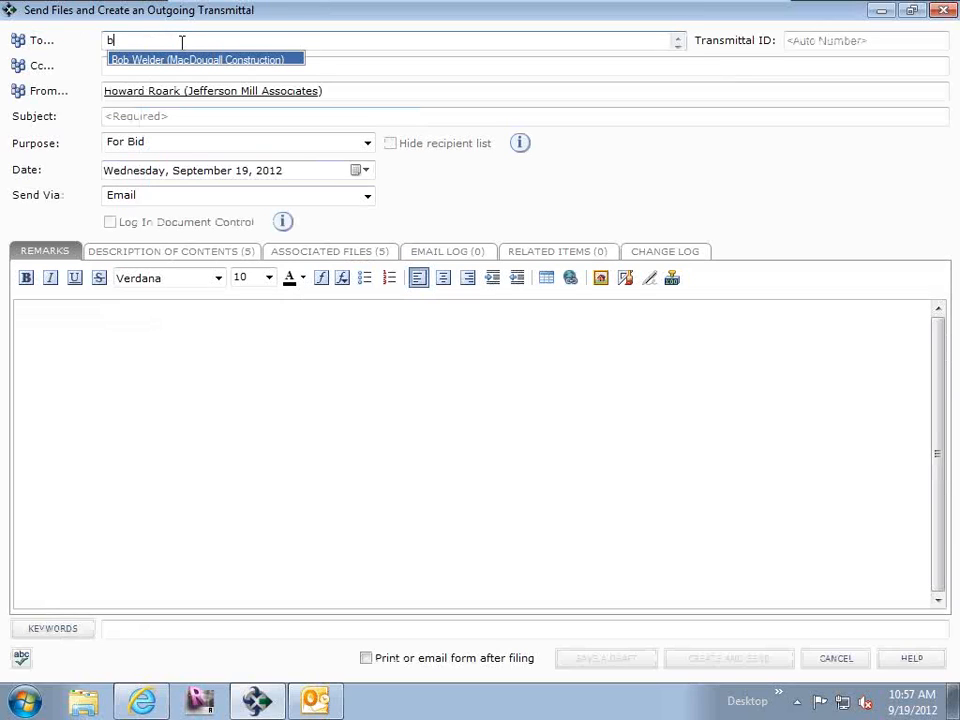
click(178, 60)
click(173, 119)
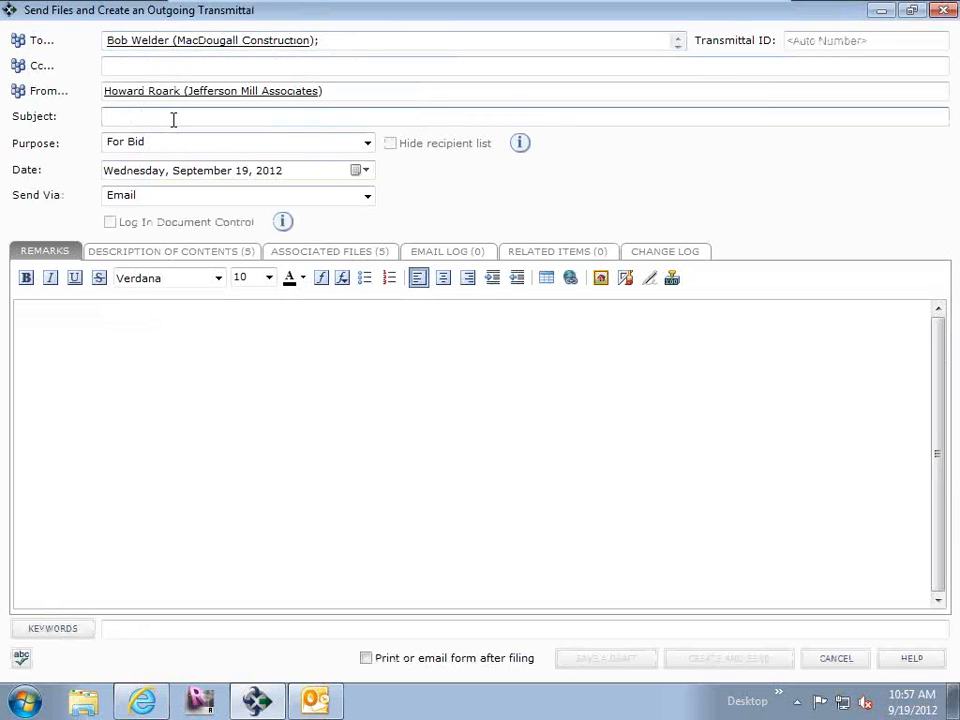
text(Bid)
Create the transmittal with each drawing attached individually and close the generated email without sending it.
click(362, 252)
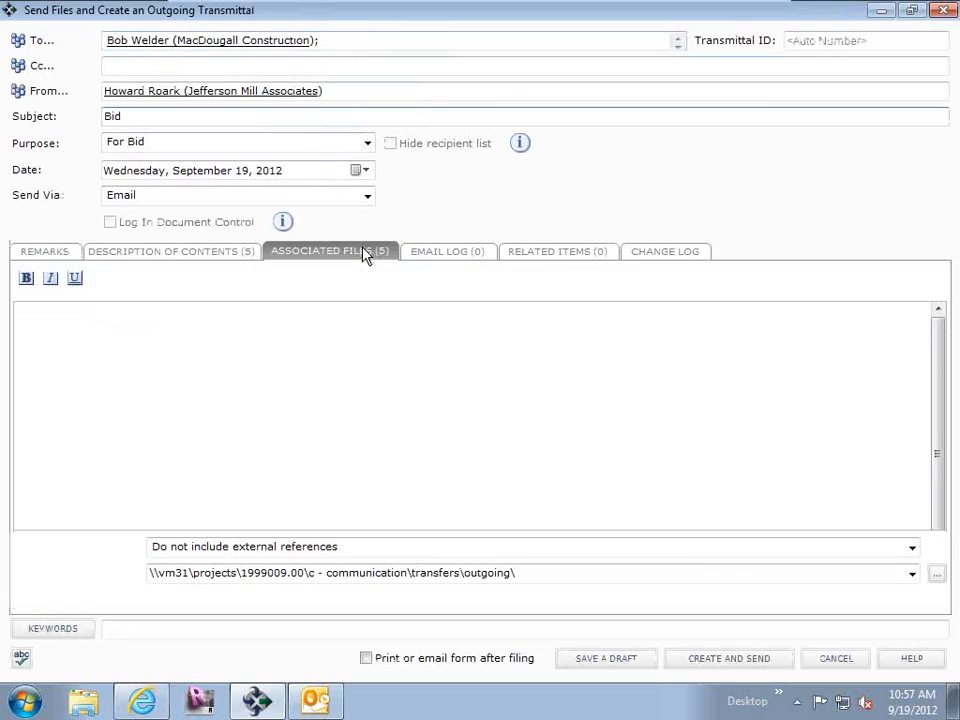
click(717, 664)
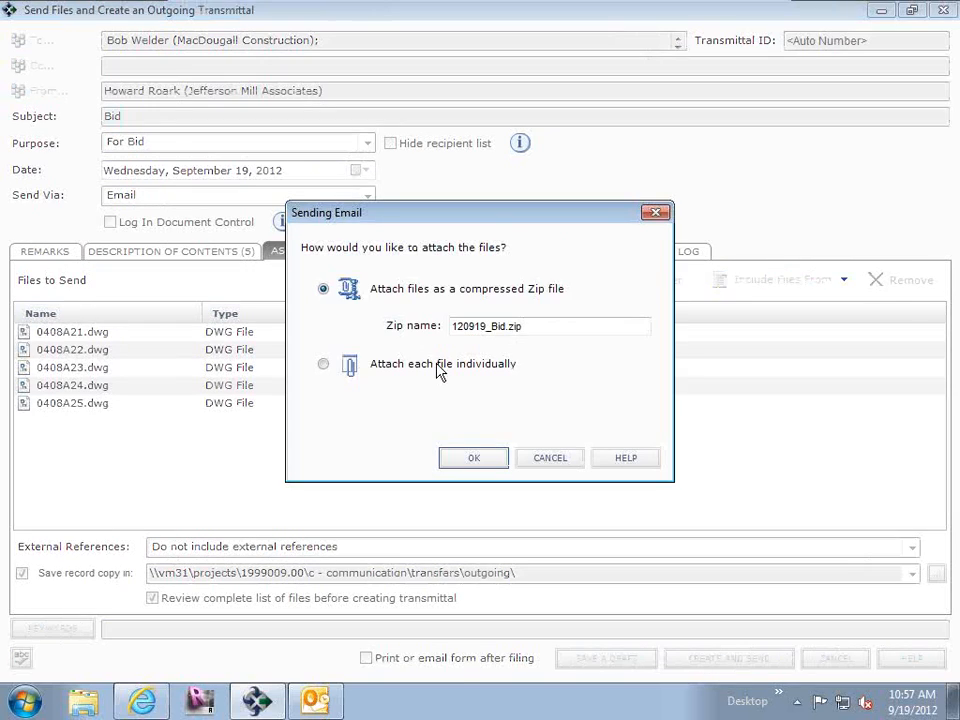
click(386, 369)
click(470, 459)
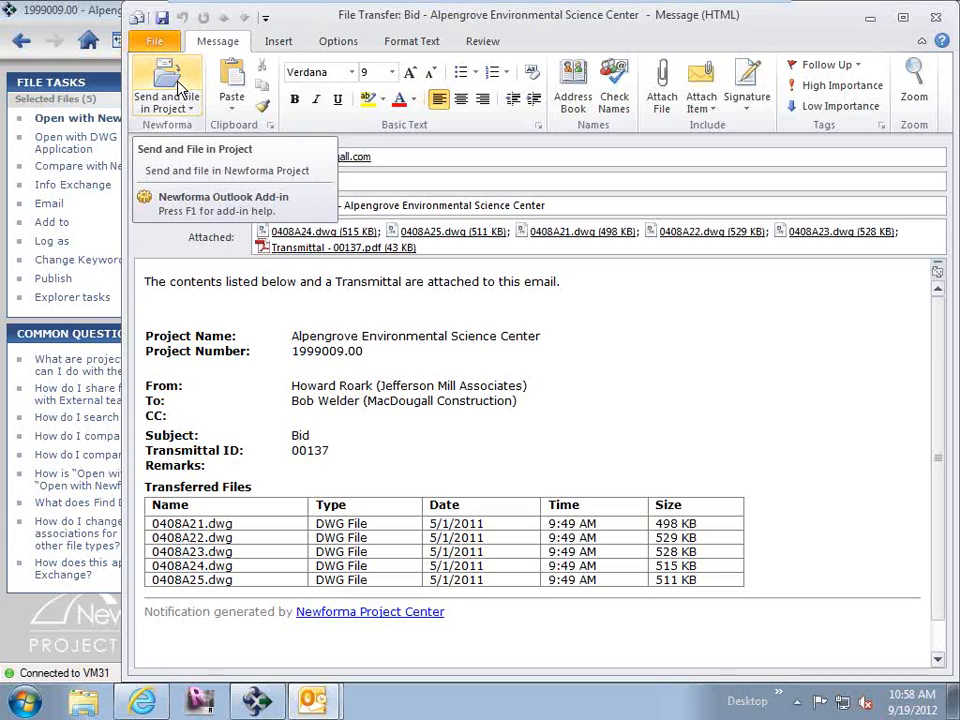
click(935, 18)
click(504, 394)
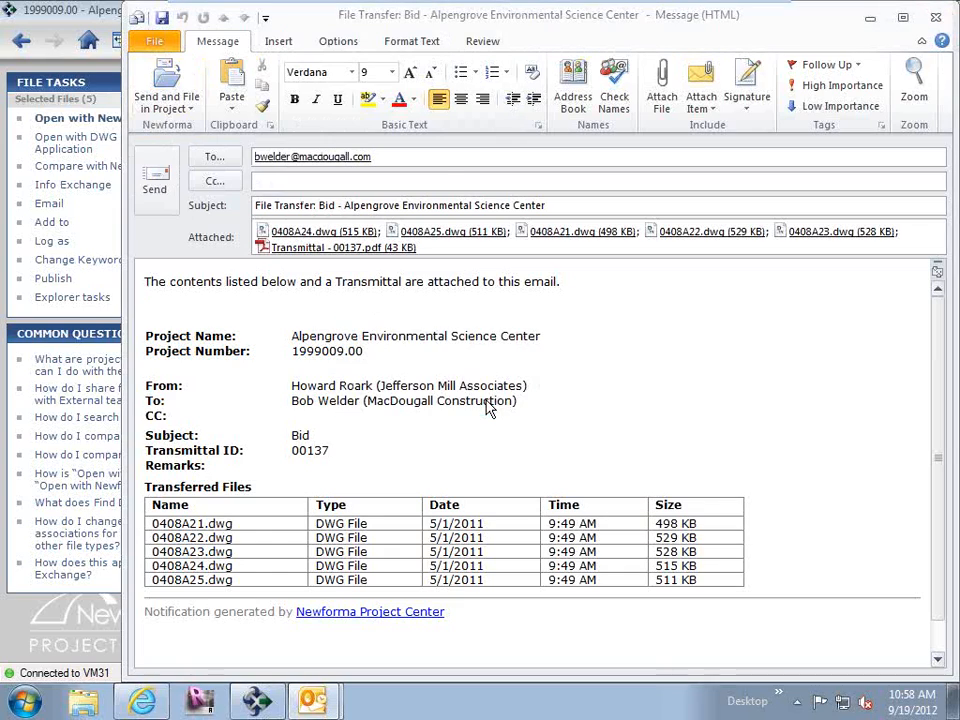
Start an Info Exchange transfer with a logged transmittal for the five drawings and view the project team member list.
right_click(588, 248)
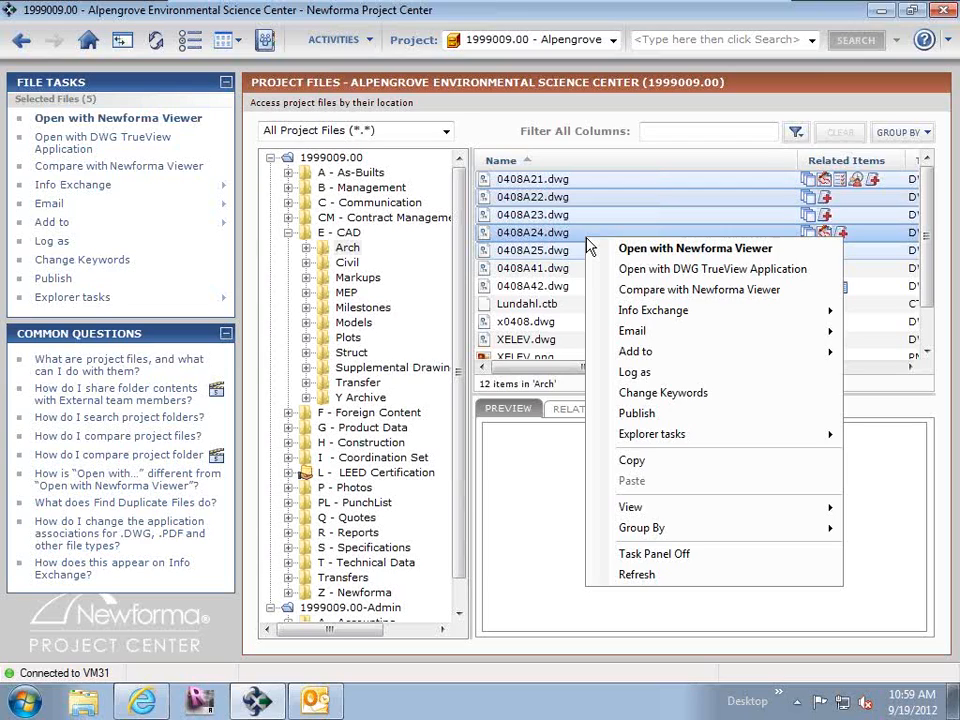
mouse_move(661, 314)
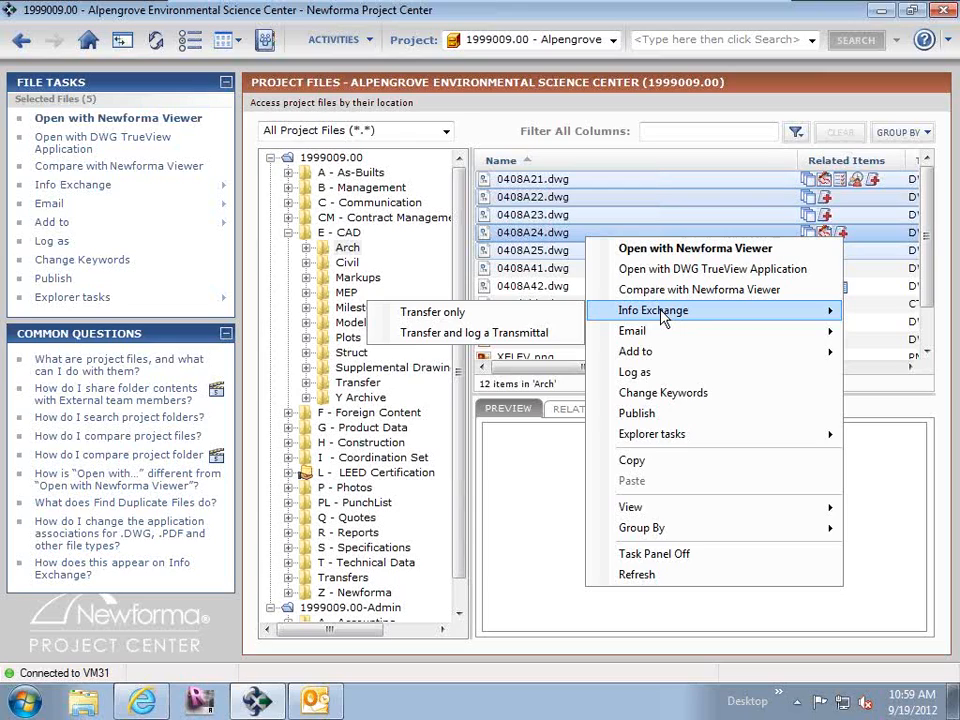
click(481, 333)
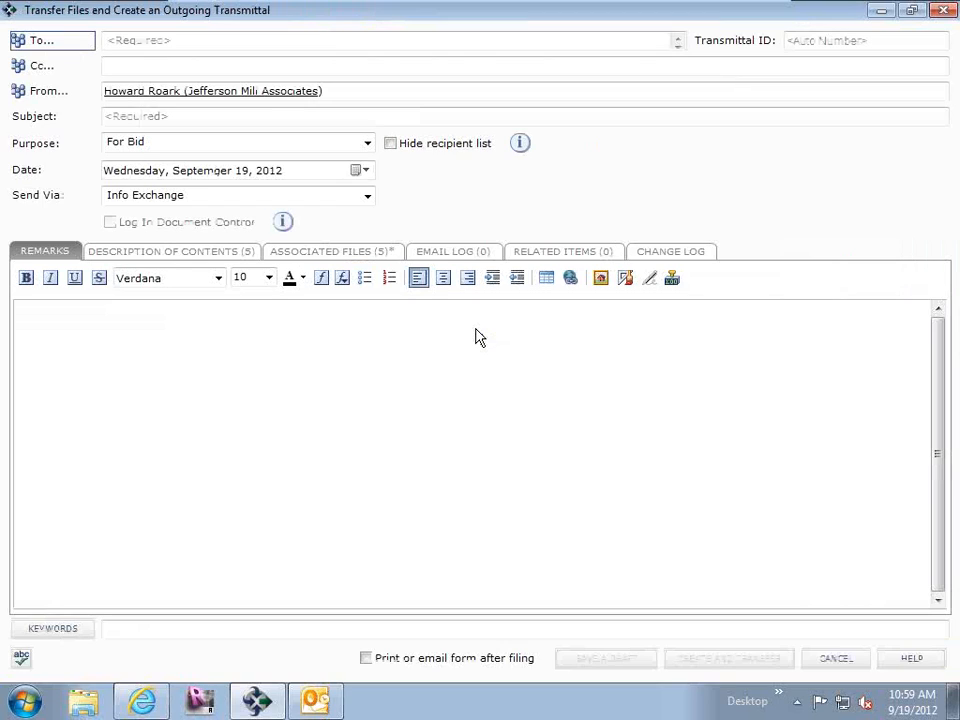
click(50, 43)
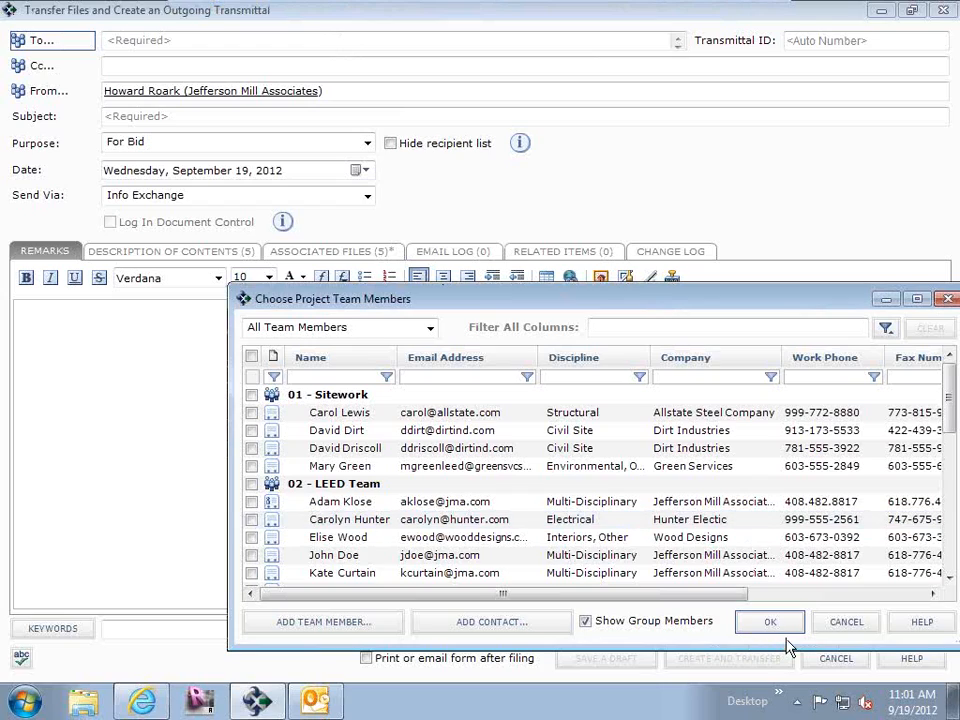
click(846, 622)
Address the Info Exchange transmittal to the MacDougall Construction contact.
click(204, 42)
text(b)
click(204, 60)
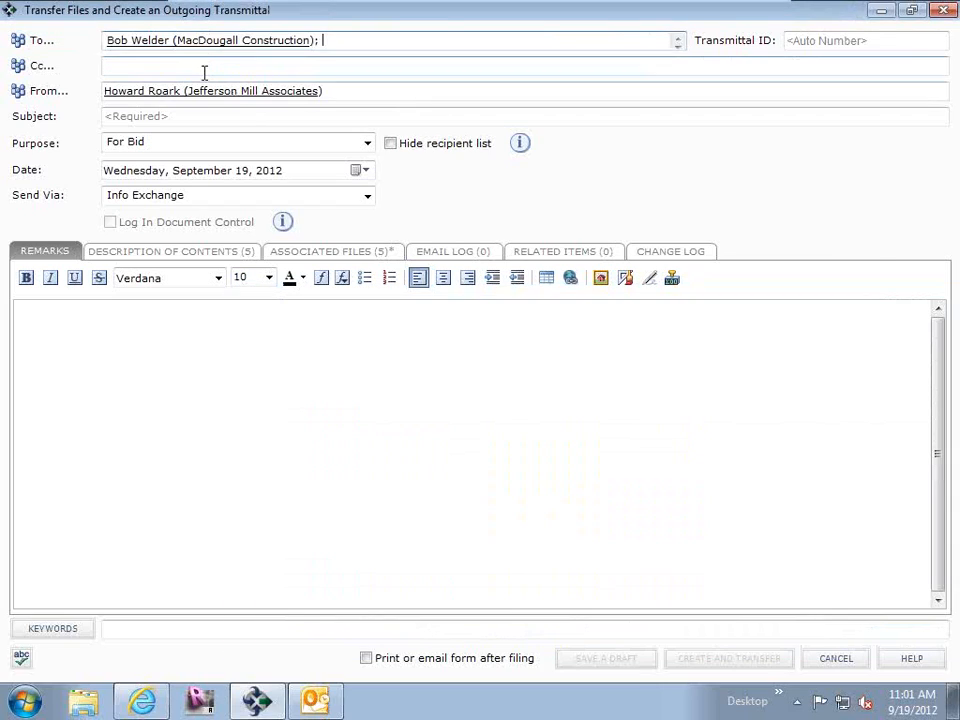
Examine the external reference options for the transmittal's associated files and discard the transmittal.
click(312, 258)
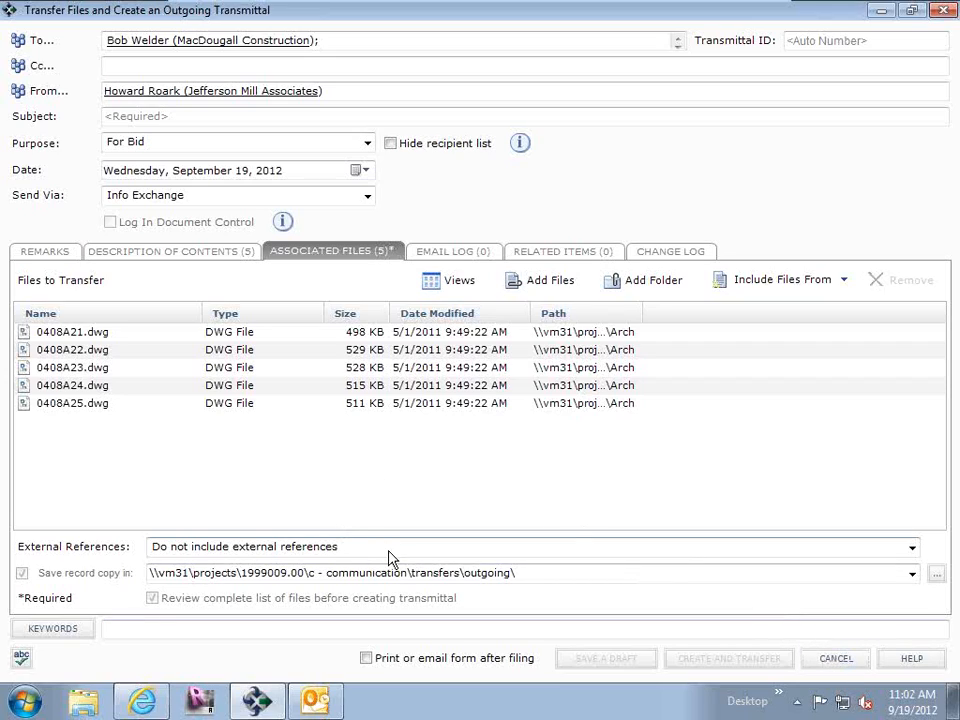
click(354, 550)
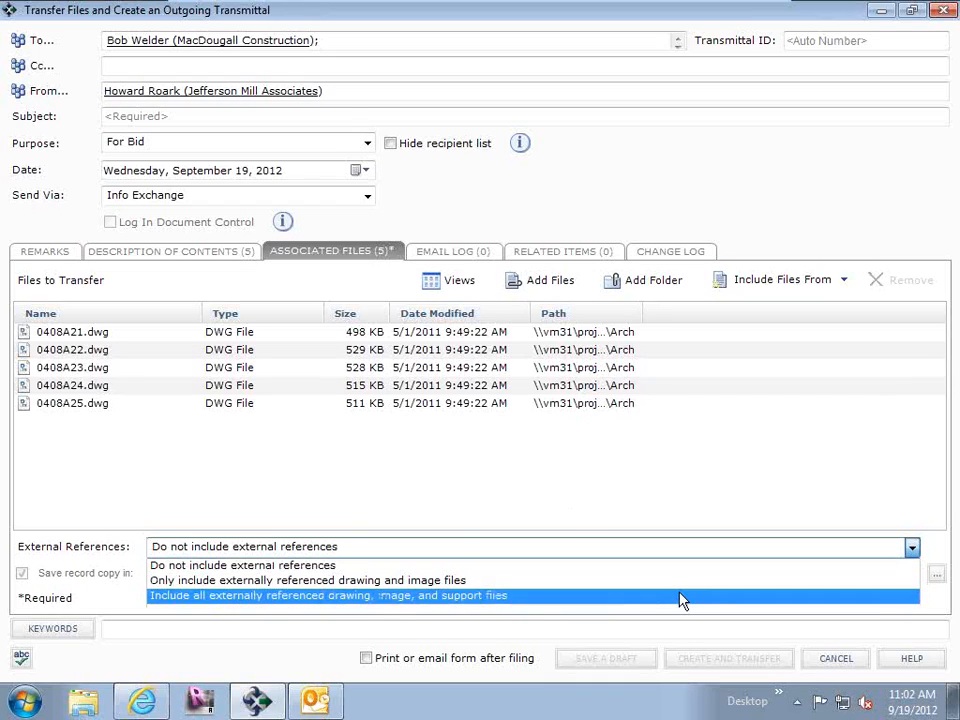
click(541, 472)
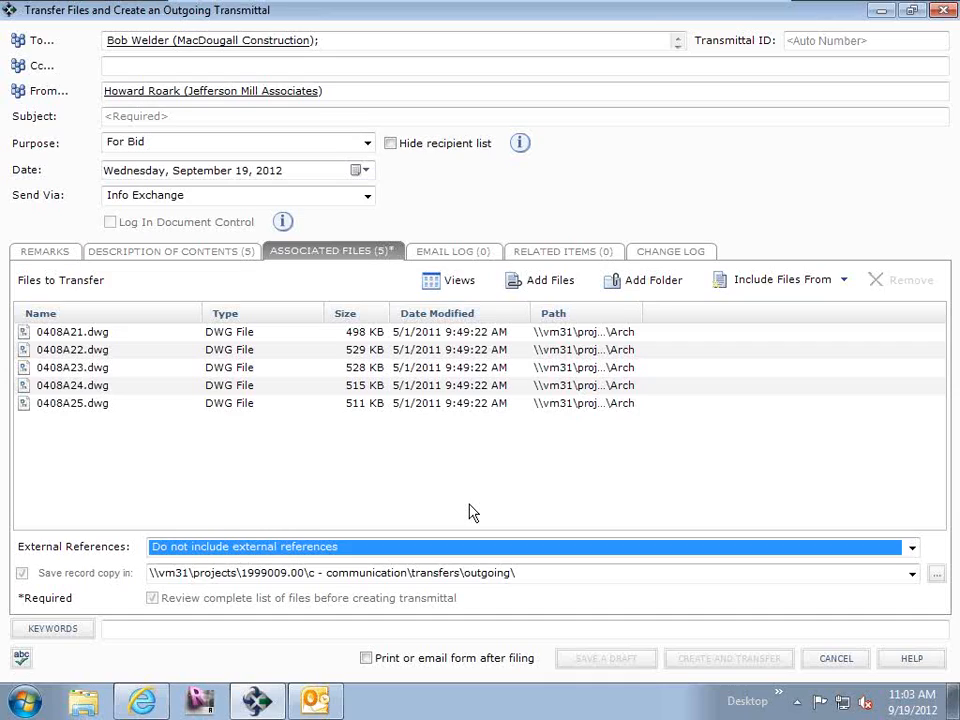
click(836, 668)
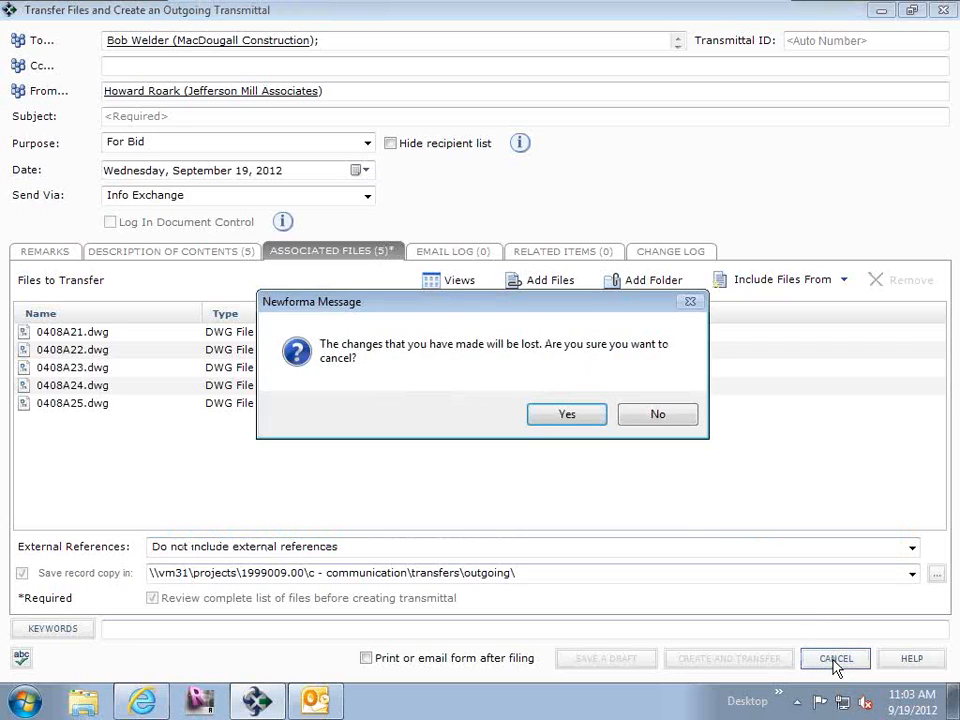
click(580, 413)
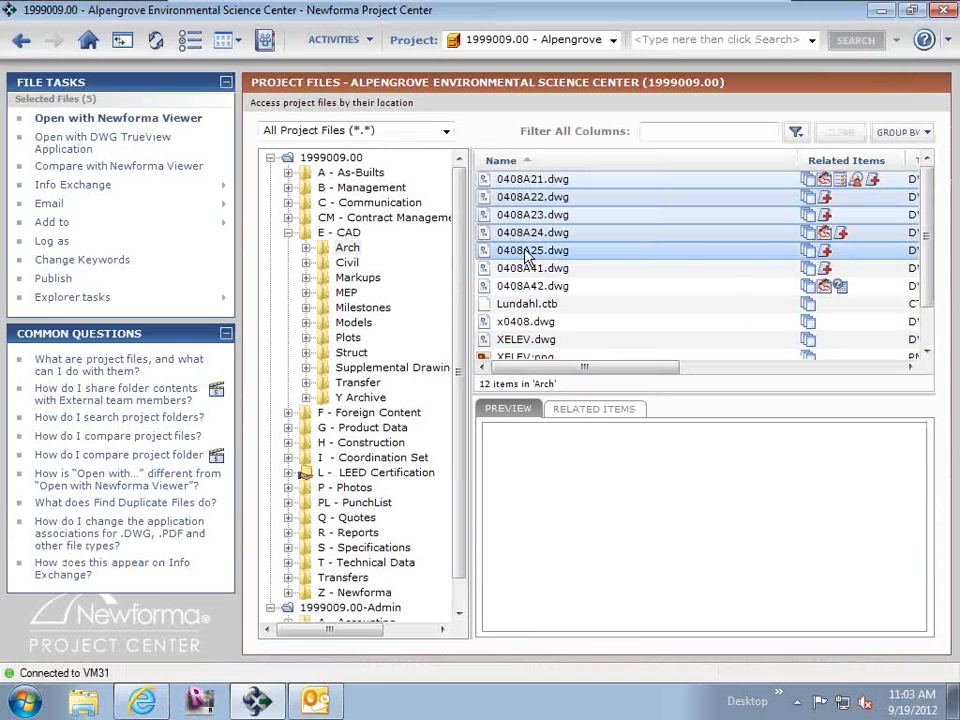
View the Info Exchange options for the selected drawings and select the Arch folder under E - CAD.
right_click(528, 256)
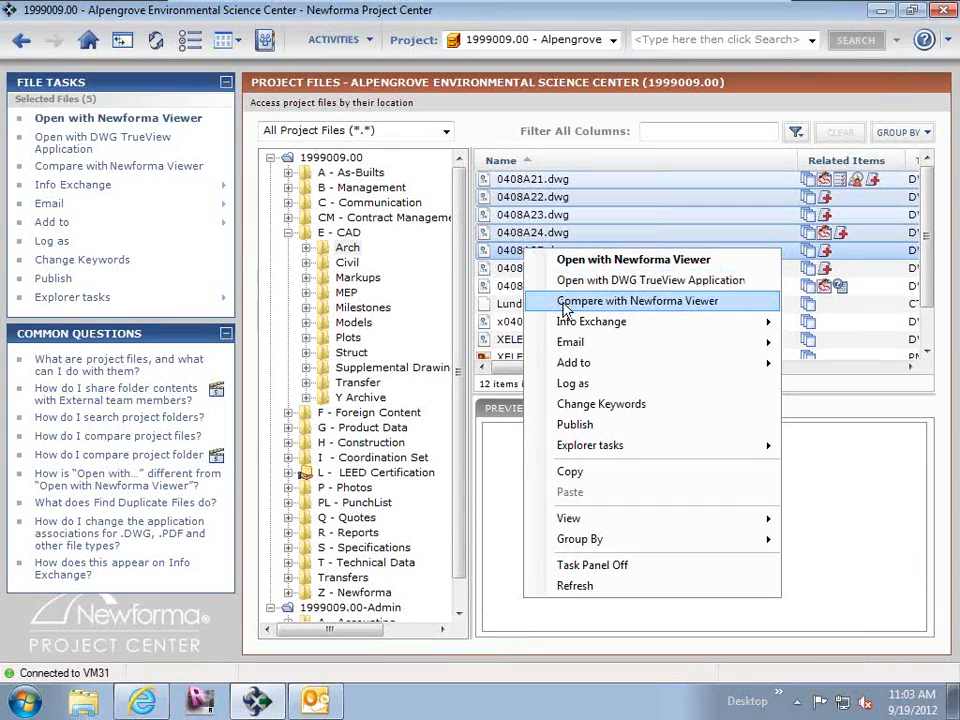
mouse_move(571, 331)
click(345, 249)
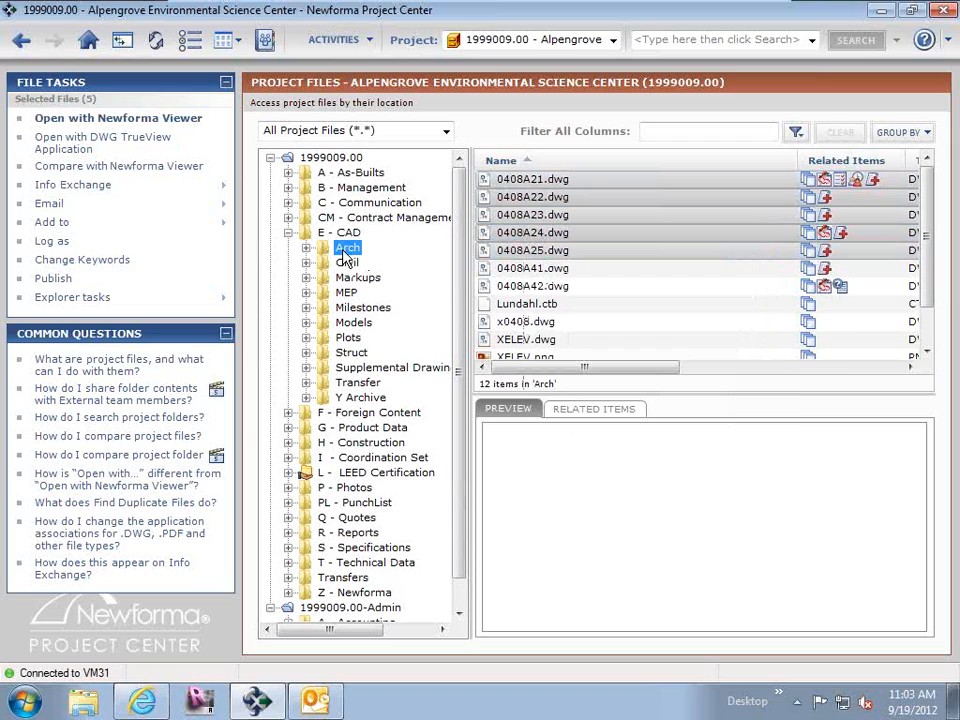
click(345, 249)
right_click(346, 251)
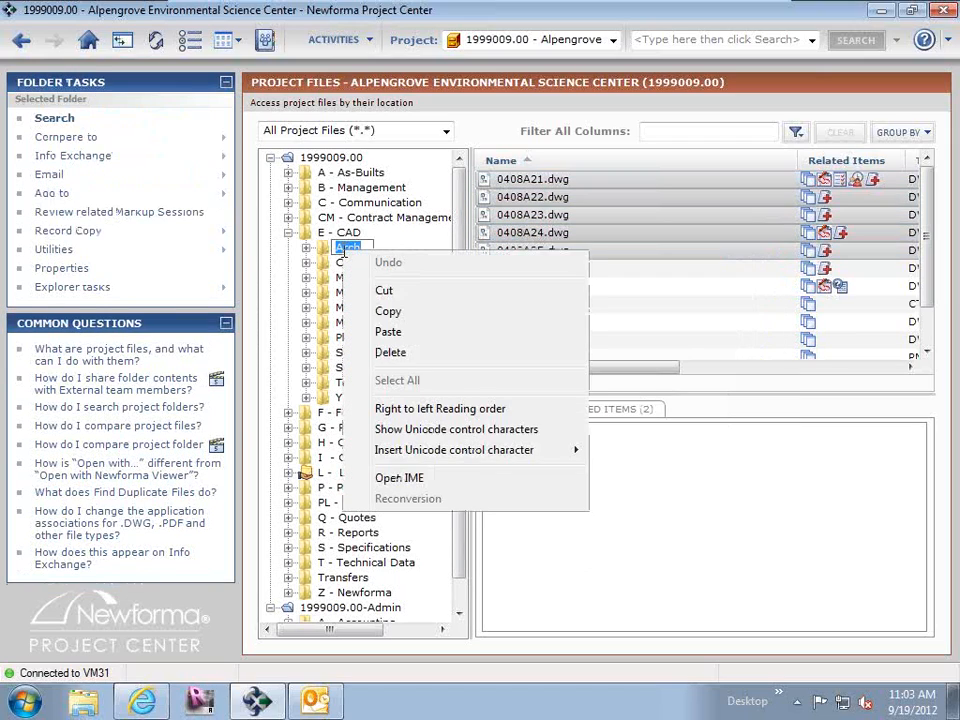
click(424, 290)
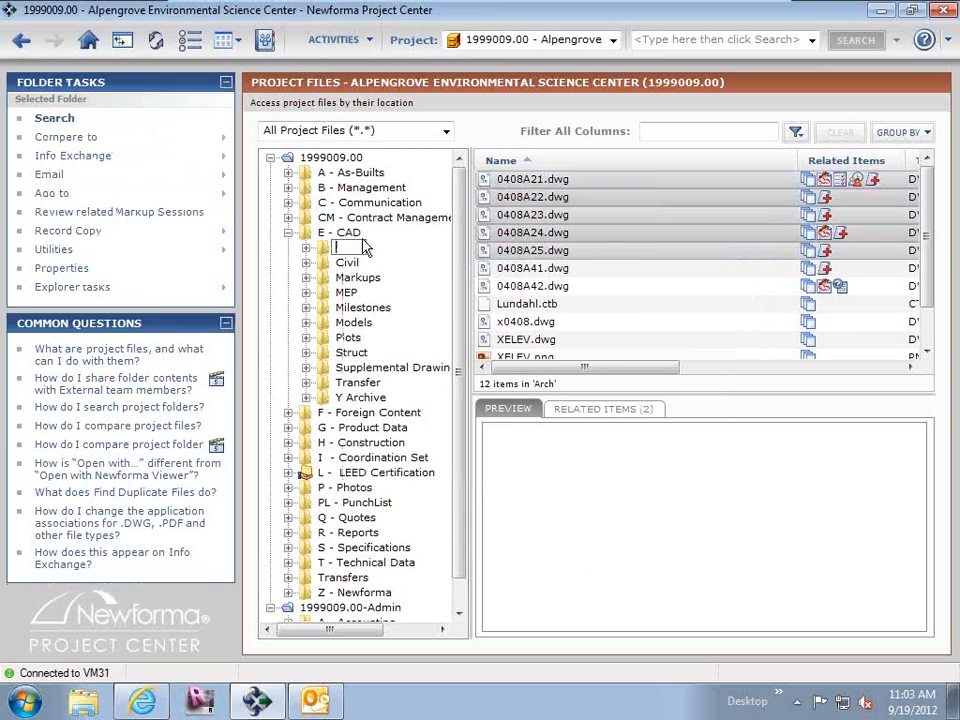
click(350, 280)
click(346, 250)
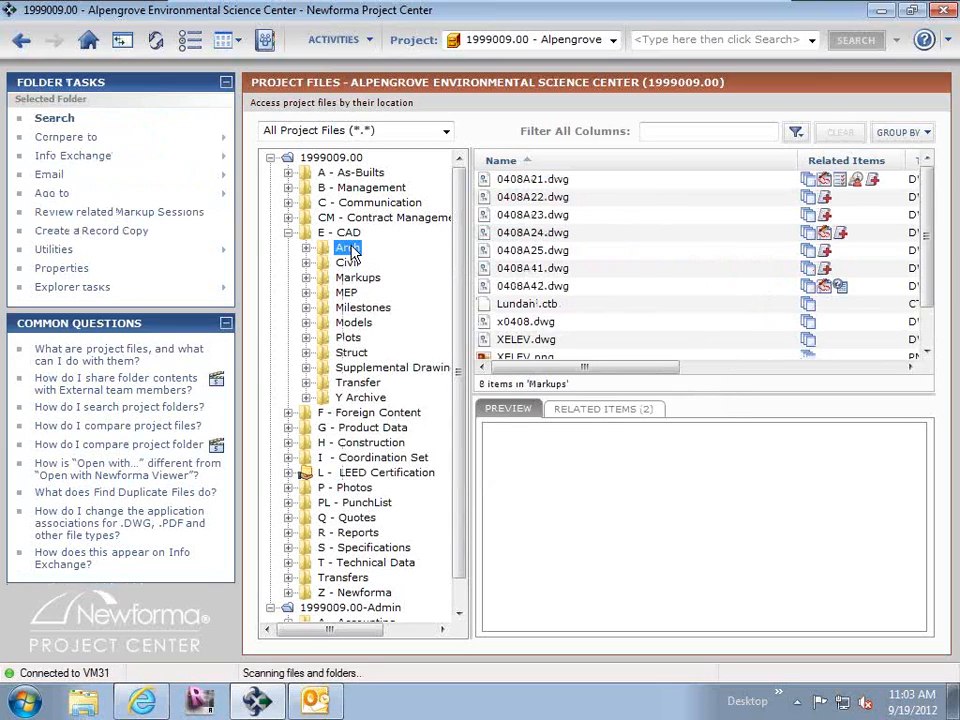
Start an Info Exchange shared folder from the Arch folder and address it to the MacDougall Construction contact.
right_click(350, 251)
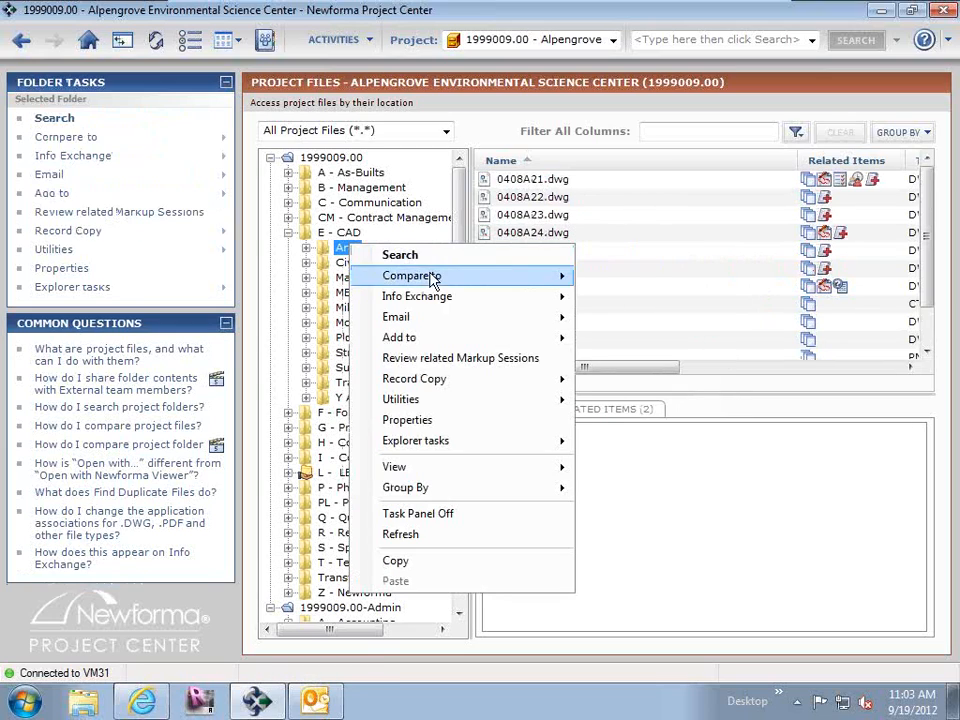
mouse_move(435, 305)
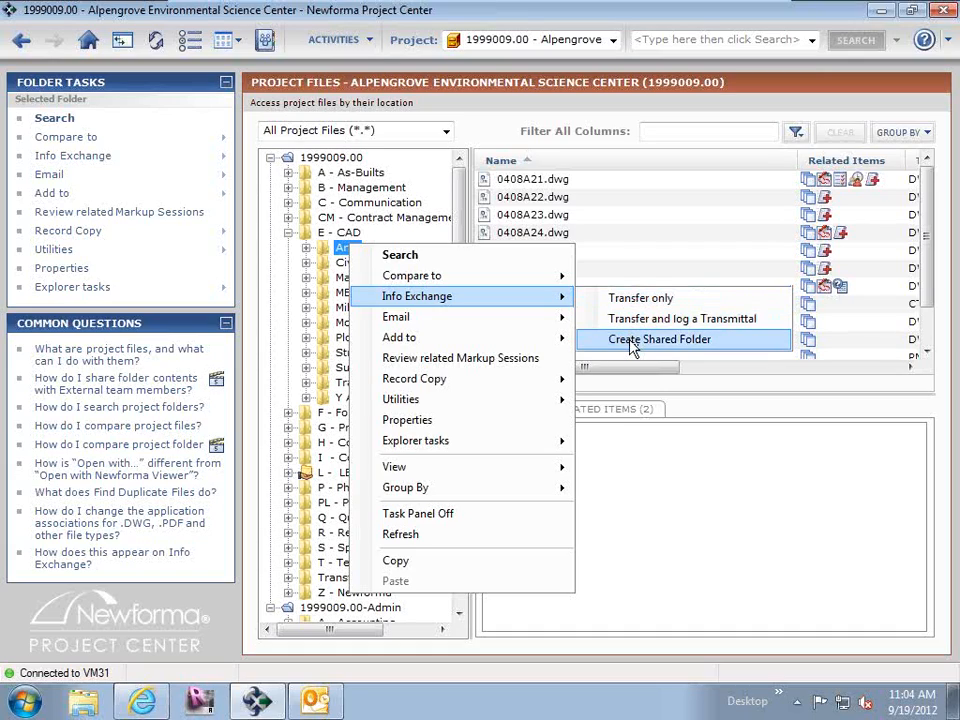
click(632, 341)
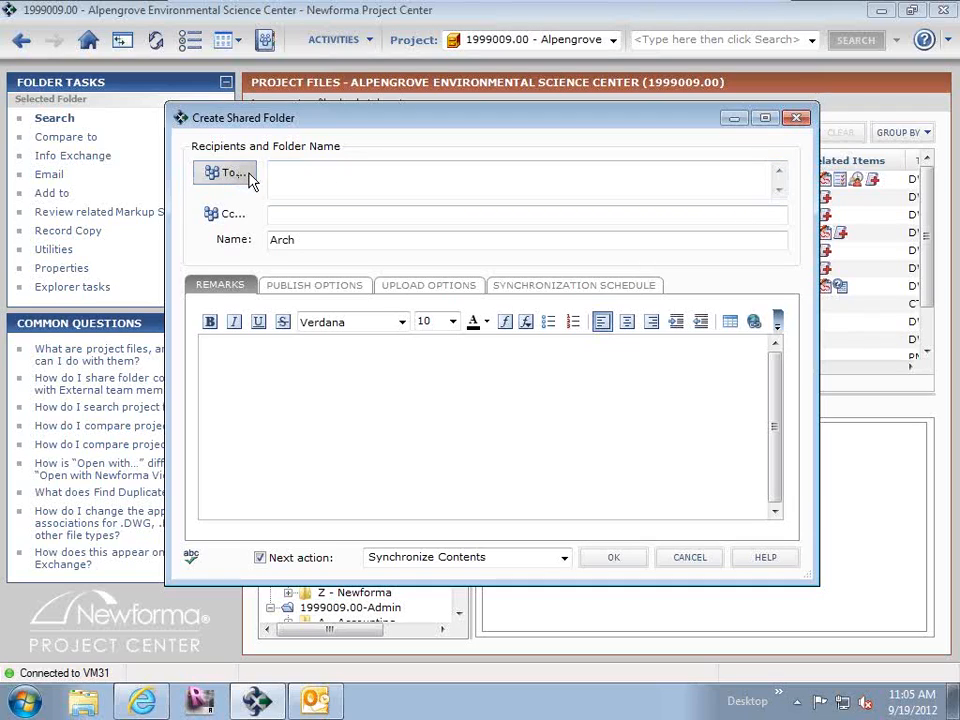
text(b)
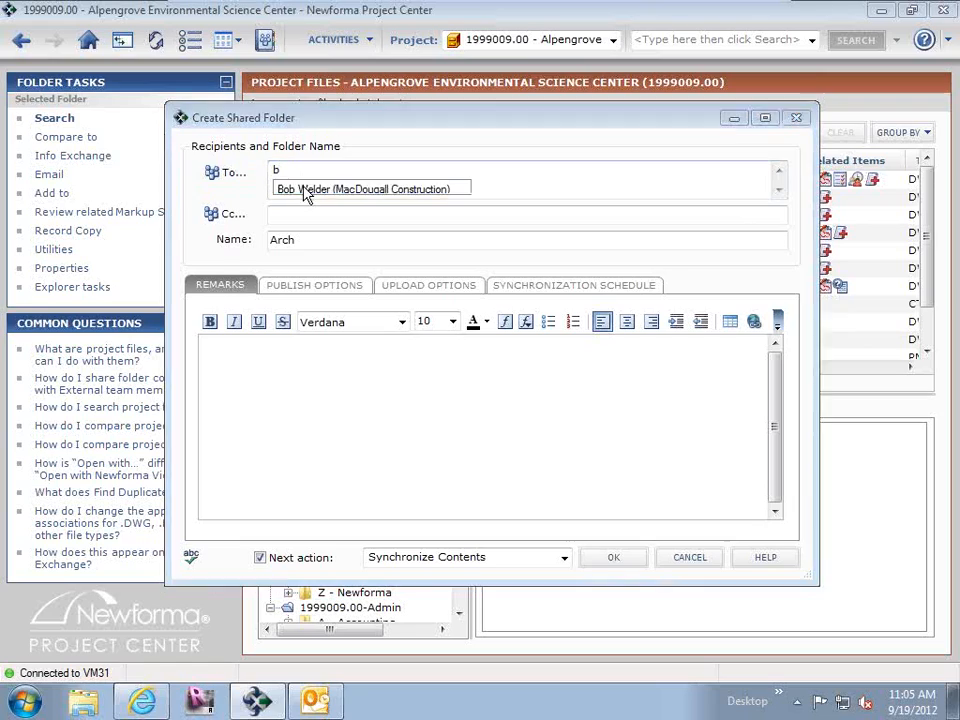
click(304, 188)
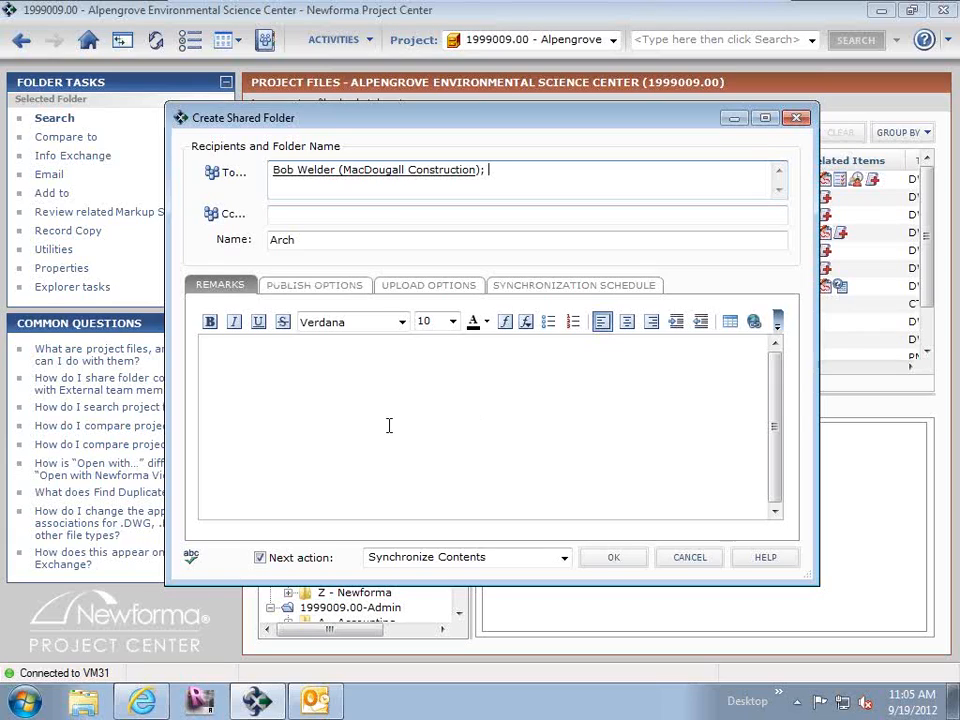
Examine the shared folder's publish options and the settings for scheduling a new synchronization time.
click(350, 290)
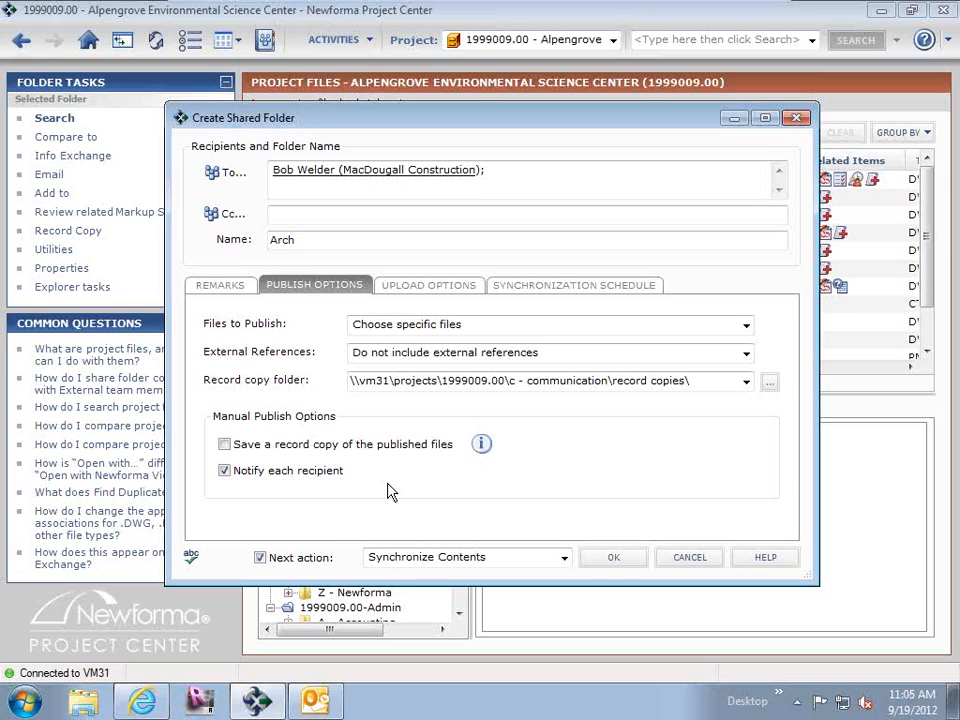
click(575, 287)
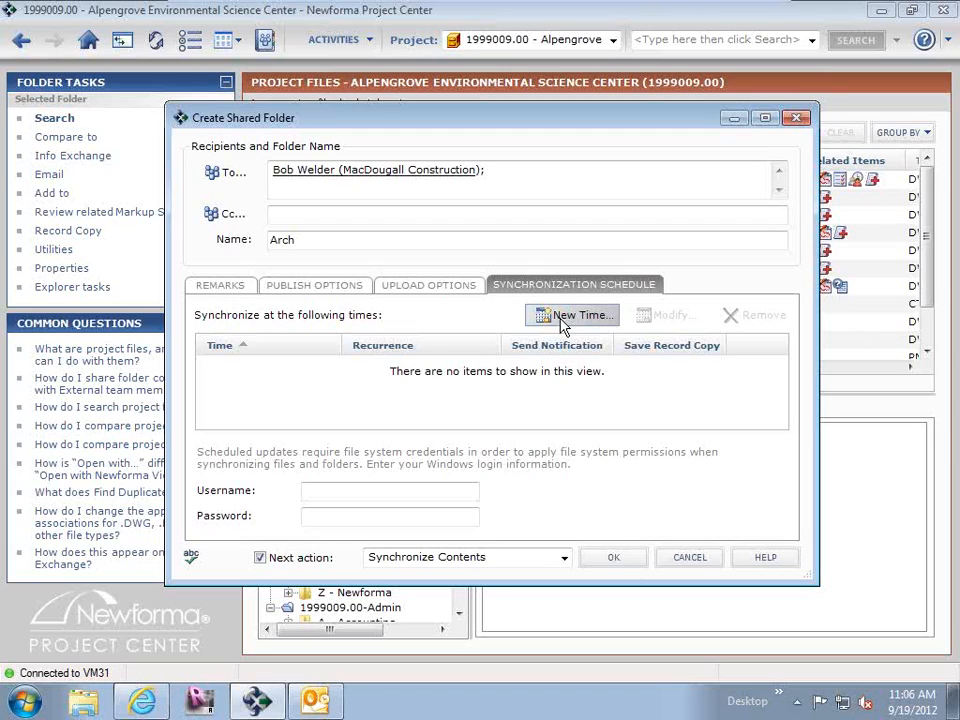
click(563, 318)
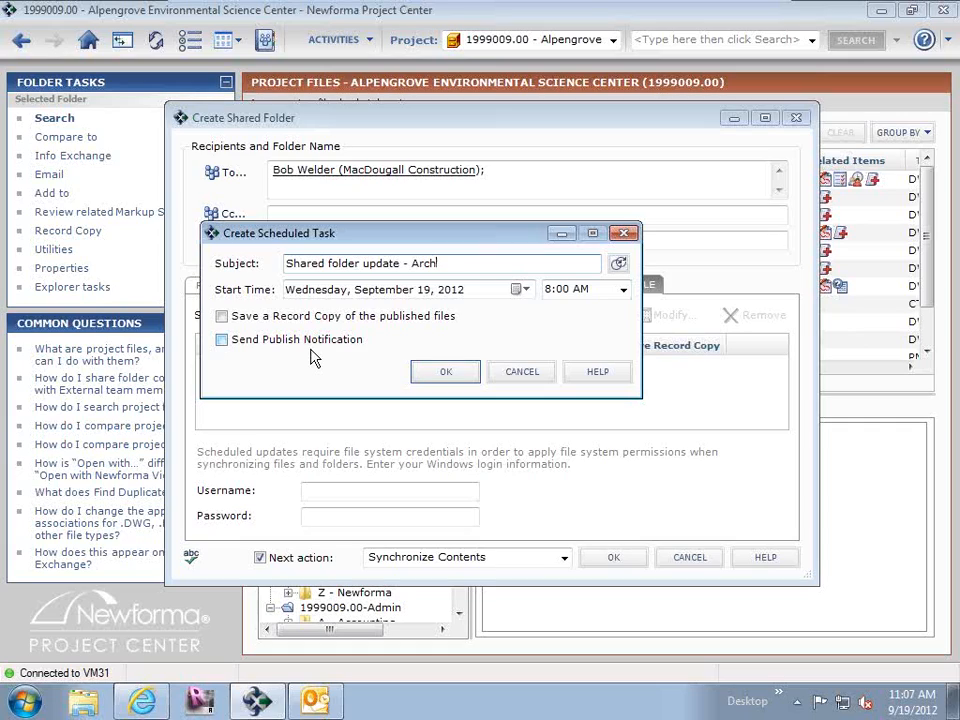
click(520, 371)
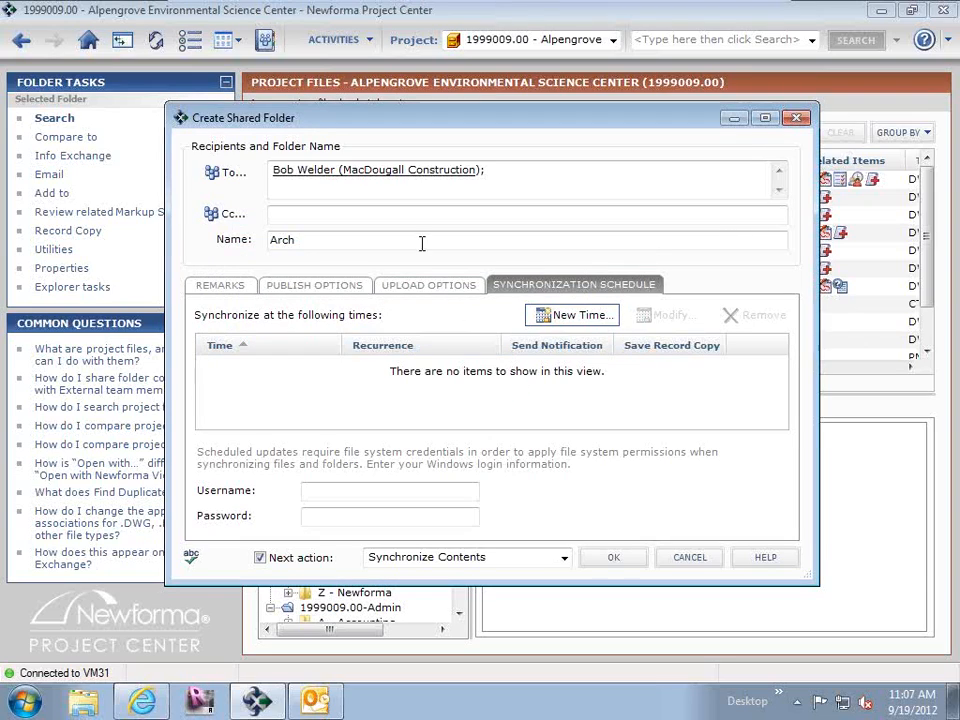
Set the shared folder's files to publish to All files in the selected folder.
click(350, 284)
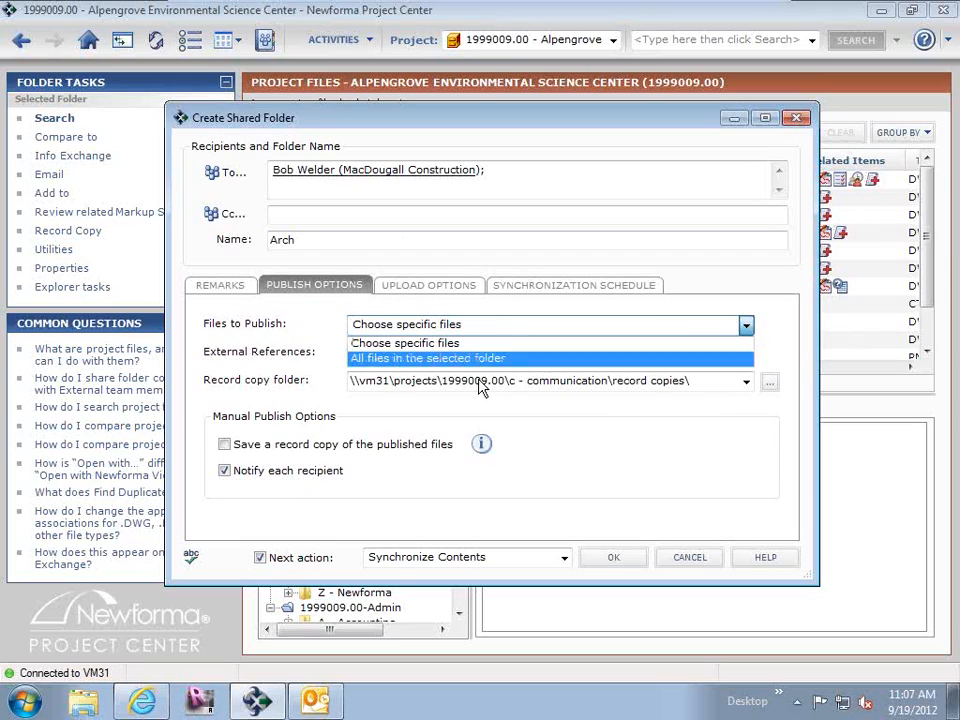
click(507, 359)
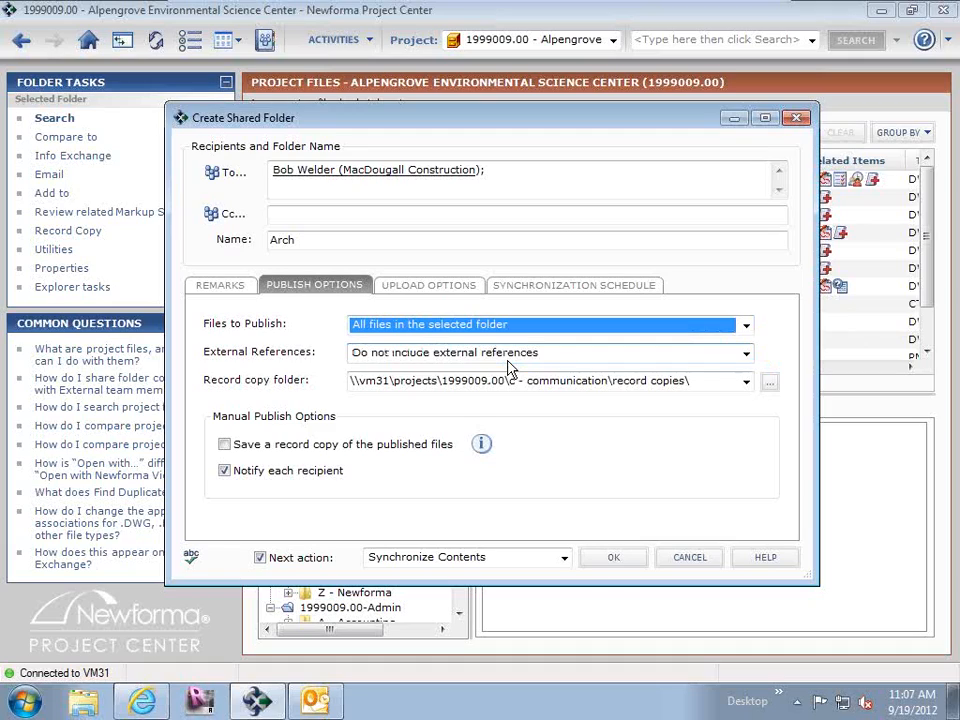
click(508, 325)
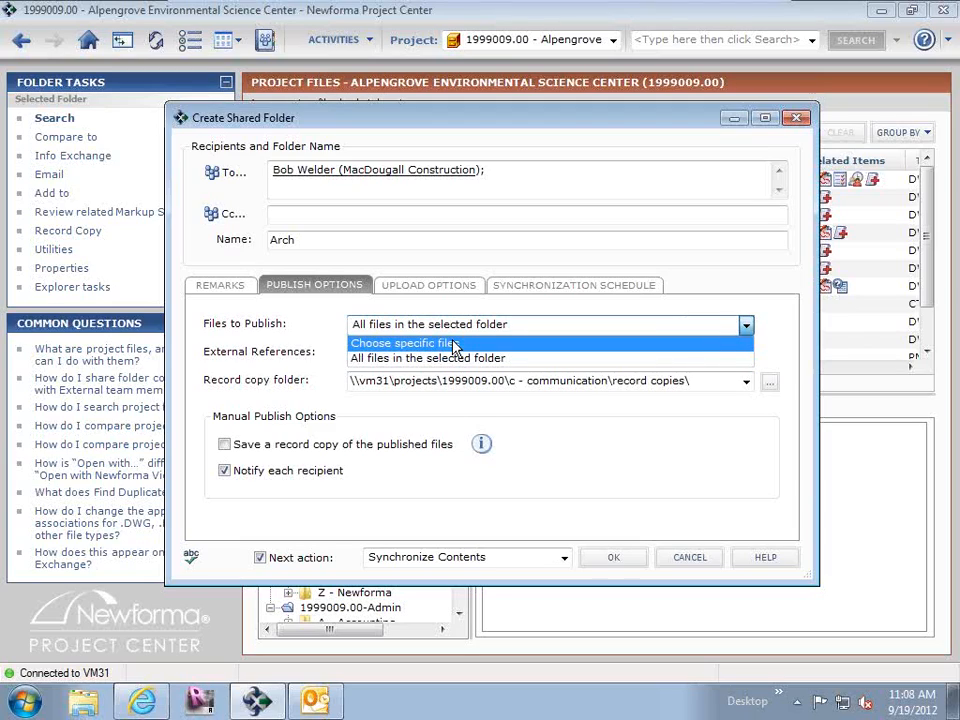
click(424, 286)
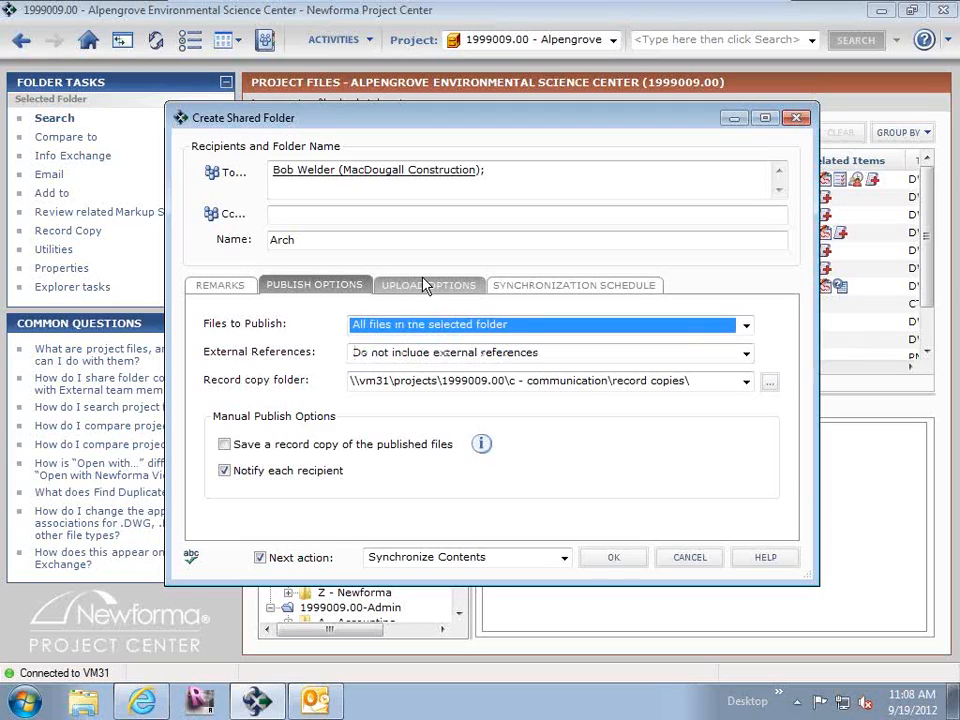
Examine the shared folder's upload options and discard the shared folder.
click(426, 285)
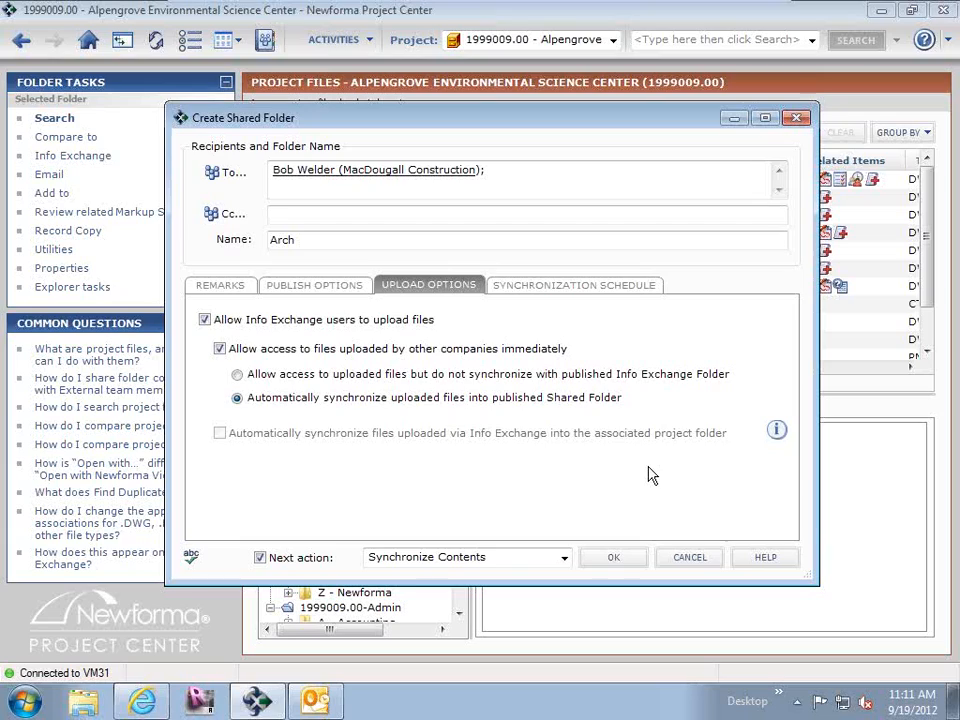
click(708, 566)
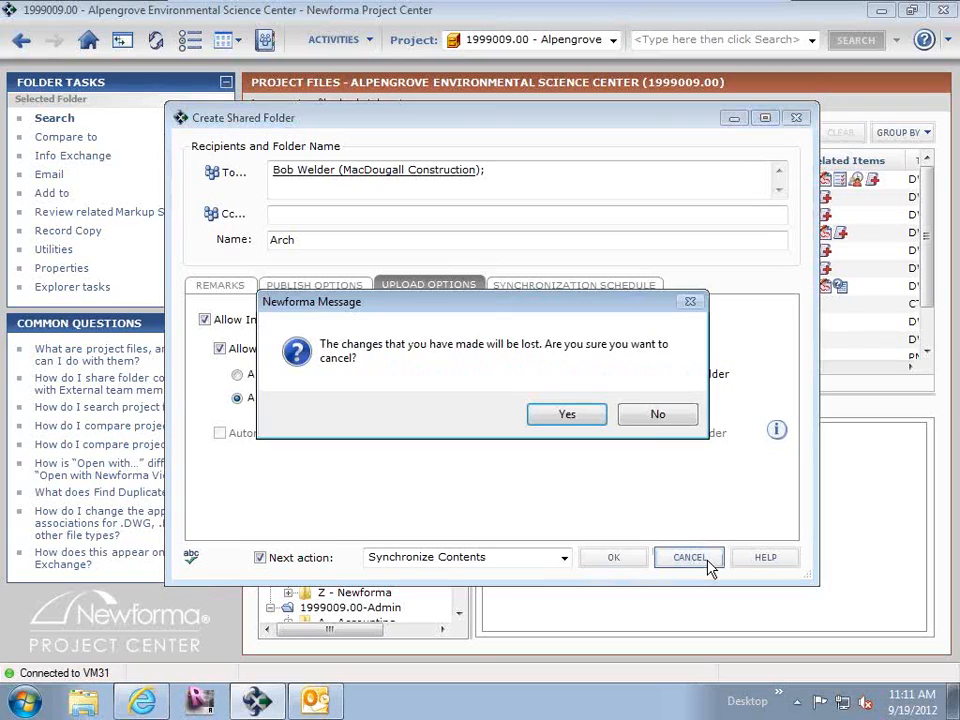
click(600, 428)
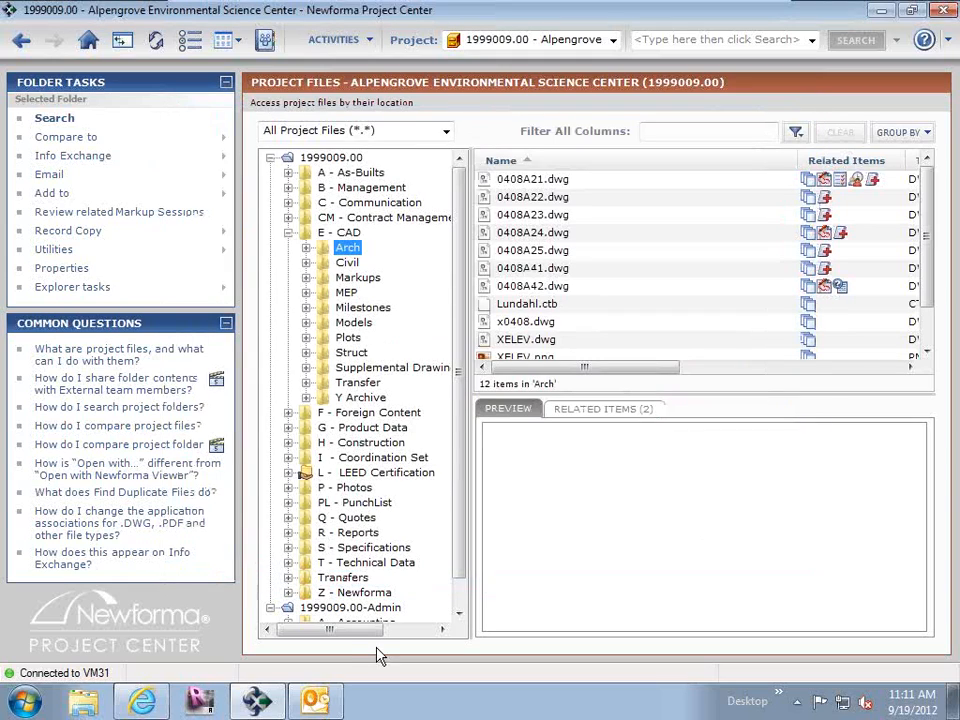
Switch to Internet Explorer and change the Info Exchange sign-in to the MacDougall Construction contact's username and password.
click(145, 704)
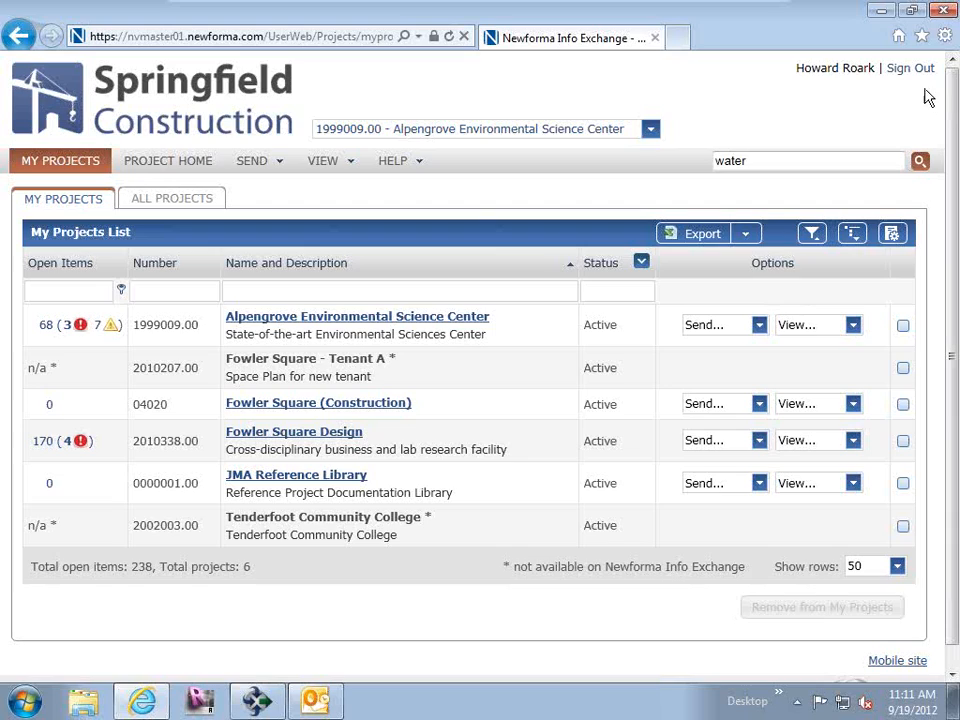
click(895, 76)
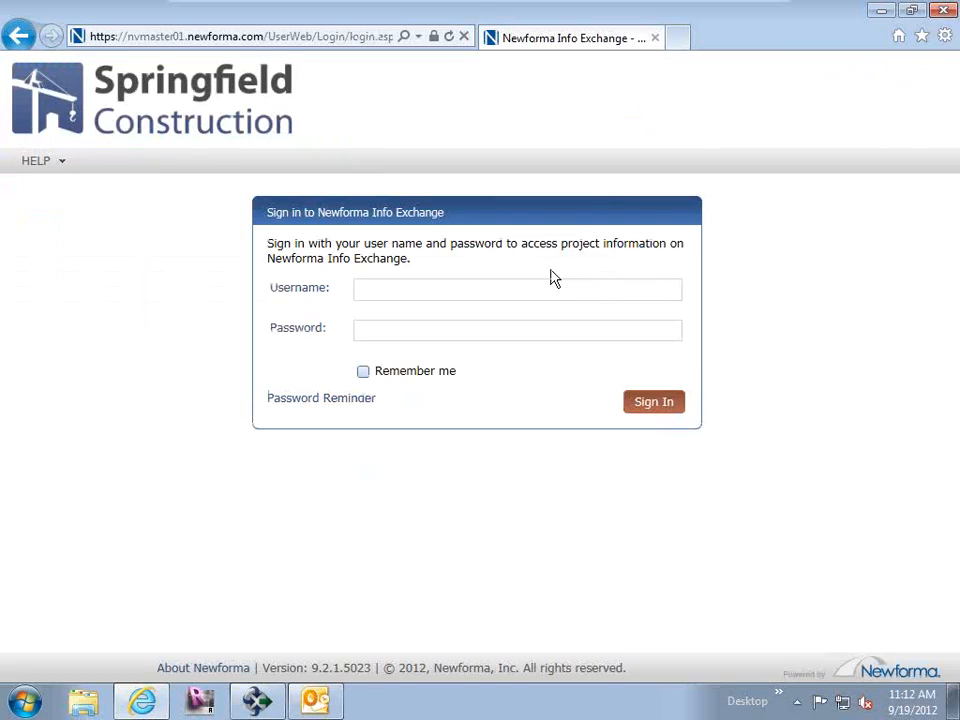
click(550, 284)
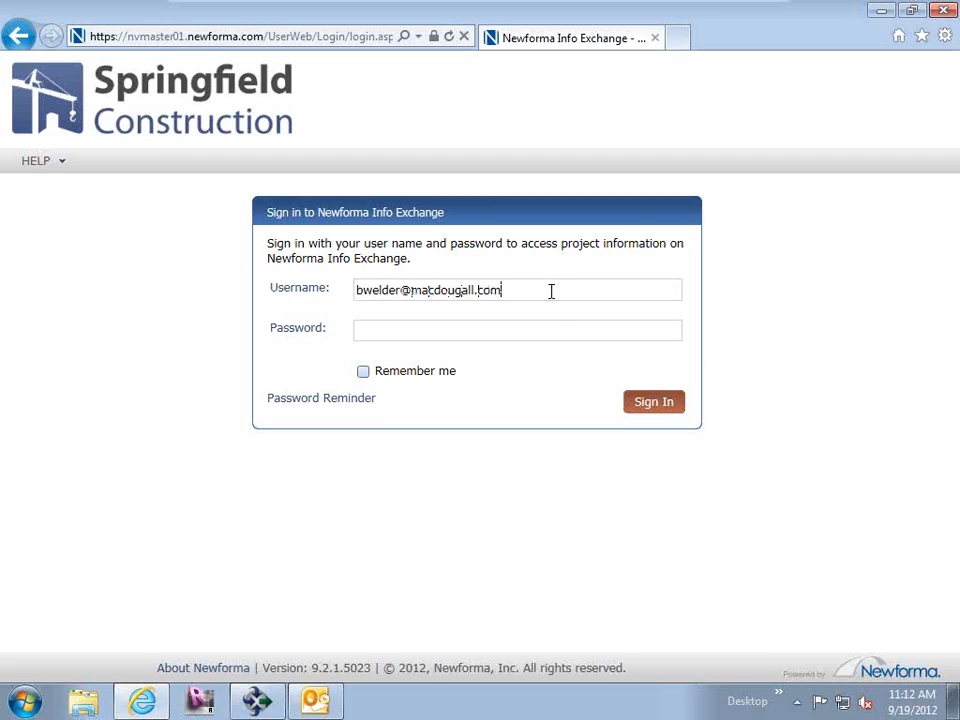
click(561, 330)
text(•••••)
key(Return)
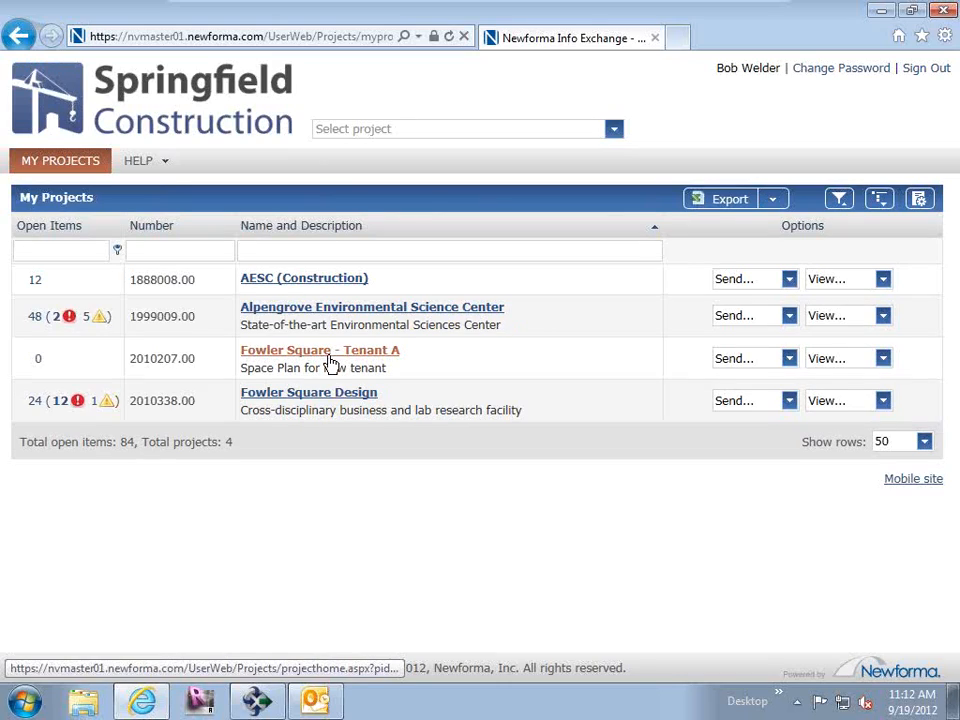
Open the 95% CD shared folder of the Alpengrove Environmental Science Center project and select 0408A22.dwg for download.
click(310, 310)
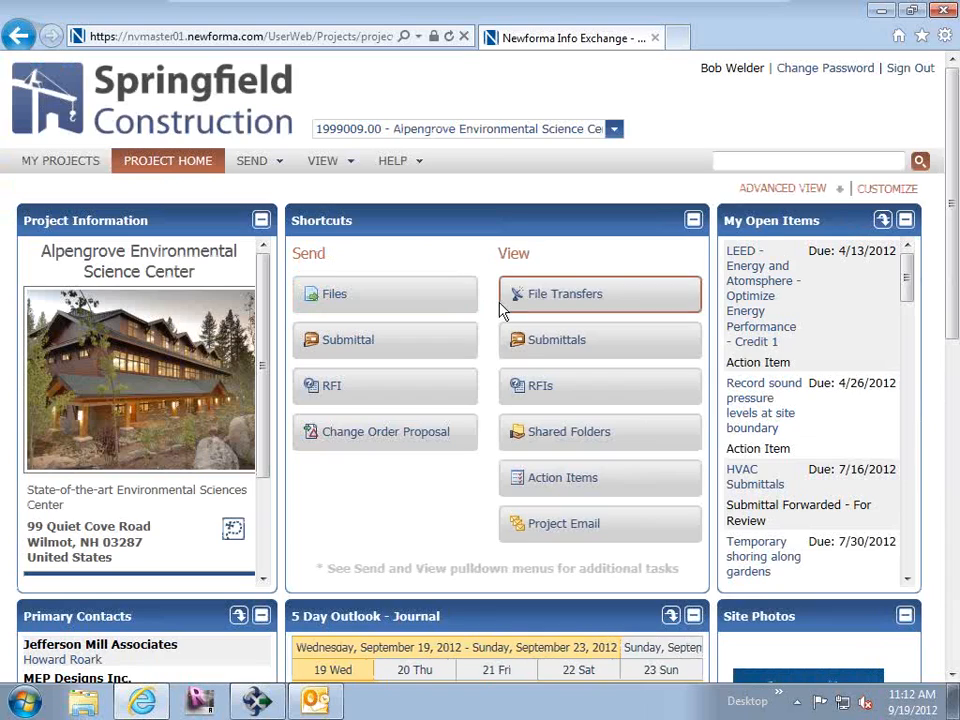
click(540, 440)
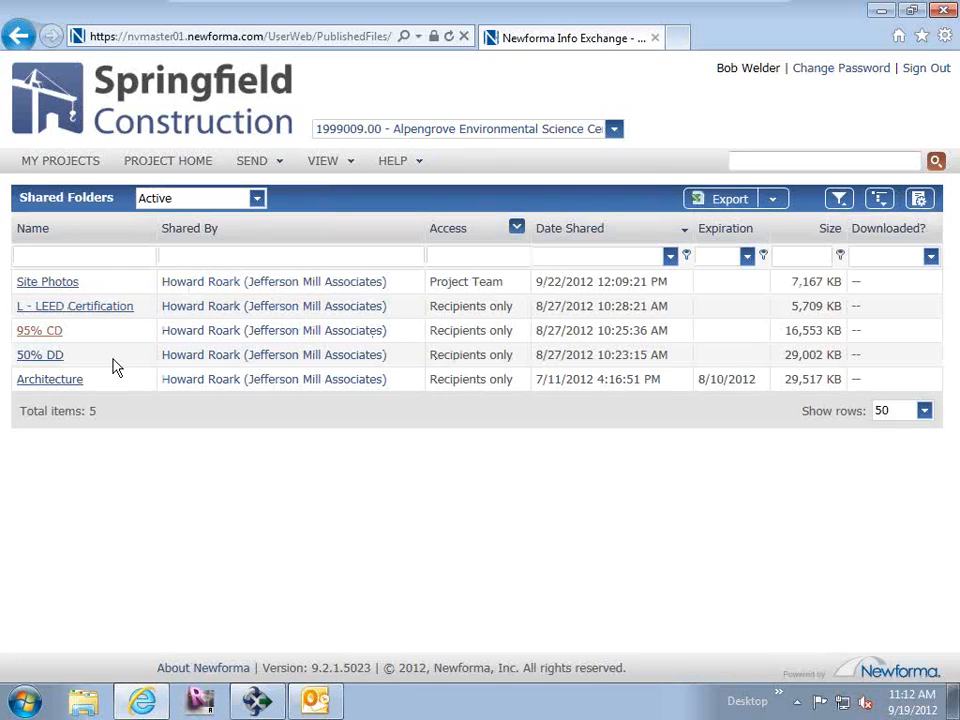
click(43, 334)
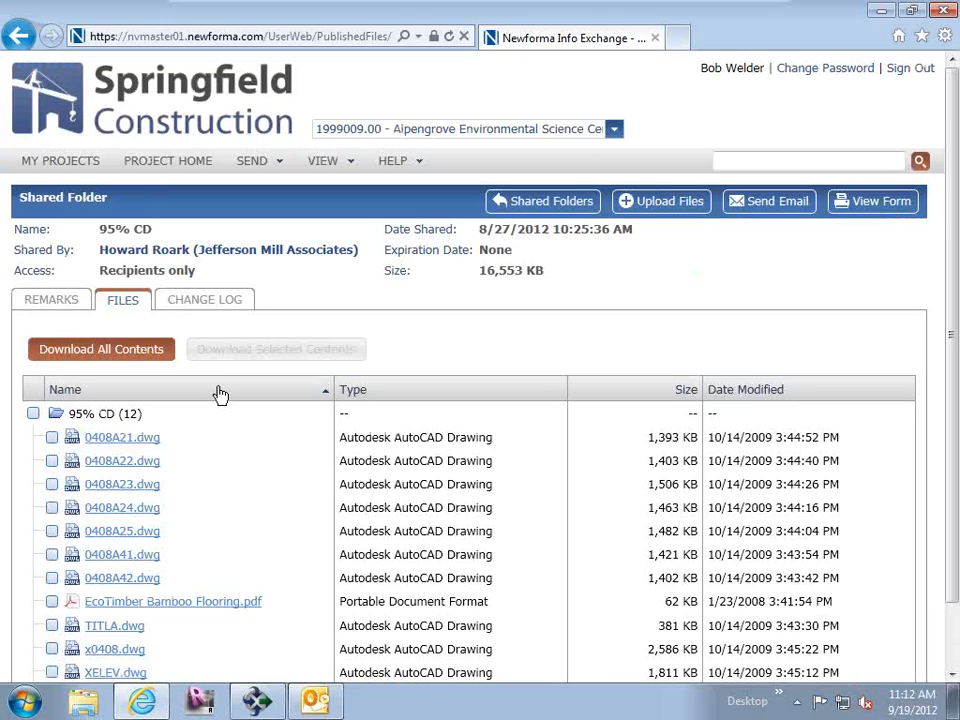
click(52, 461)
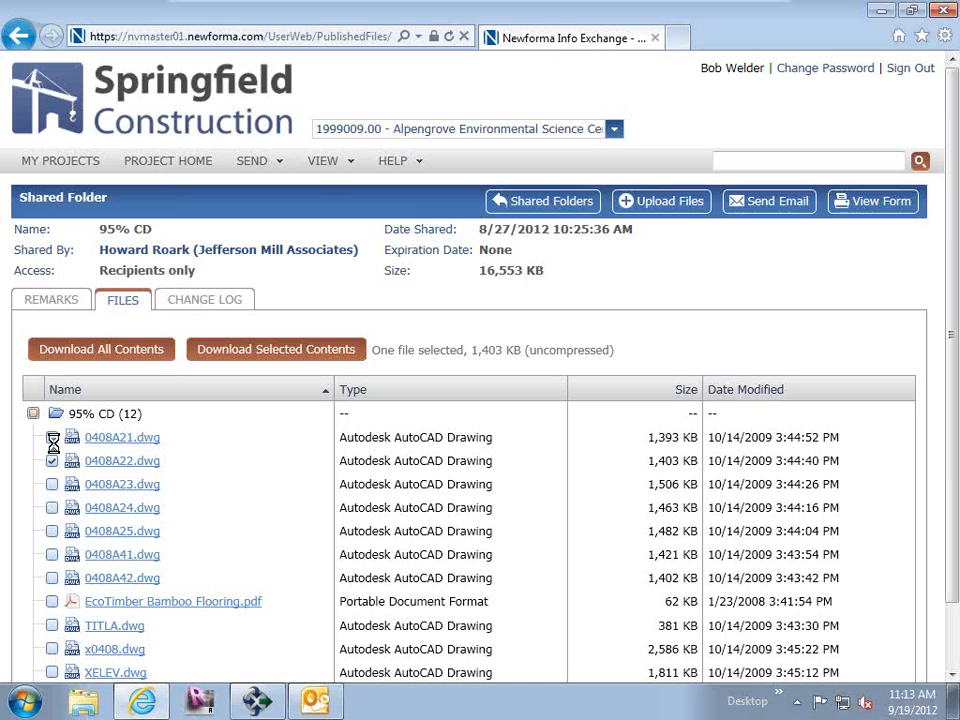
Switch to Newforma Project Center and list all outgoing Info Exchange transfers for the project.
click(258, 702)
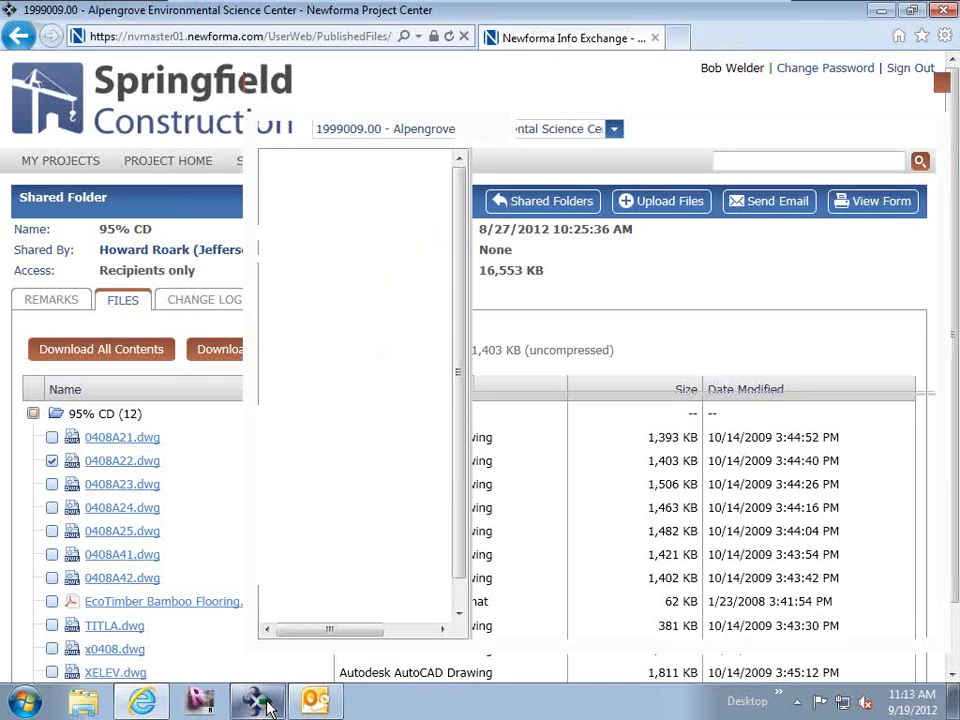
click(368, 40)
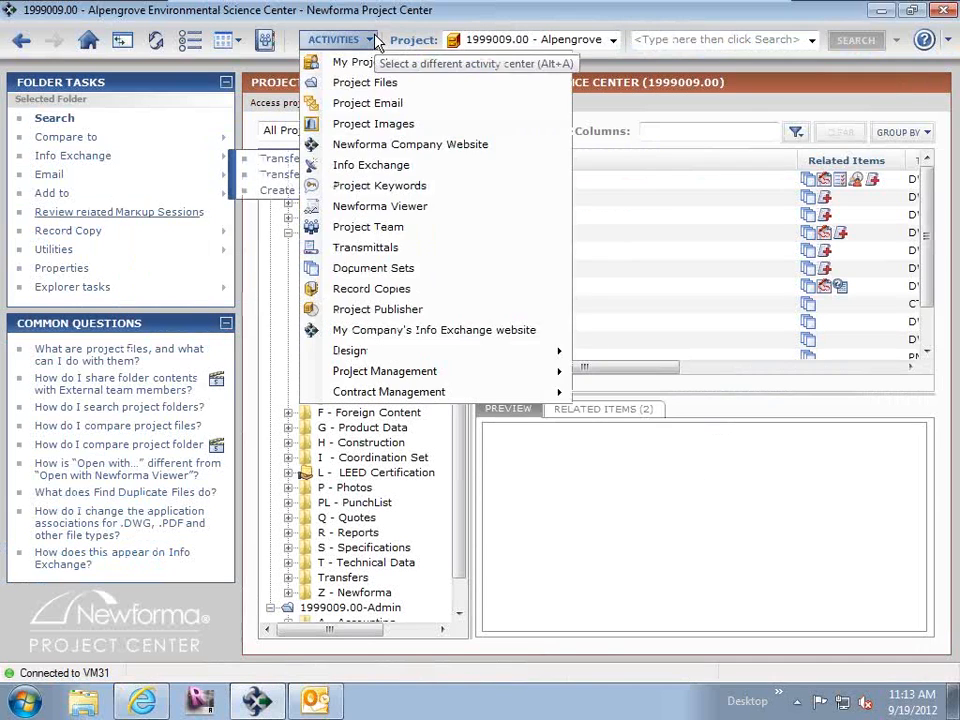
click(373, 165)
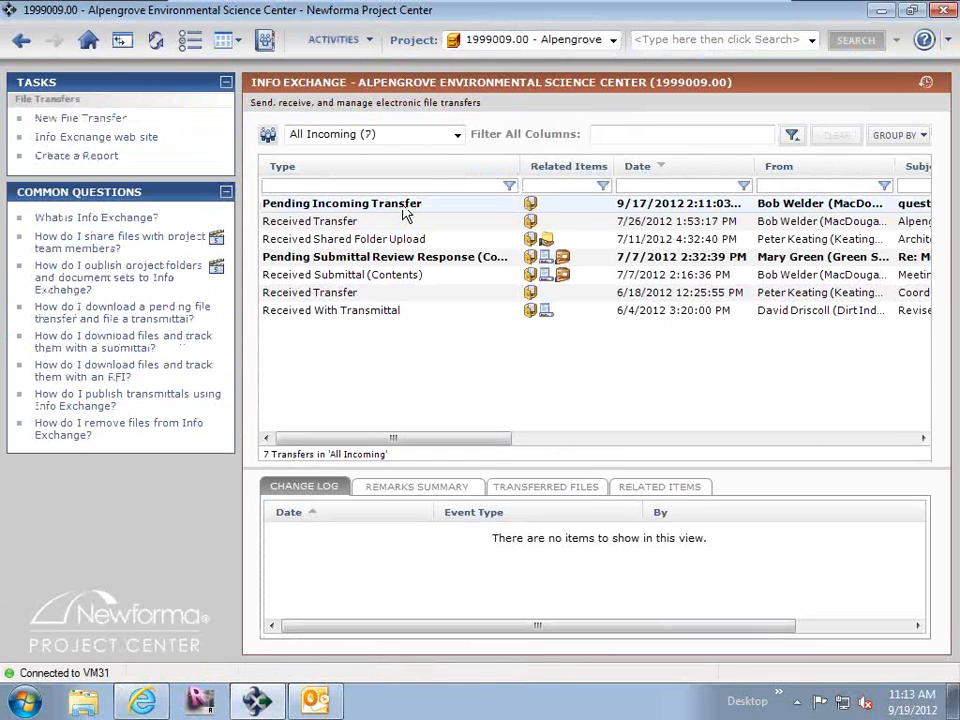
click(456, 134)
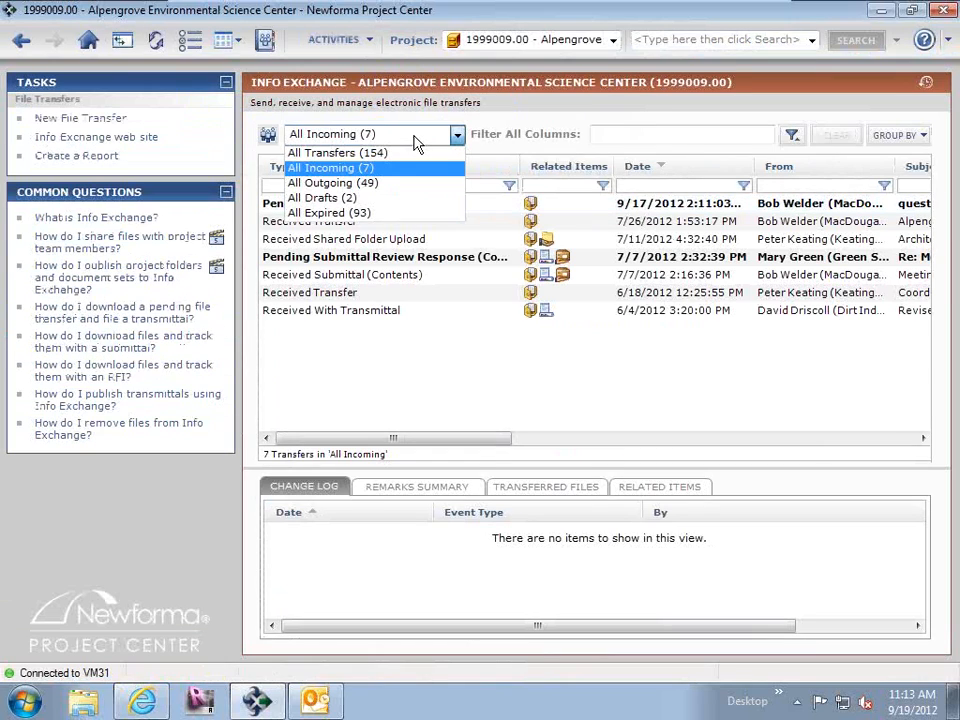
click(357, 184)
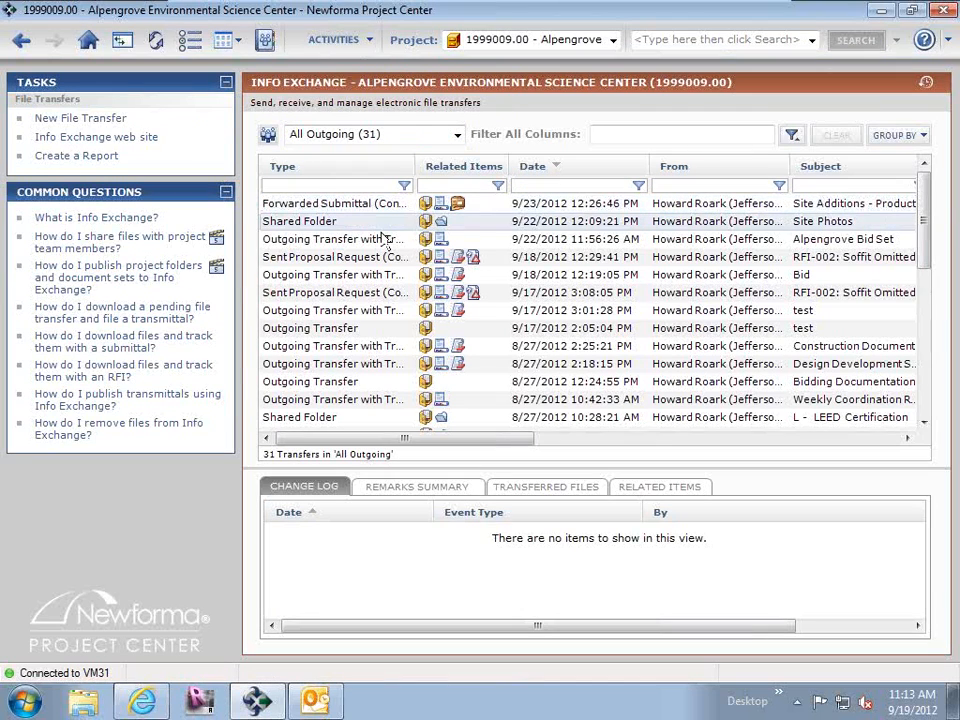
Filter the outgoing transfers to the Shared Folder type and examine the Architecture folder's change log.
click(404, 186)
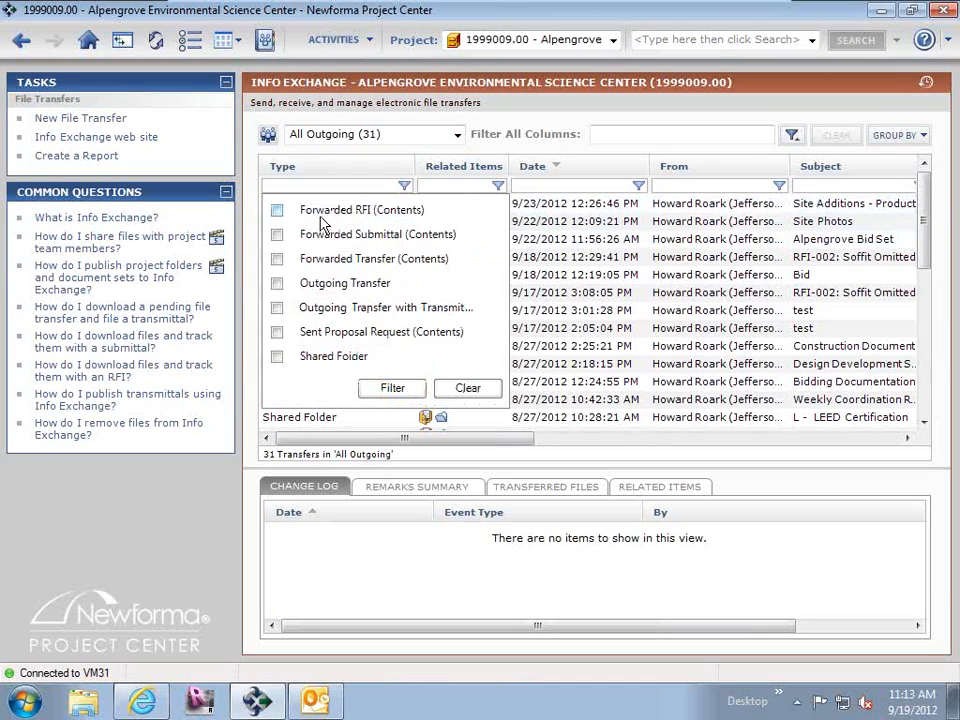
click(277, 356)
click(380, 389)
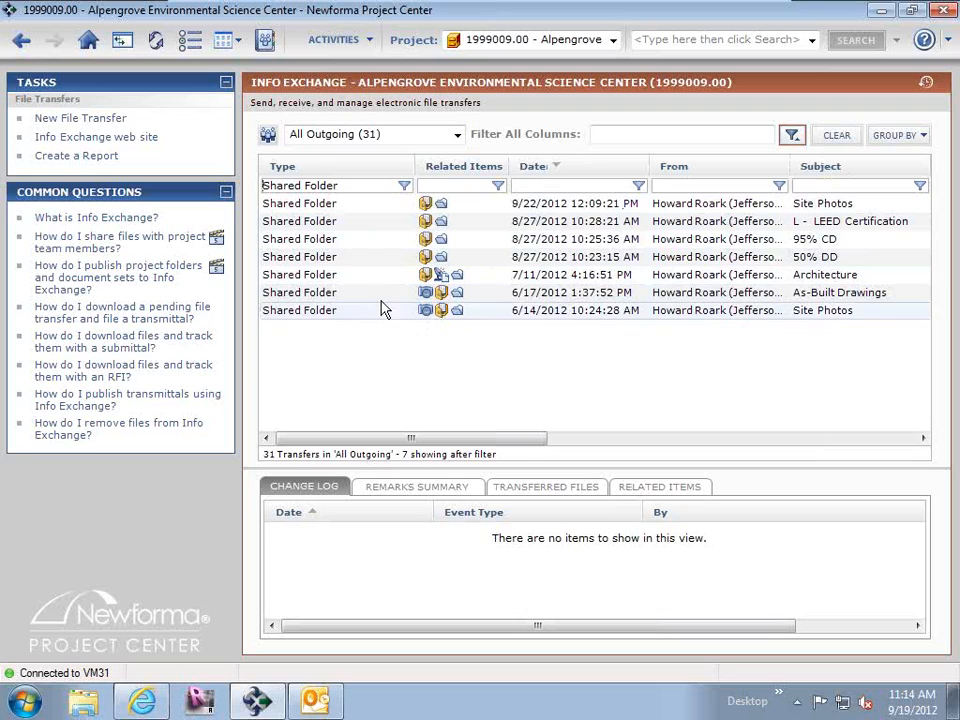
click(357, 281)
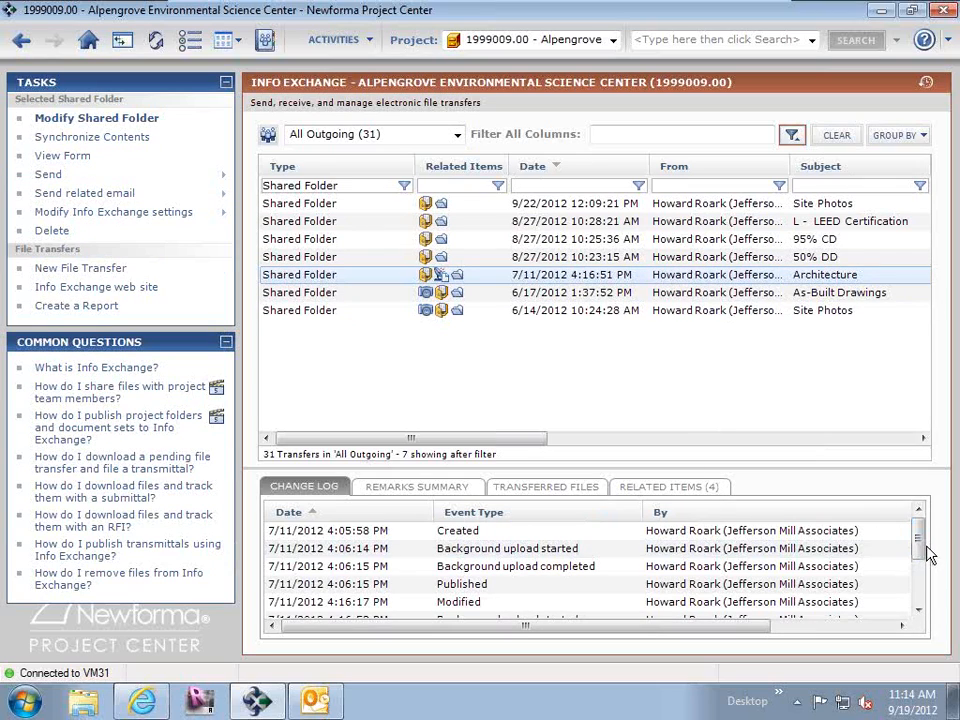
drag(926, 553, 917, 580)
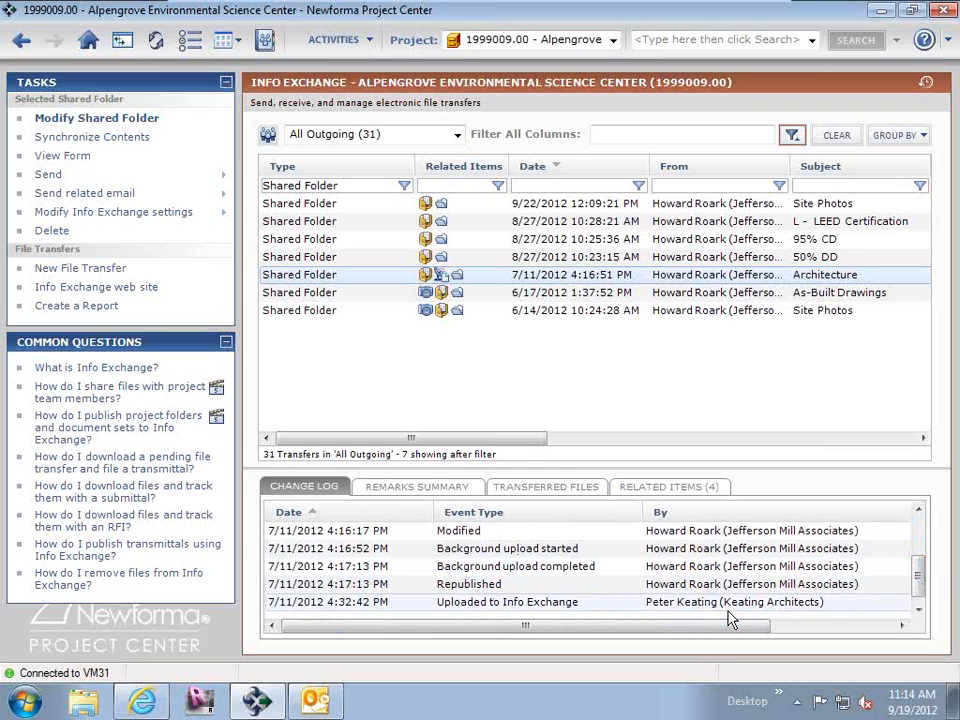
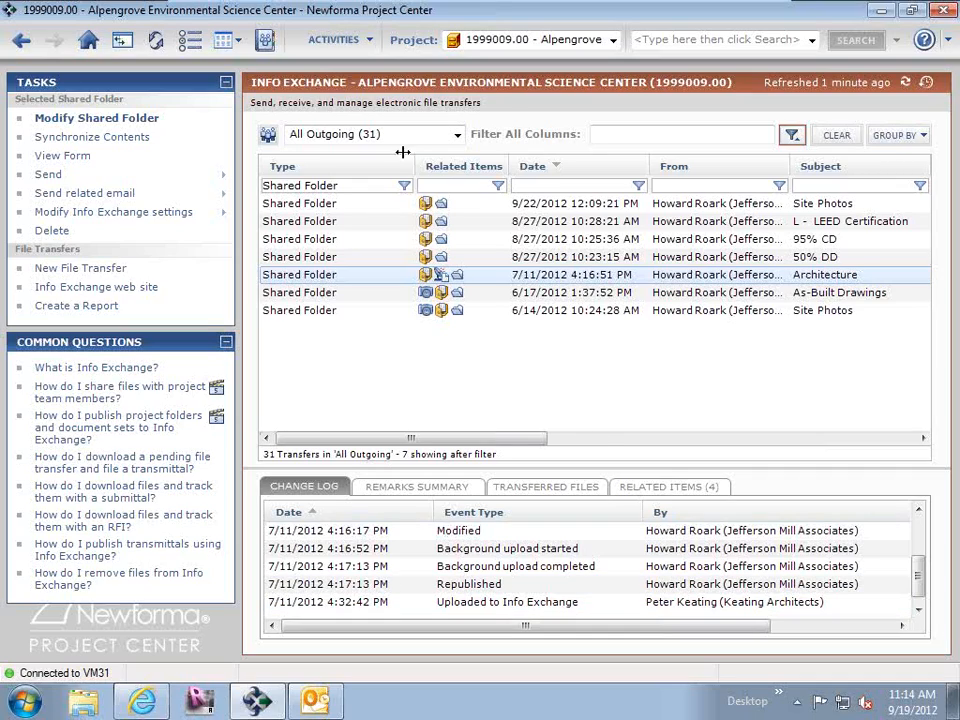
Open the Arch folder under E - CAD in the Alpengrove Environmental Science Center project files.
click(87, 44)
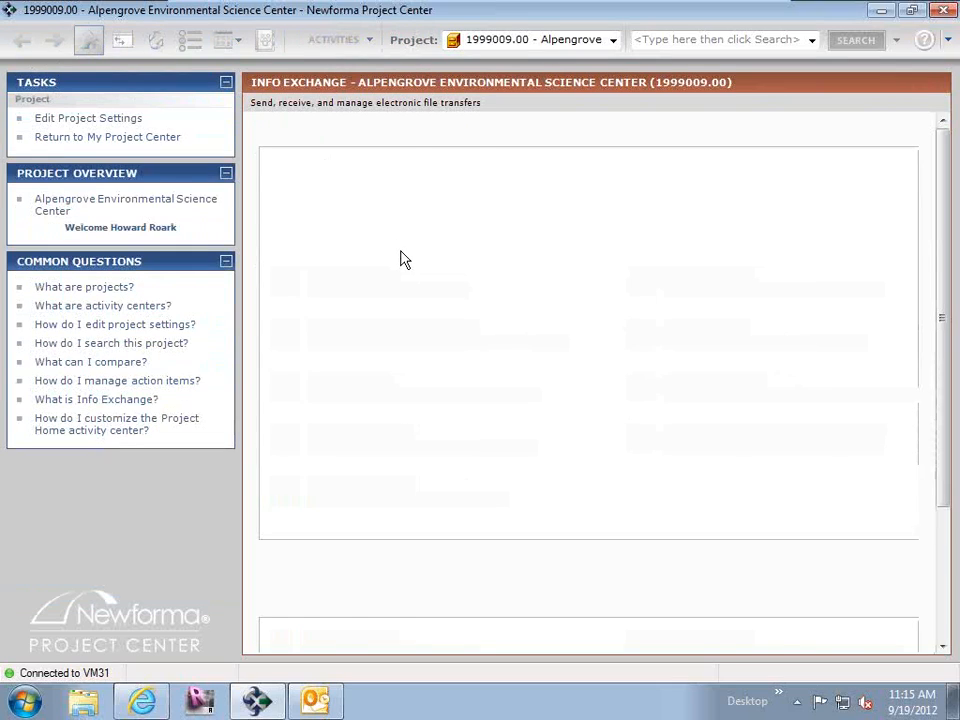
click(347, 180)
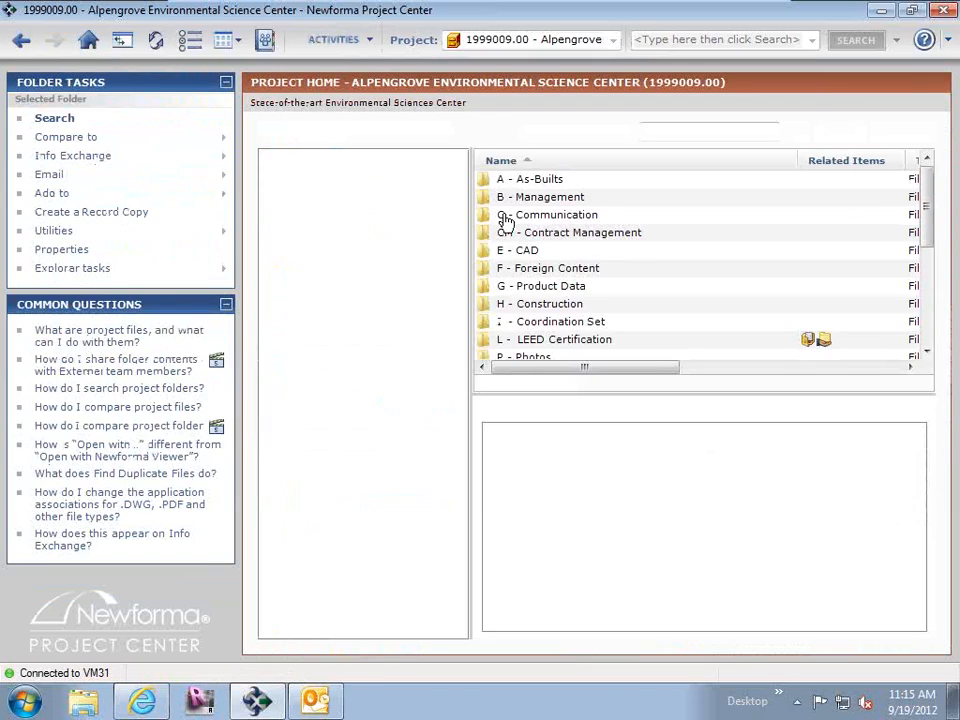
click(289, 232)
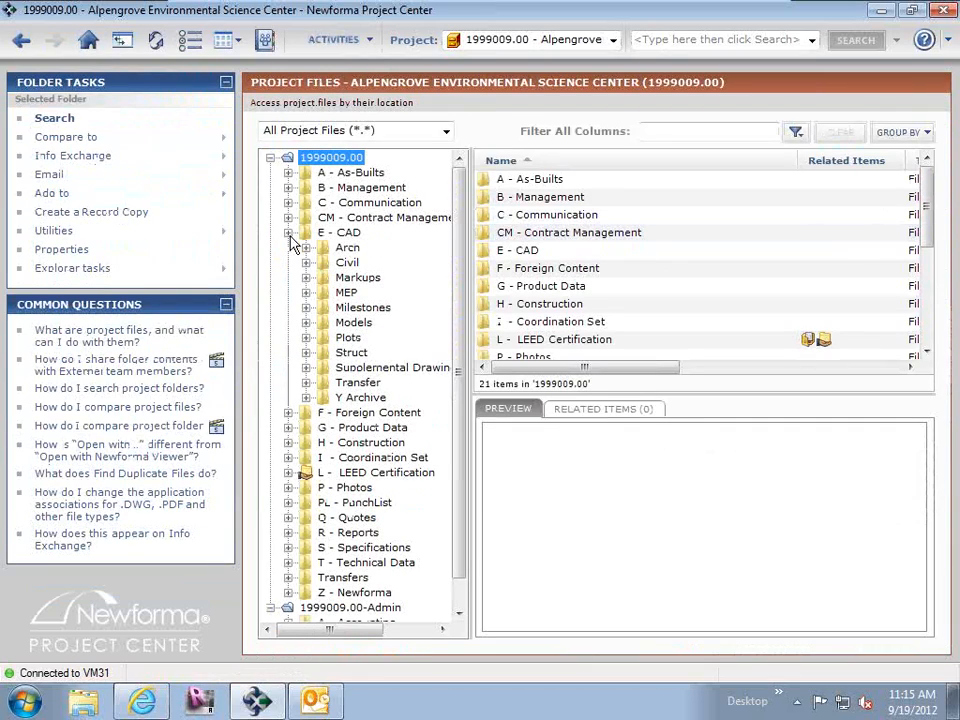
click(348, 249)
Review the Info Exchange and Email sharing options available for 0408A25.dwg.
right_click(501, 256)
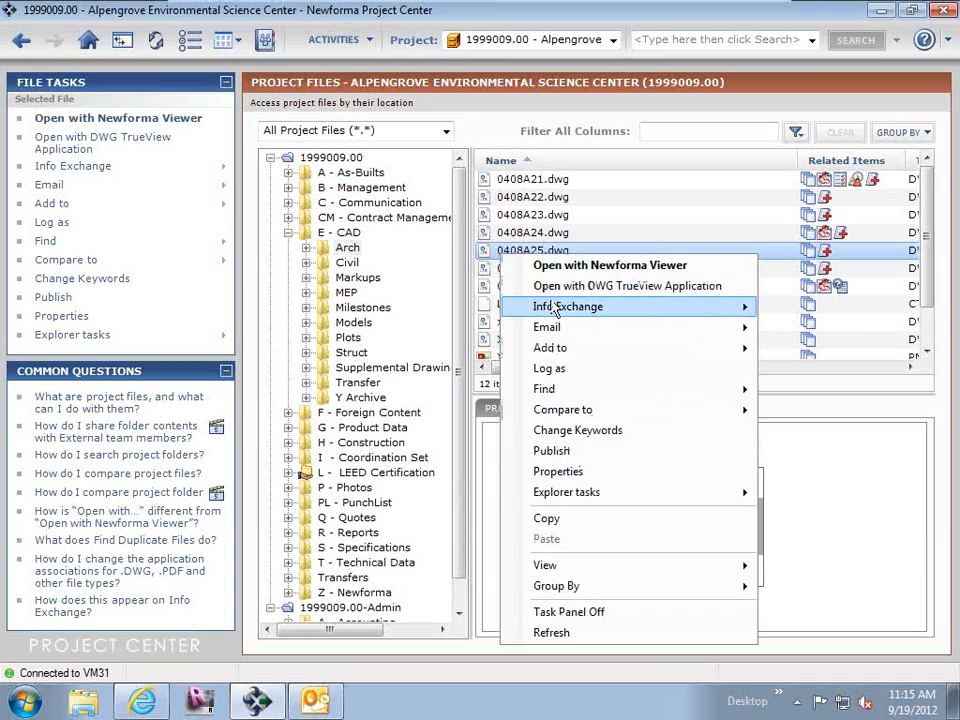
mouse_move(553, 337)
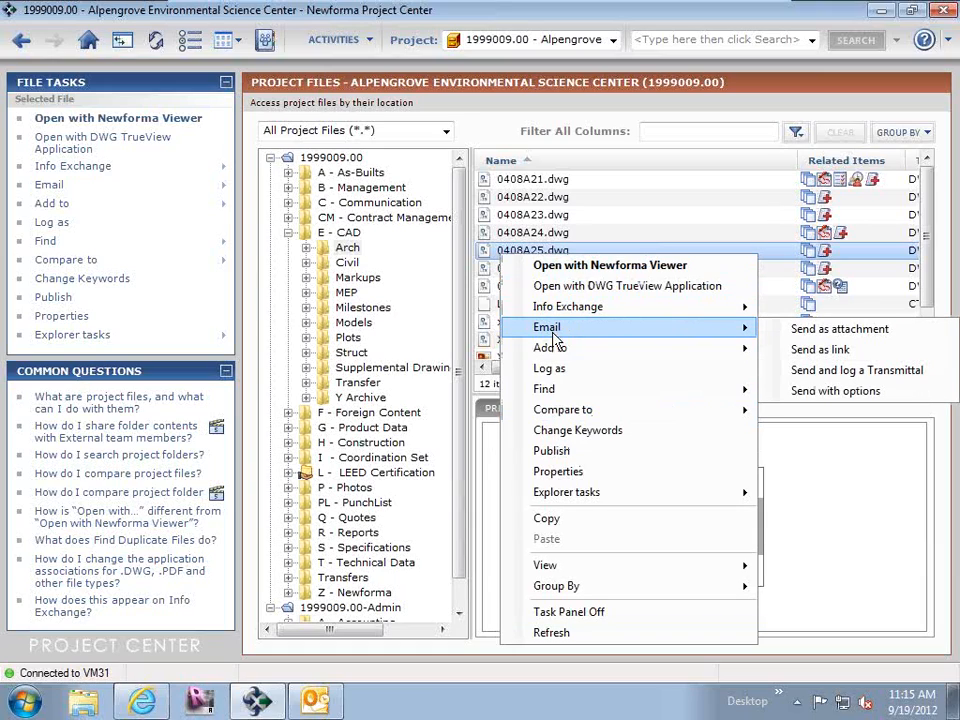
mouse_move(545, 314)
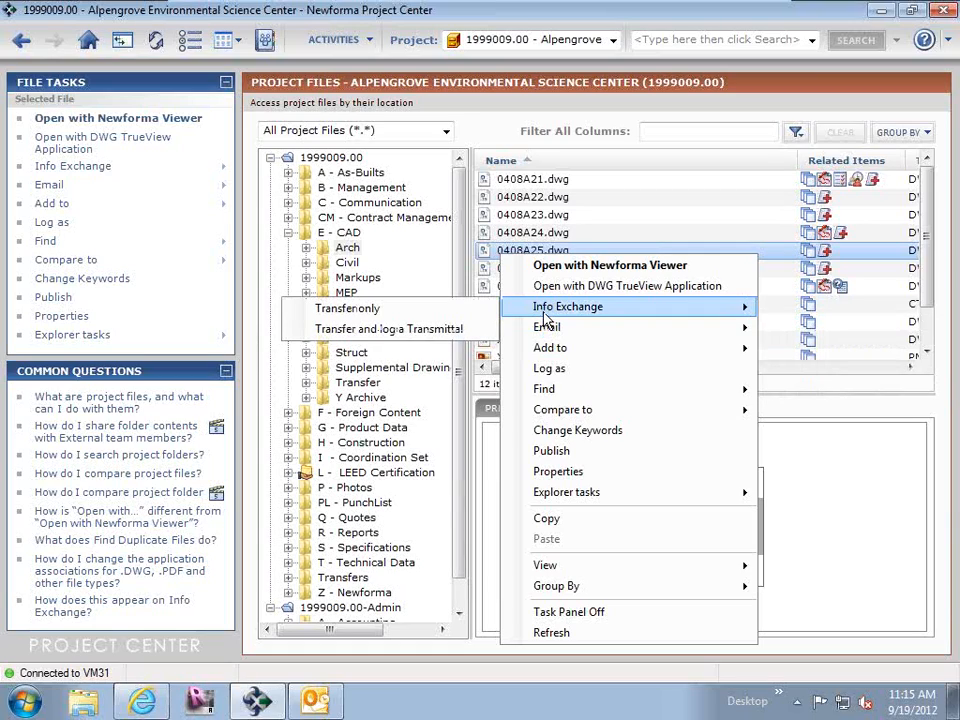
mouse_move(525, 349)
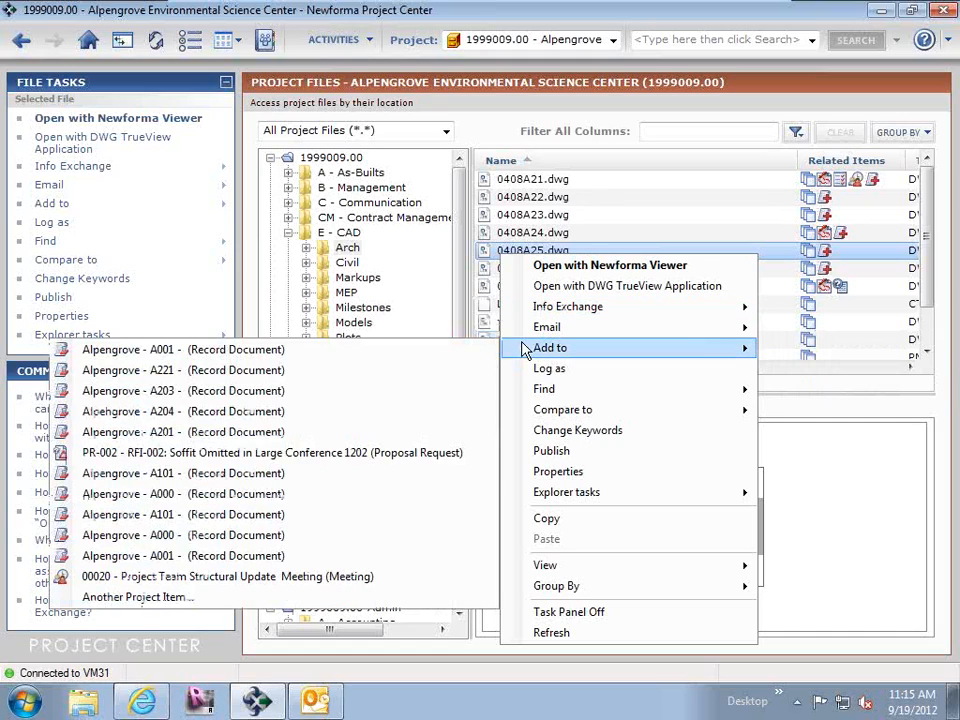
click(318, 256)
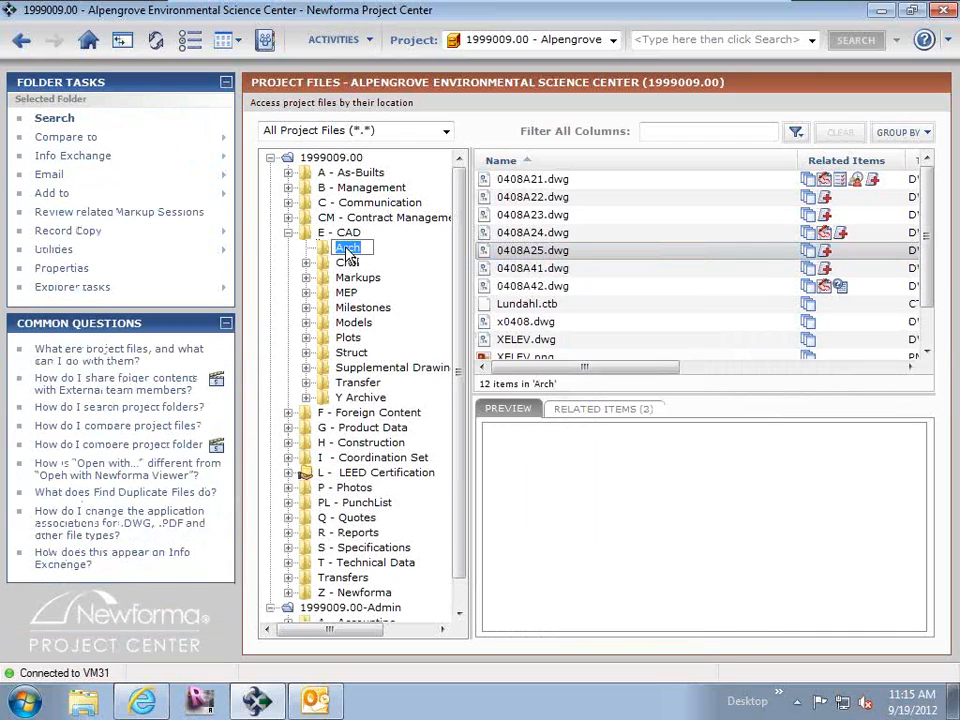
Expand the L - LEED Certification project folder, and in Internet Explorer open its shared folder with the Commissioning subfolder expanded.
click(289, 474)
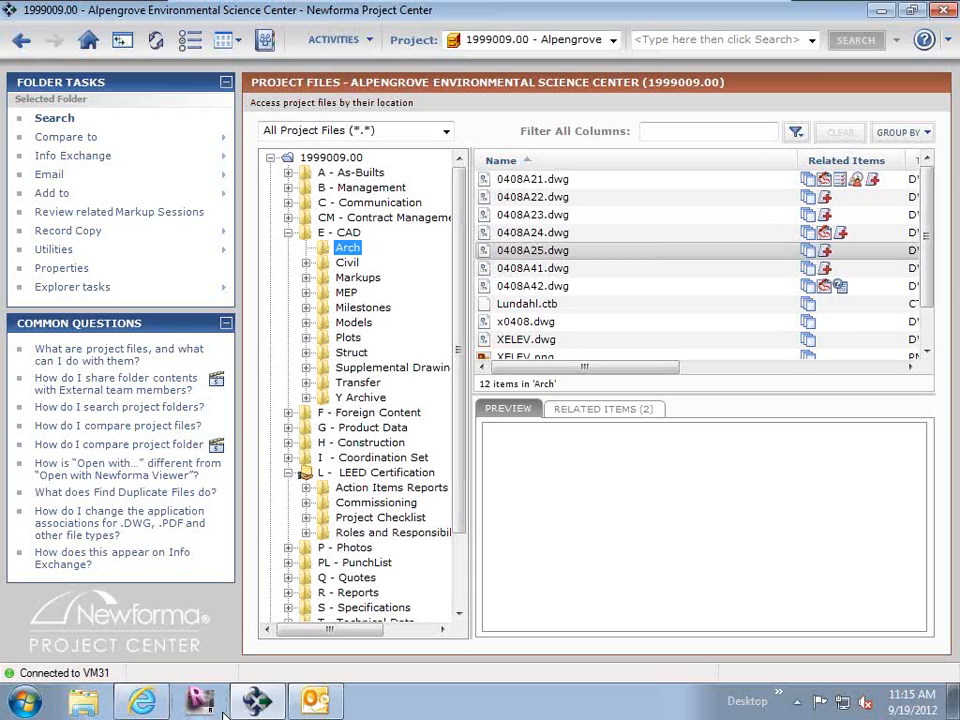
click(145, 704)
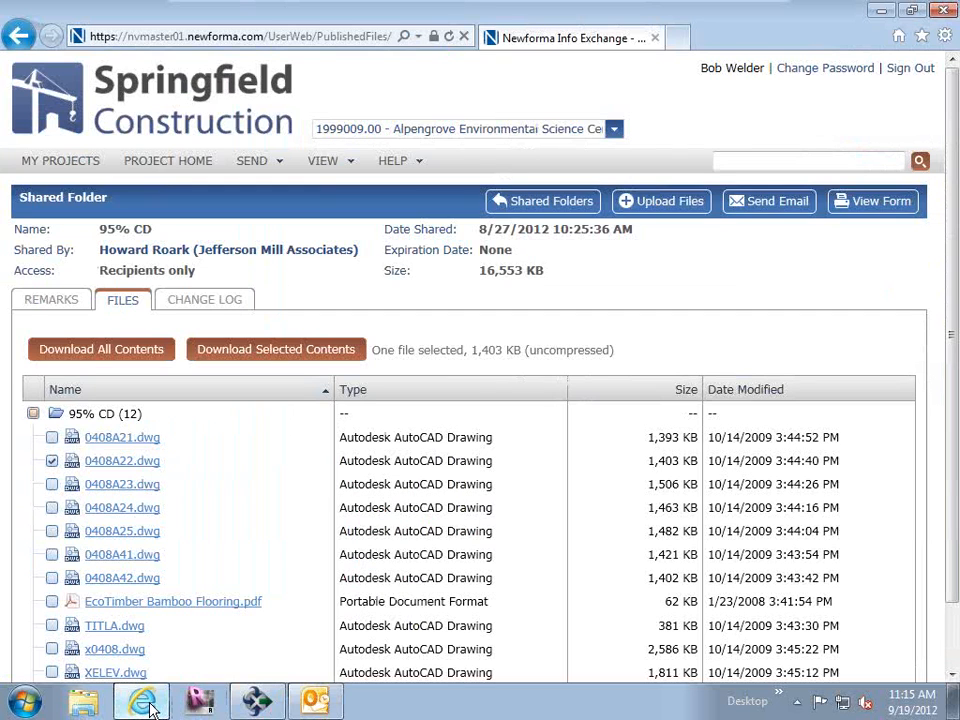
click(547, 205)
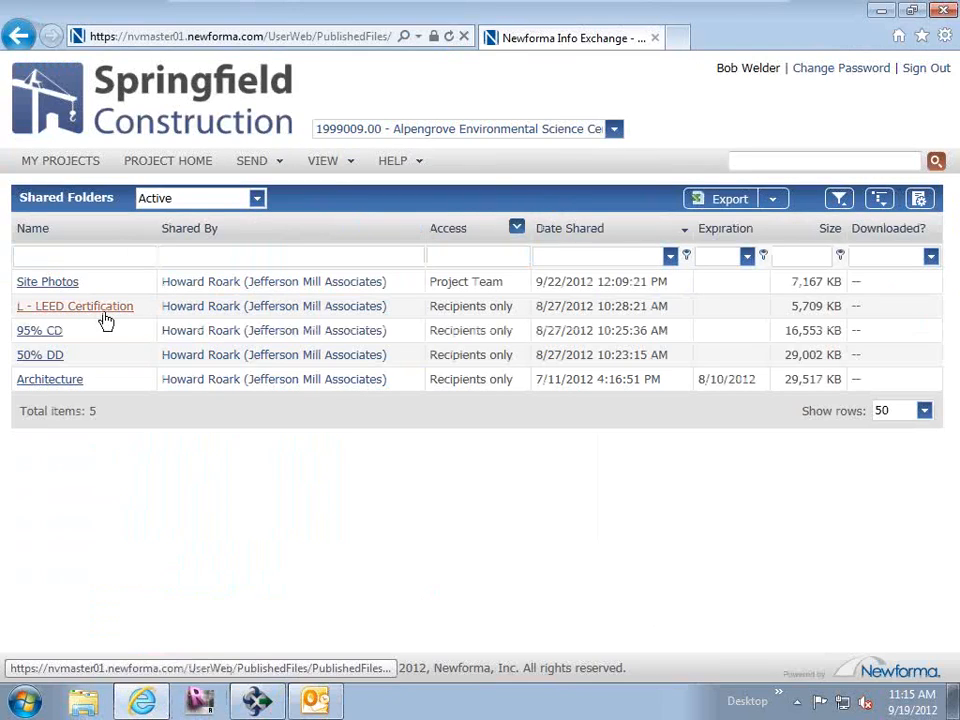
click(104, 310)
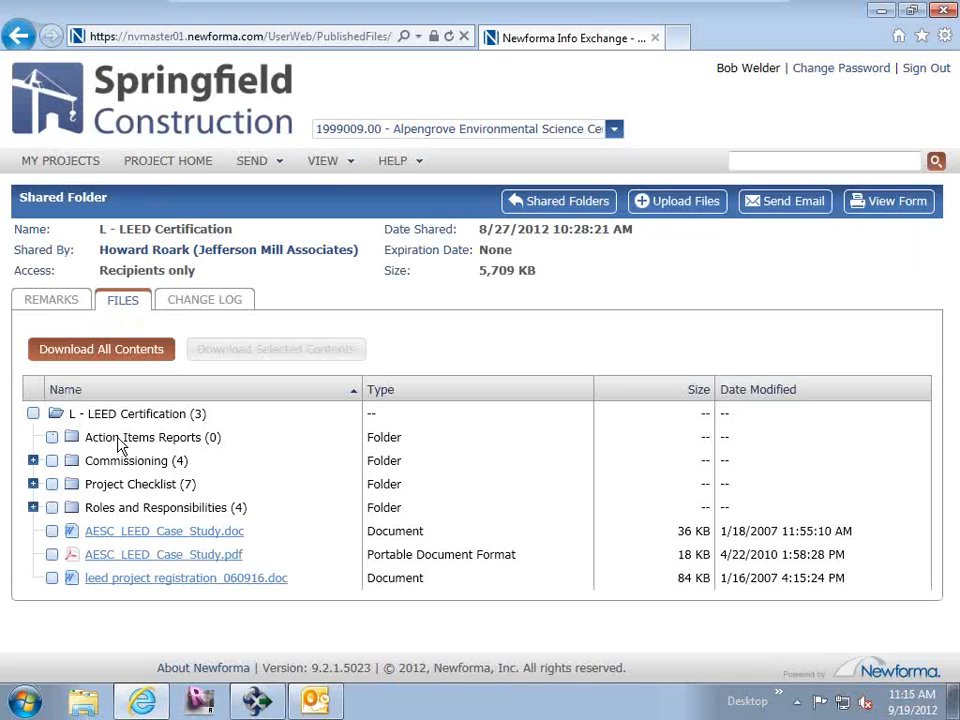
click(33, 460)
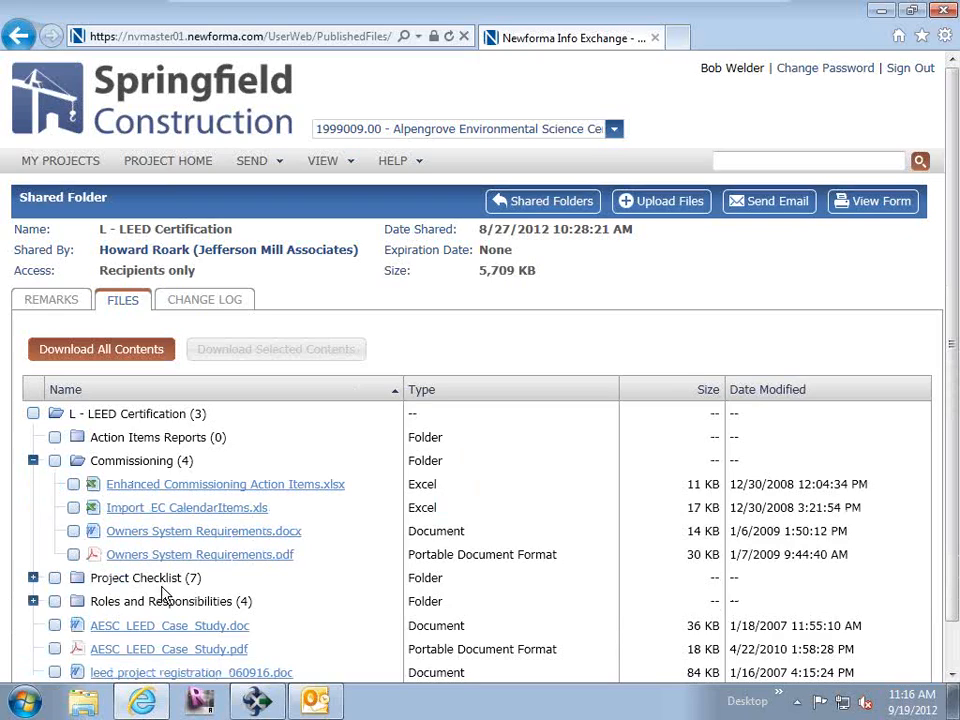
Start a file upload to the Action Items Reports subfolder of the L - LEED Certification shared folder.
click(668, 203)
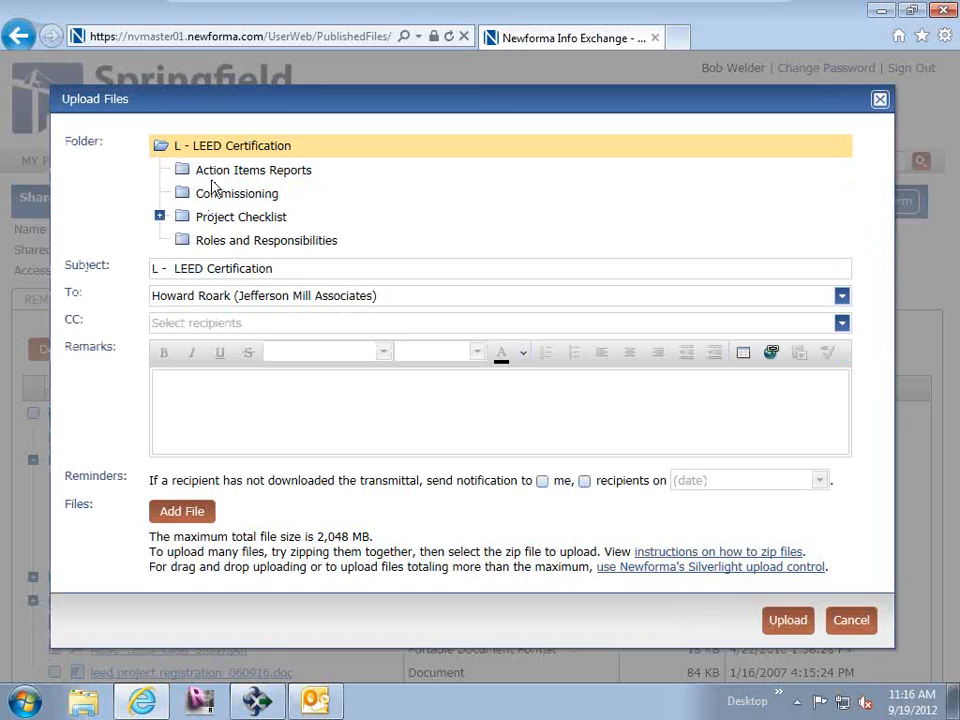
click(217, 175)
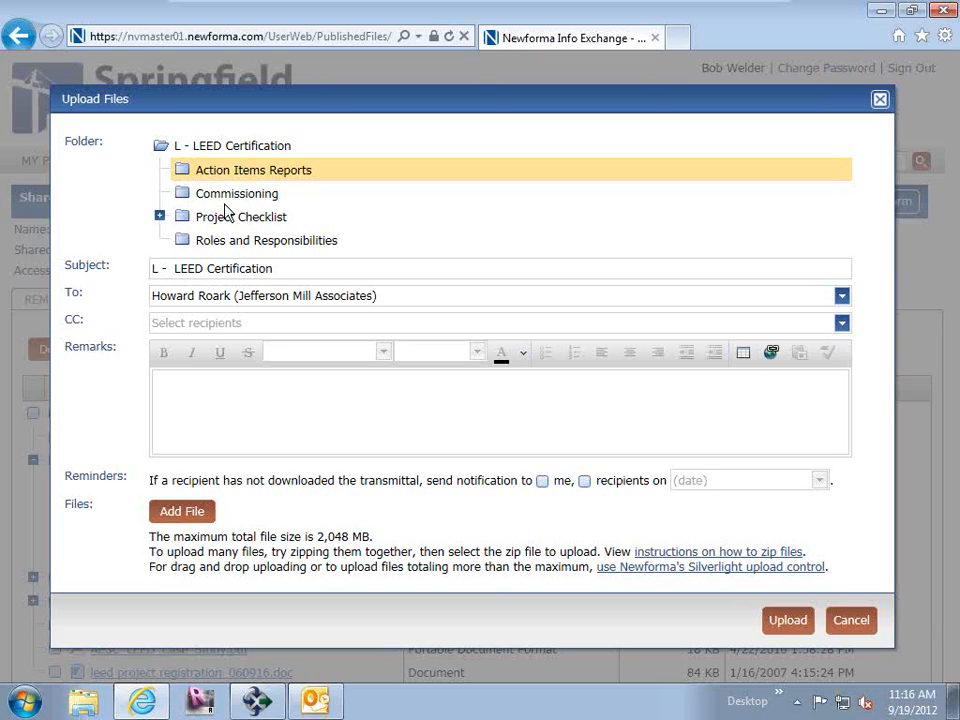
click(246, 416)
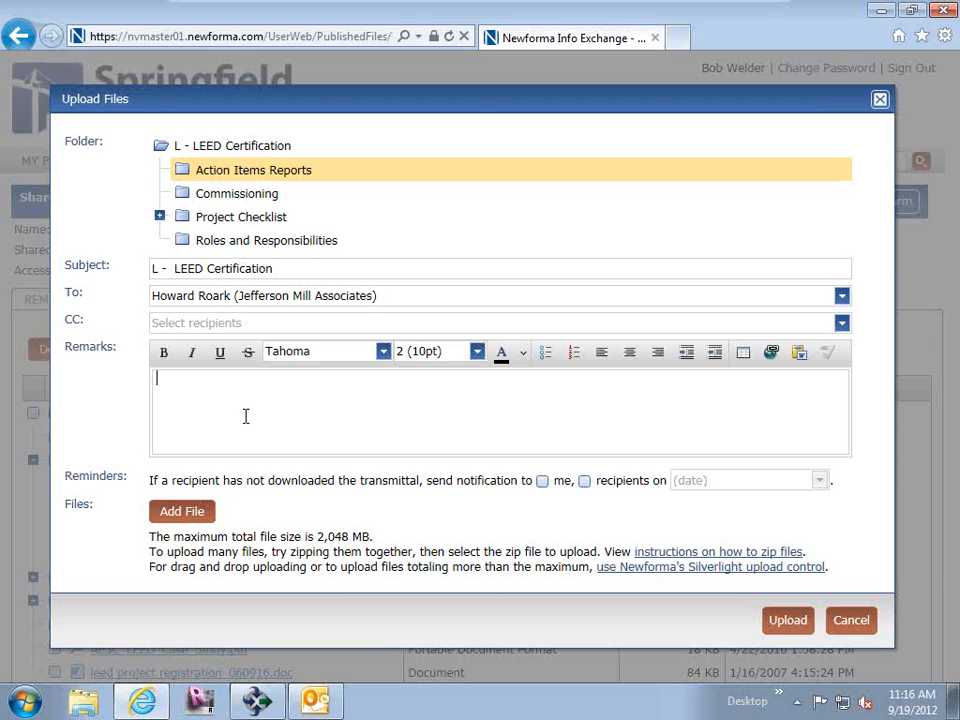
Switch to Newforma Project Center and review the recipients and remarks of the L - LEED Certification shared folder without changing them.
mouse_move(258, 705)
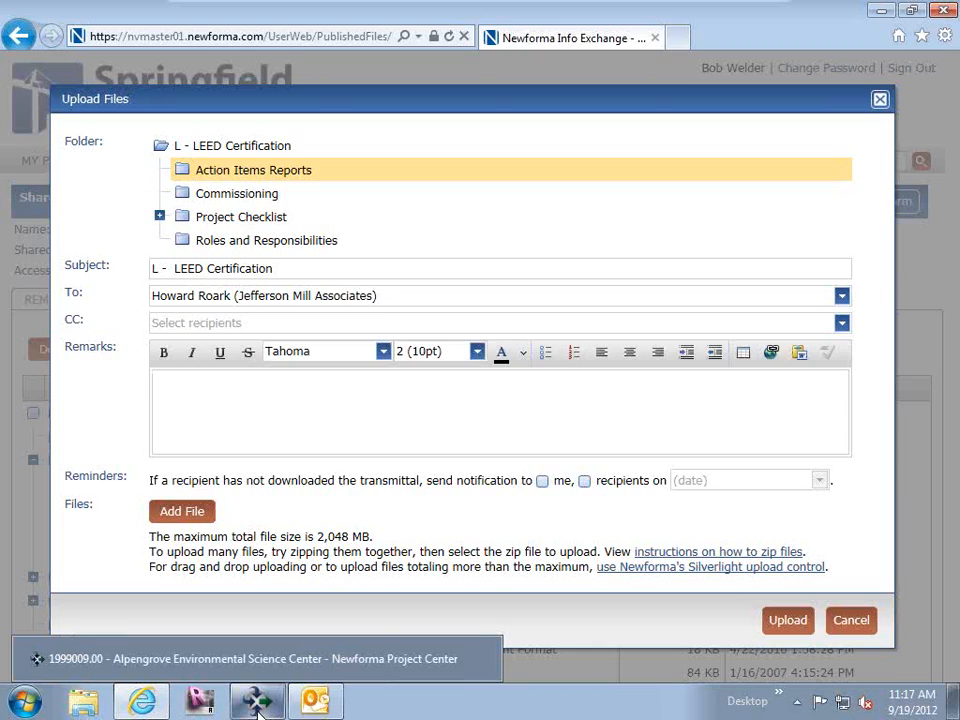
click(258, 705)
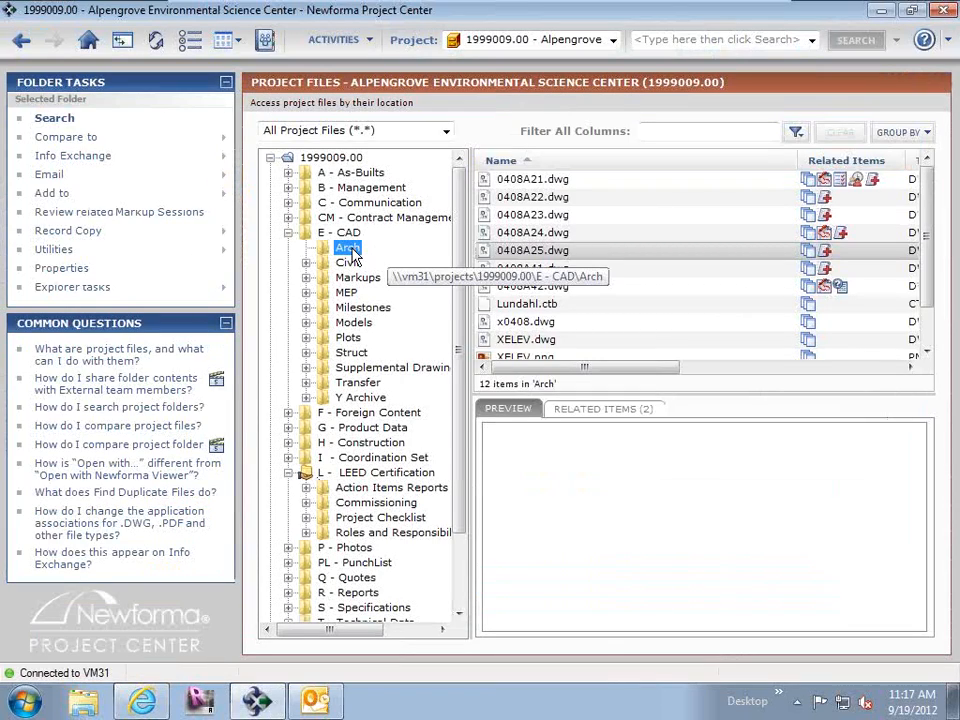
click(190, 196)
click(320, 476)
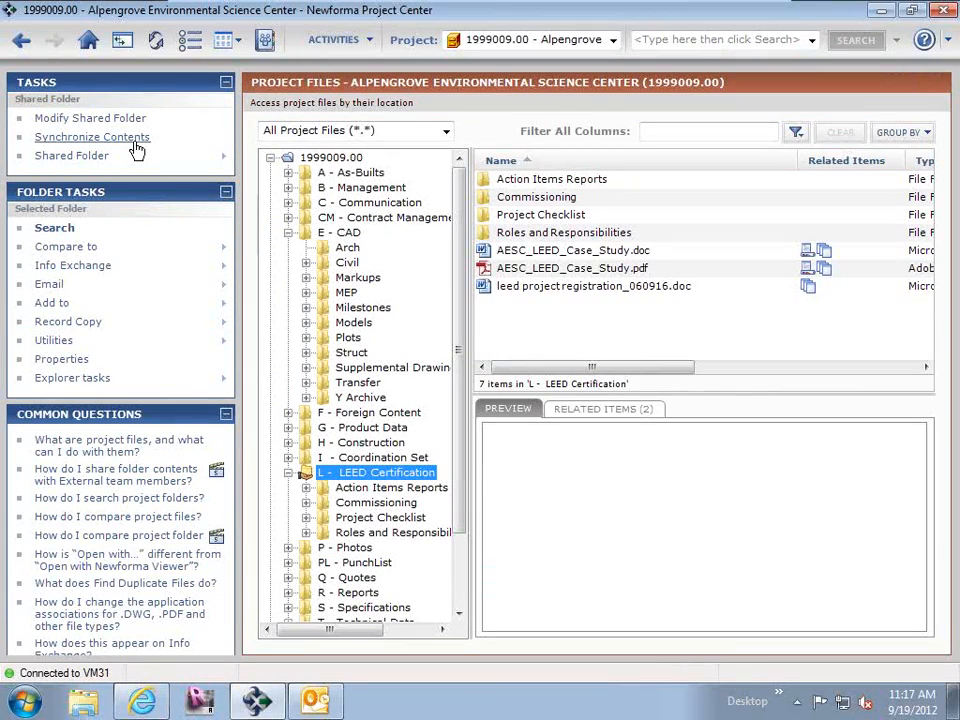
click(87, 119)
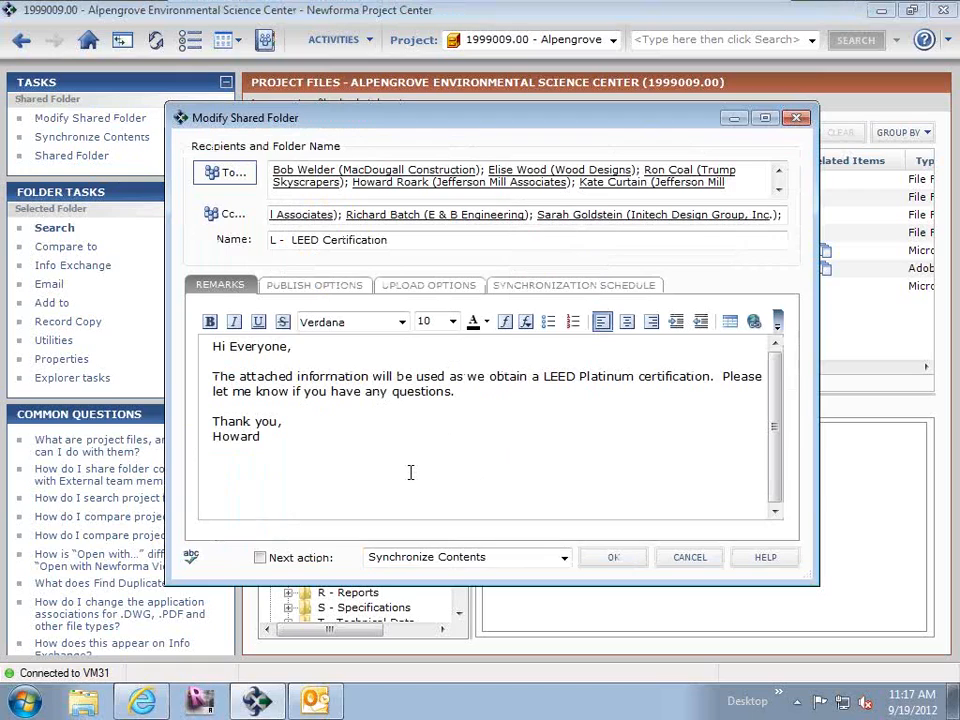
click(692, 560)
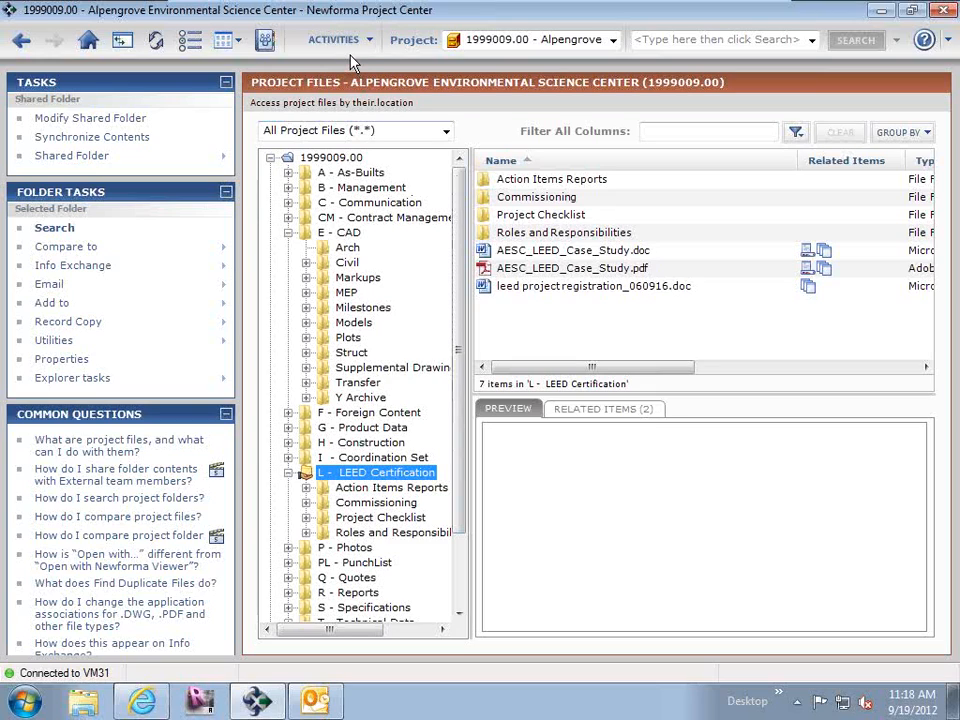
Open the project's document sets from Project Home and examine the contents of the Product Information set.
click(89, 41)
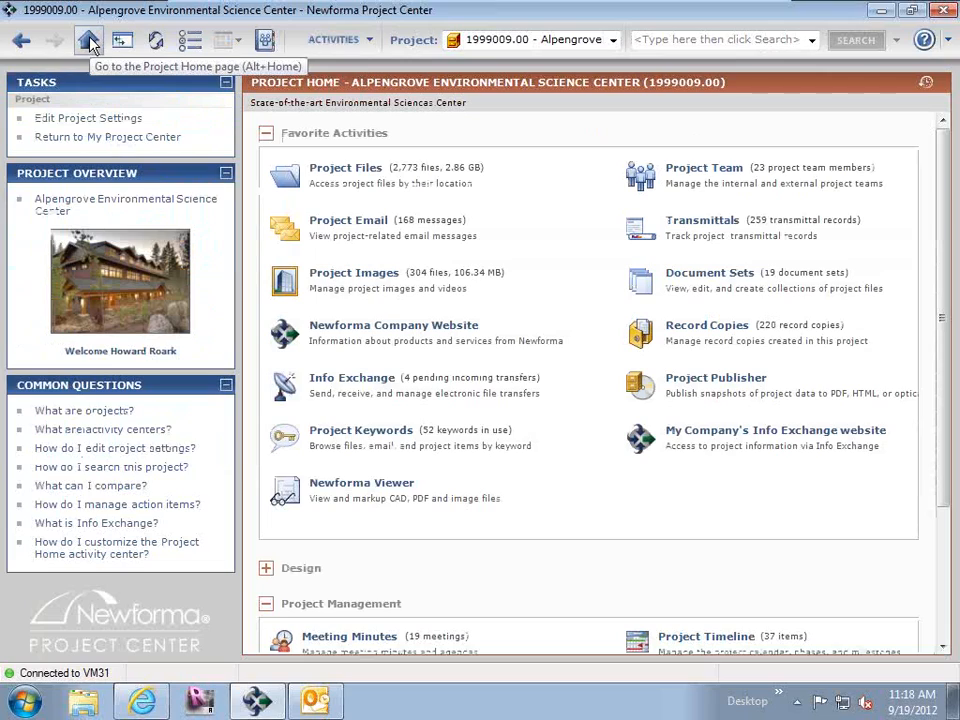
click(266, 569)
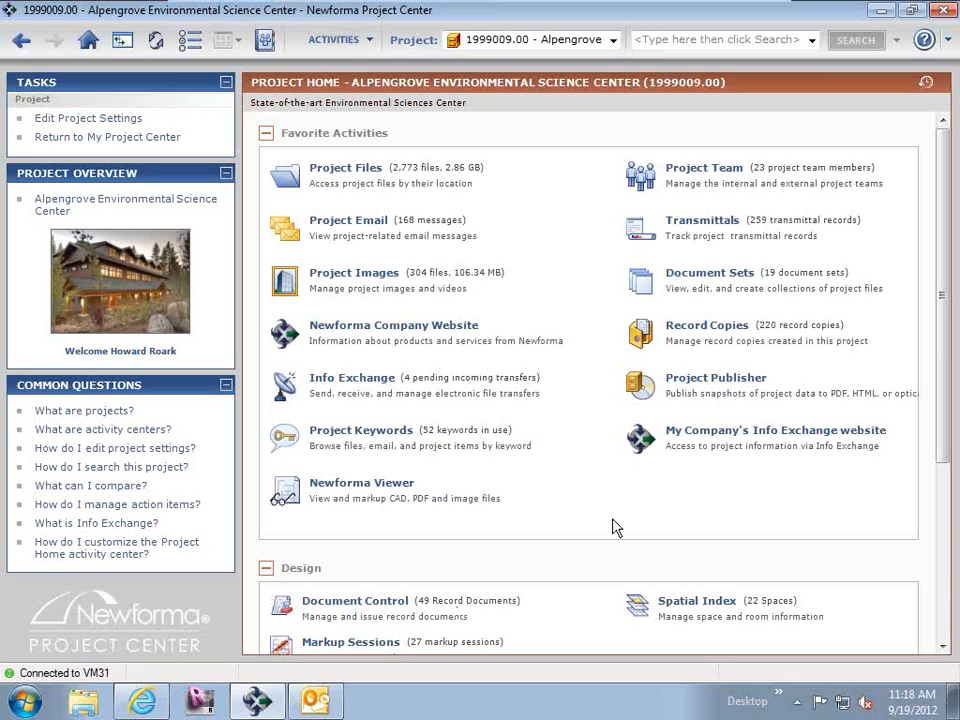
click(731, 281)
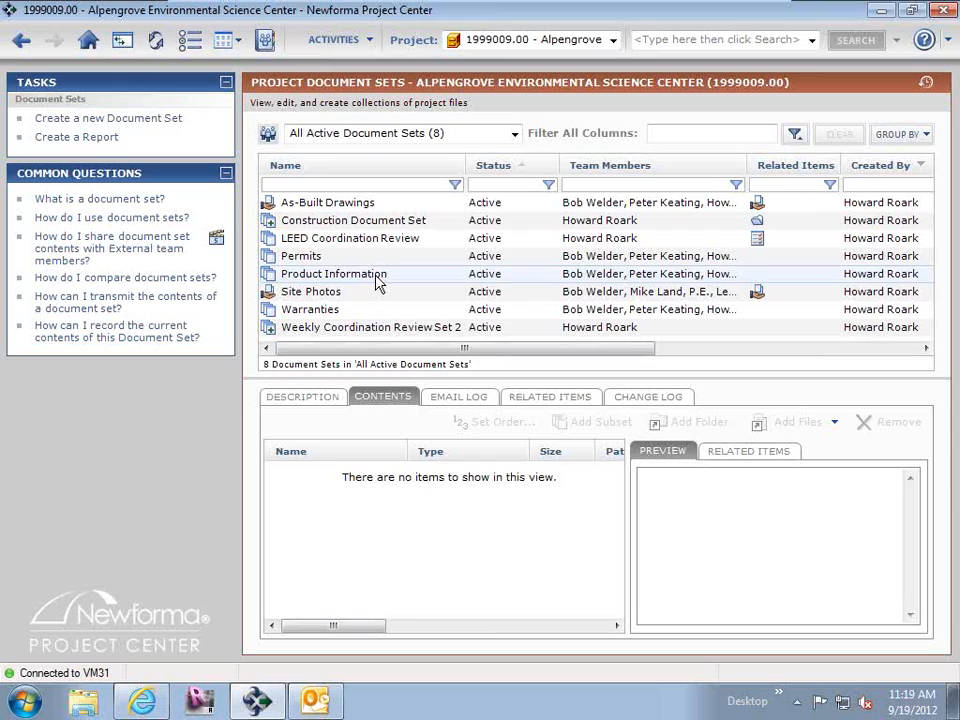
click(331, 281)
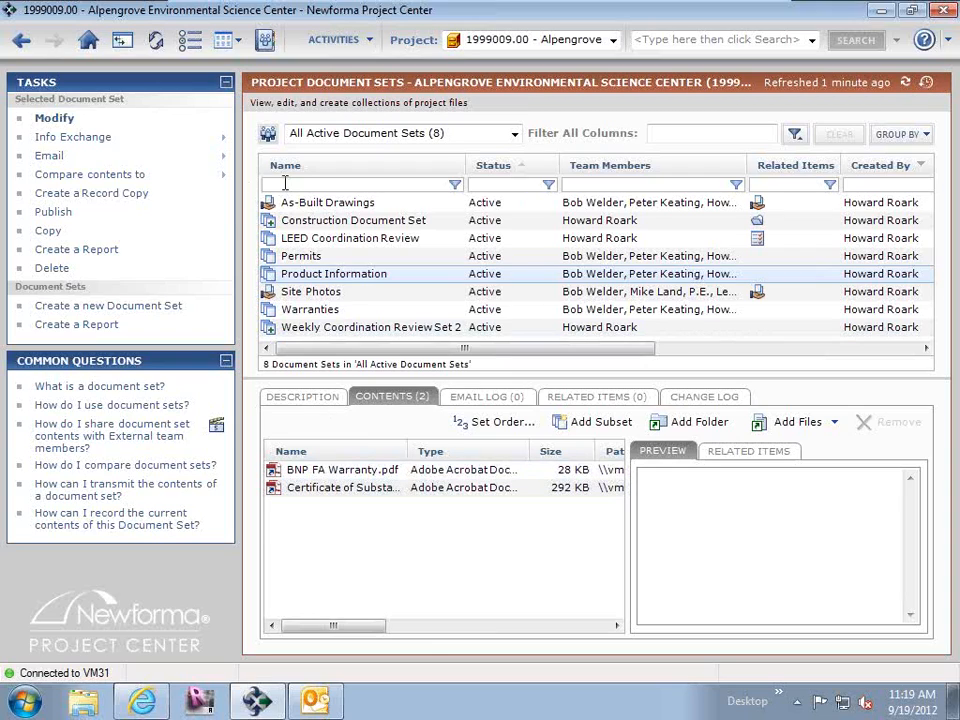
Examine the Civil subset of the Construction Document Set and return to the parent list.
click(270, 222)
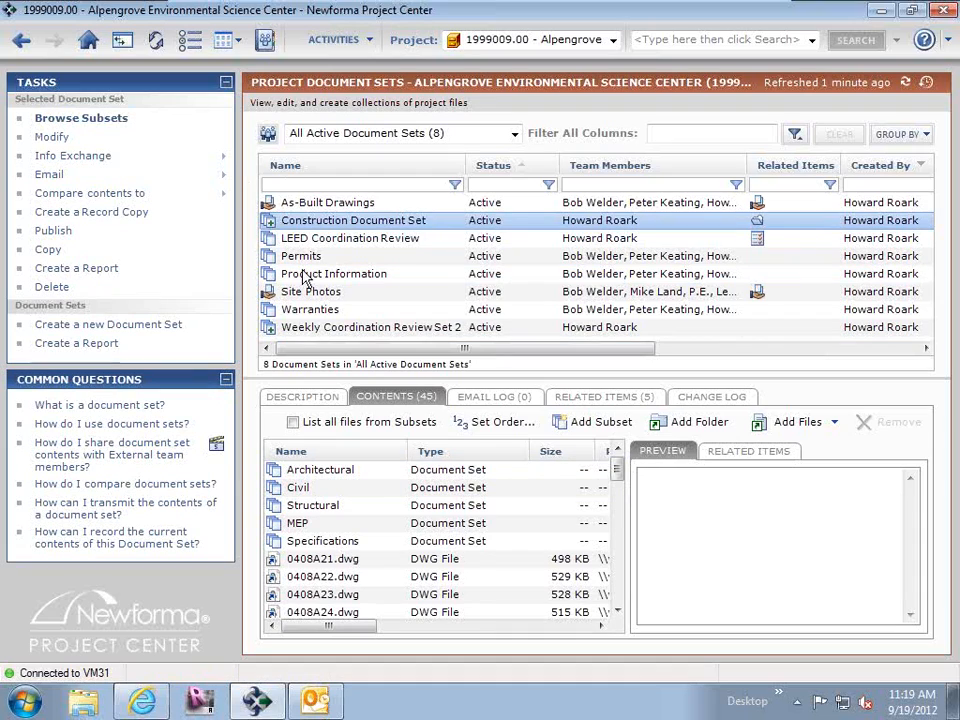
double_click(297, 488)
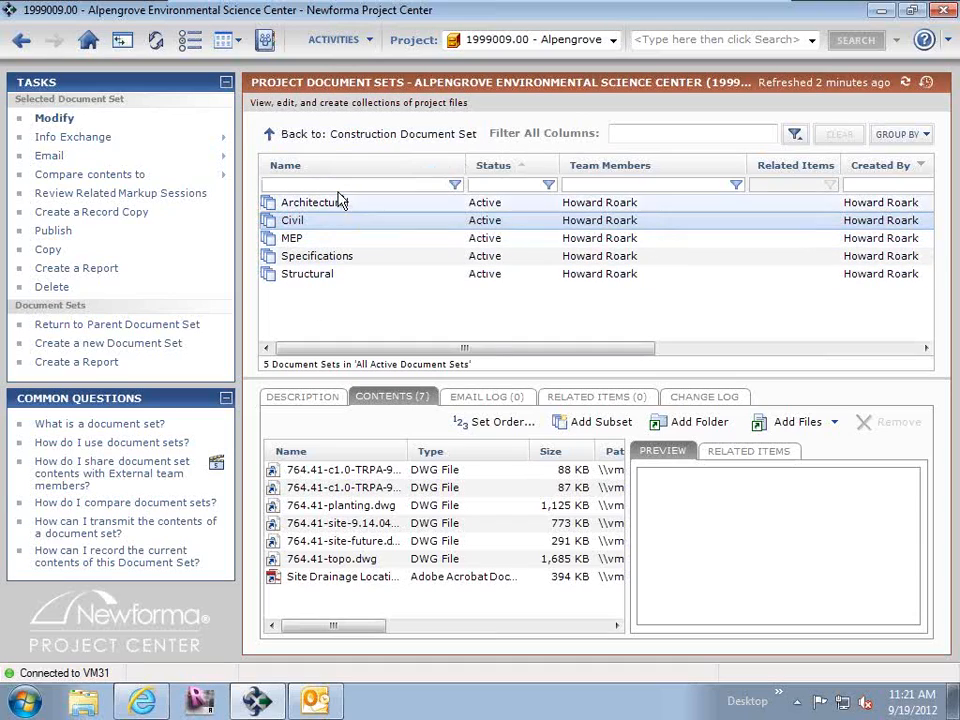
click(320, 143)
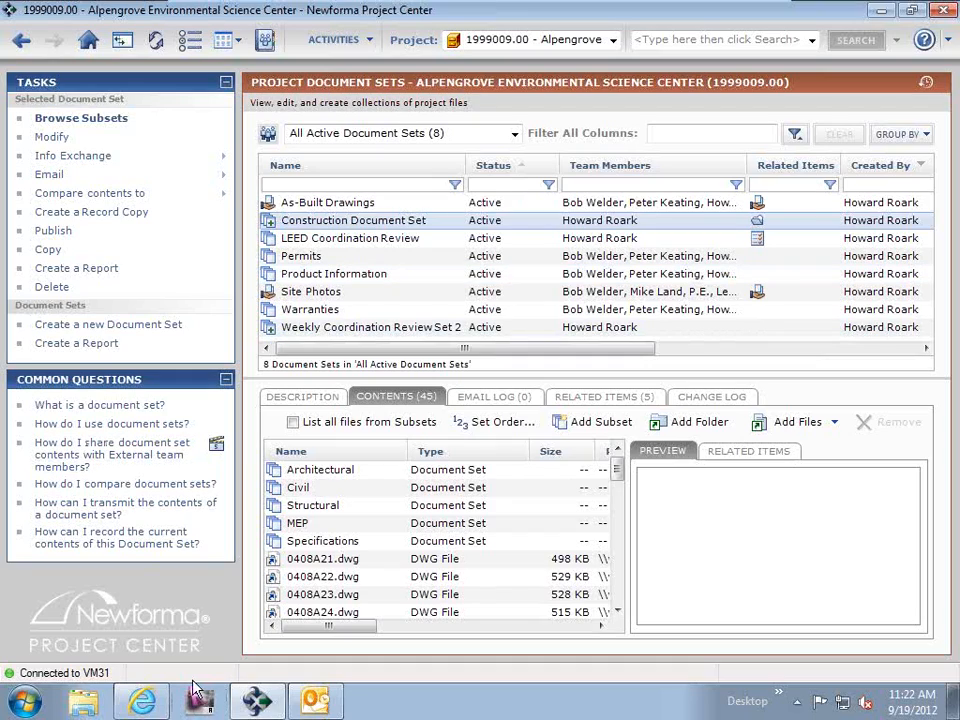
Switch to Internet Explorer, cancel the pending file upload and sign out of Info Exchange.
click(140, 703)
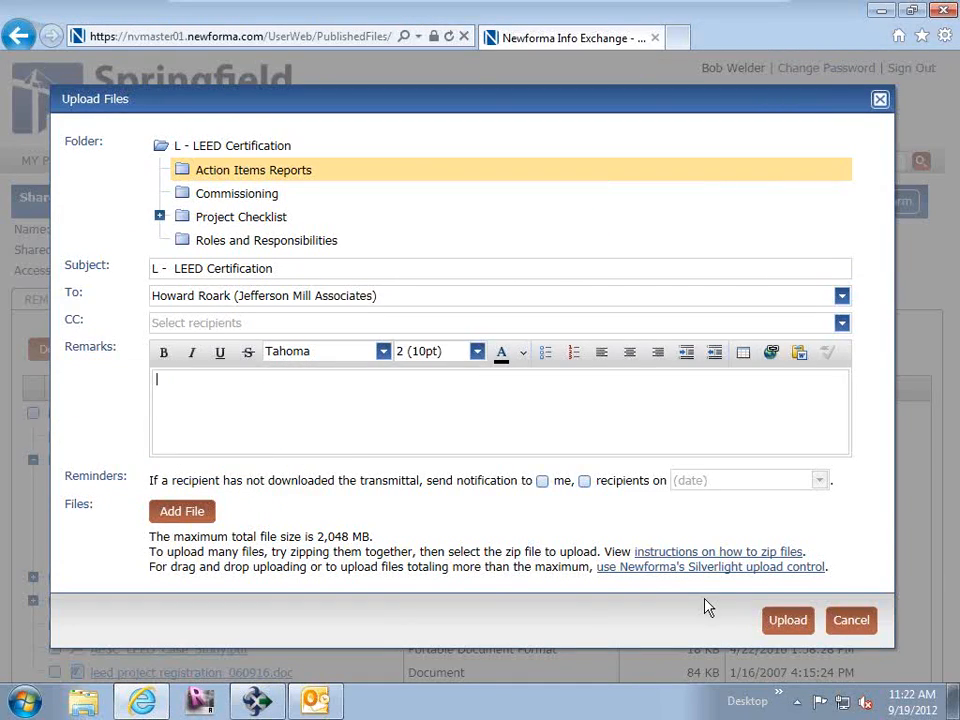
click(864, 625)
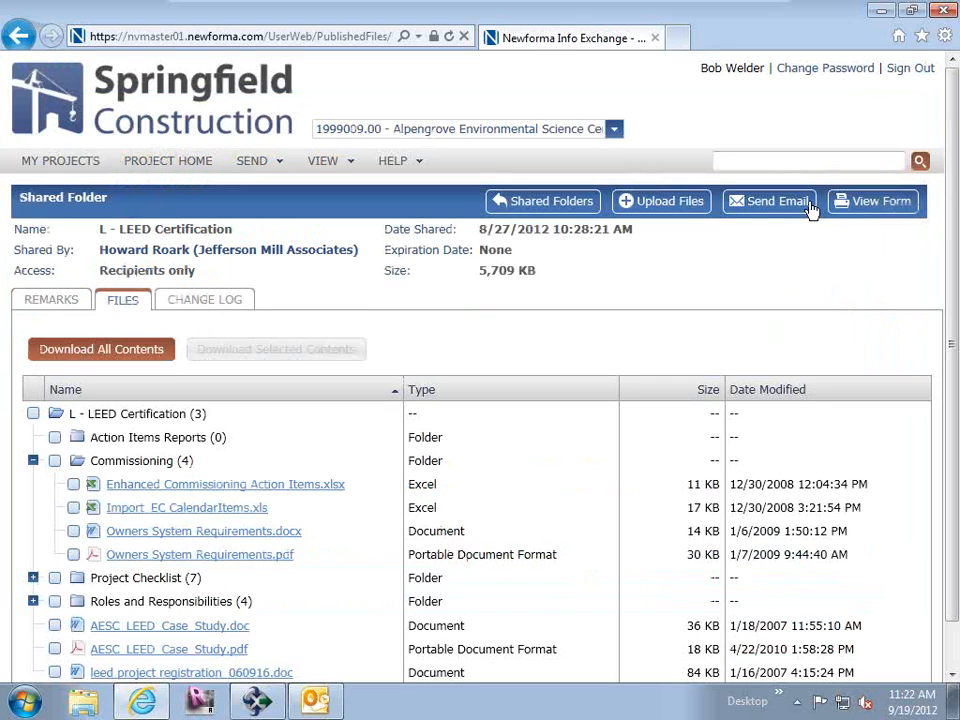
click(903, 75)
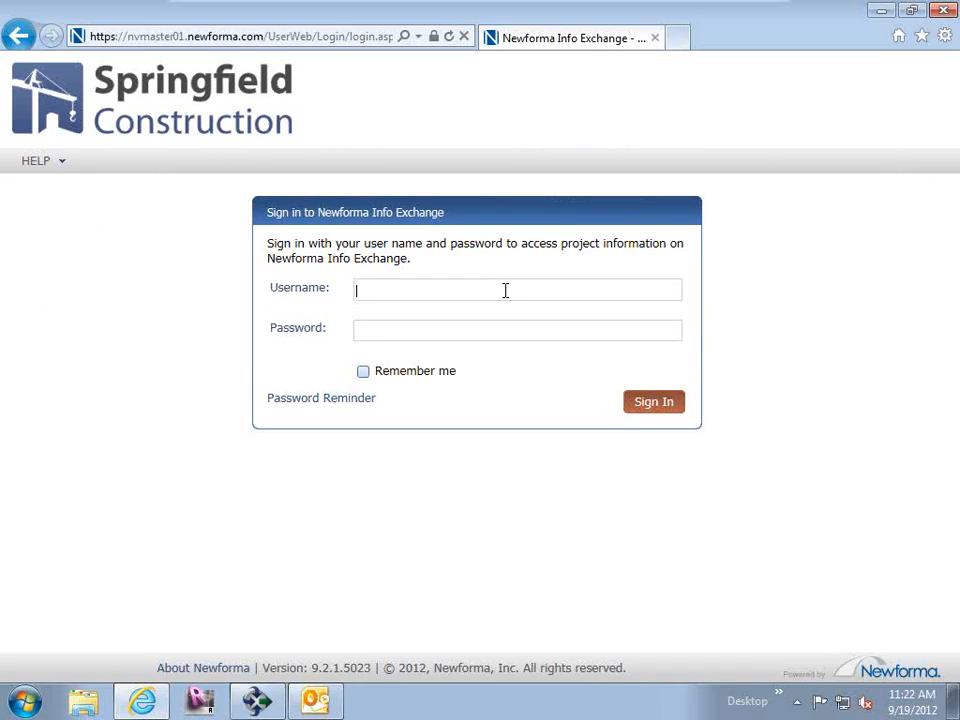
Sign in to Info Exchange with the Jefferson Mill Associates team member's username and password.
click(511, 330)
text(•••••)
key(Return)
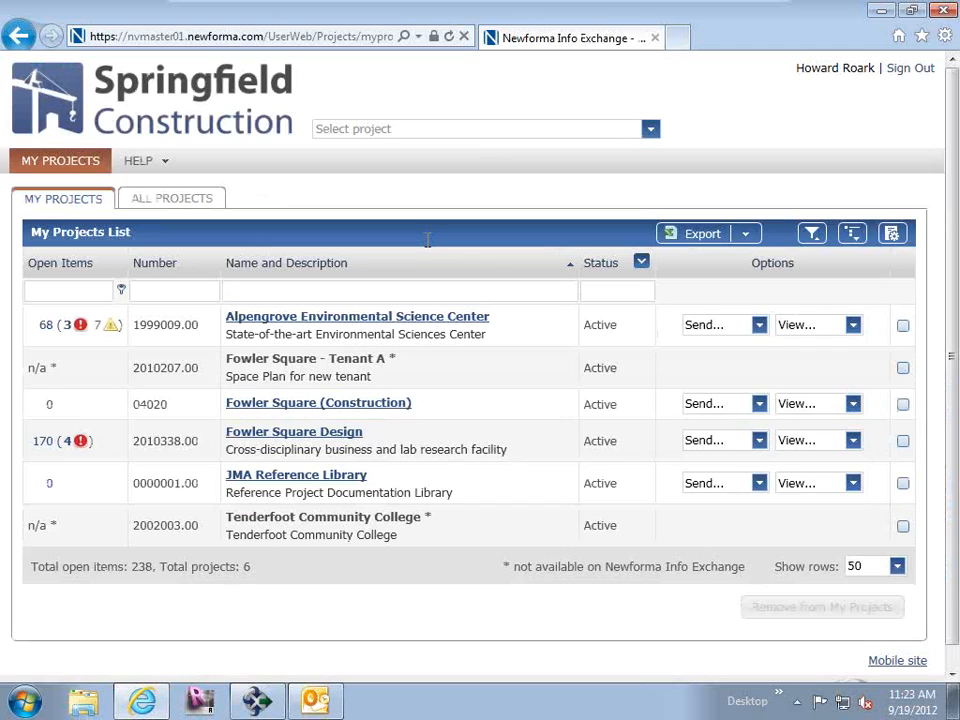
Open the Alpengrove Environmental Science Center project on Info Exchange and list its document sets.
click(260, 319)
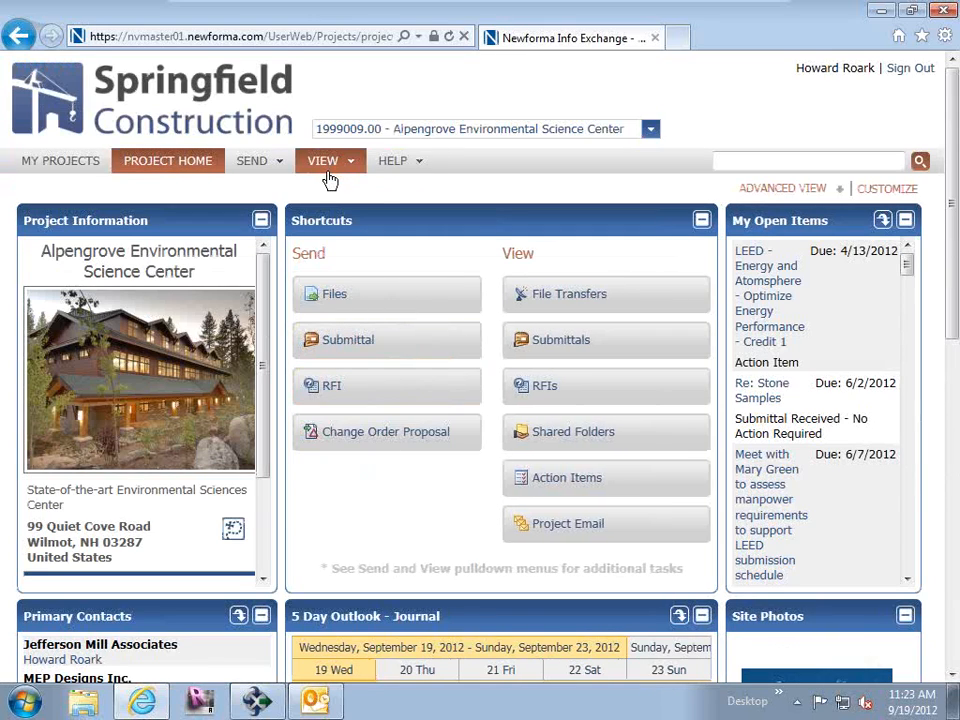
click(326, 172)
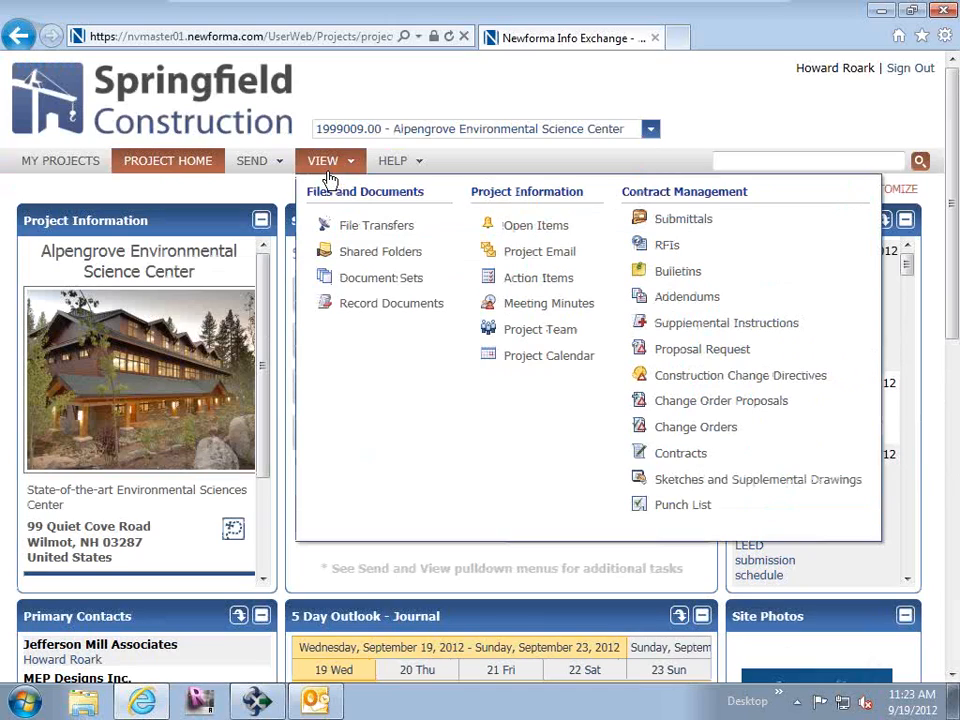
click(368, 279)
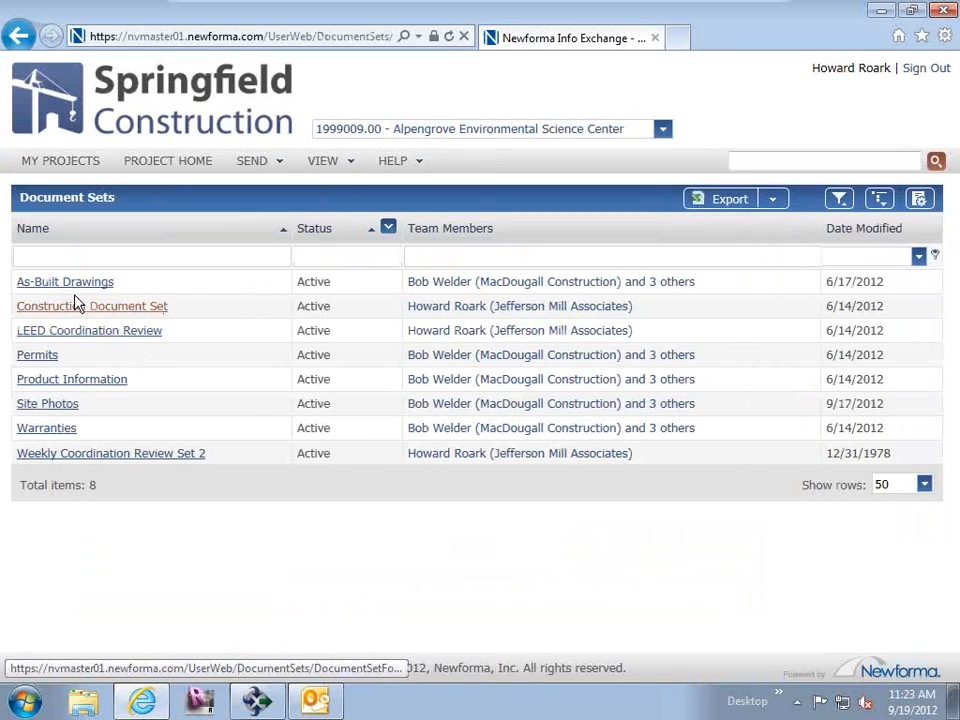
Open the As-Built Drawings document set on Info Exchange to view its files.
click(60, 284)
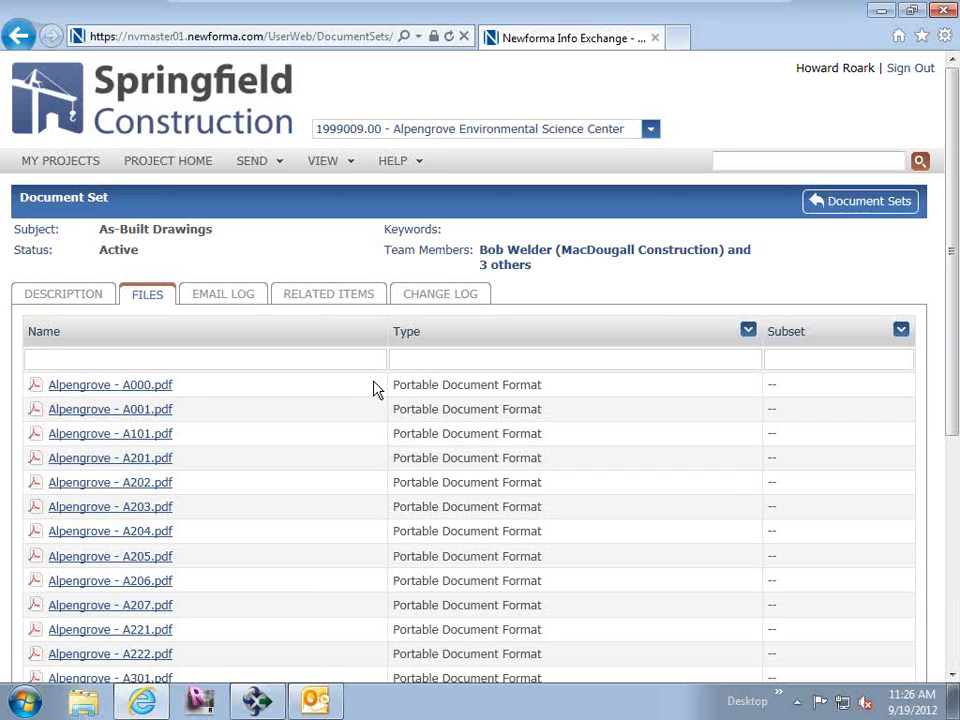
Switch to Newforma Project Center and view the form for creating a new document set without creating one.
click(257, 700)
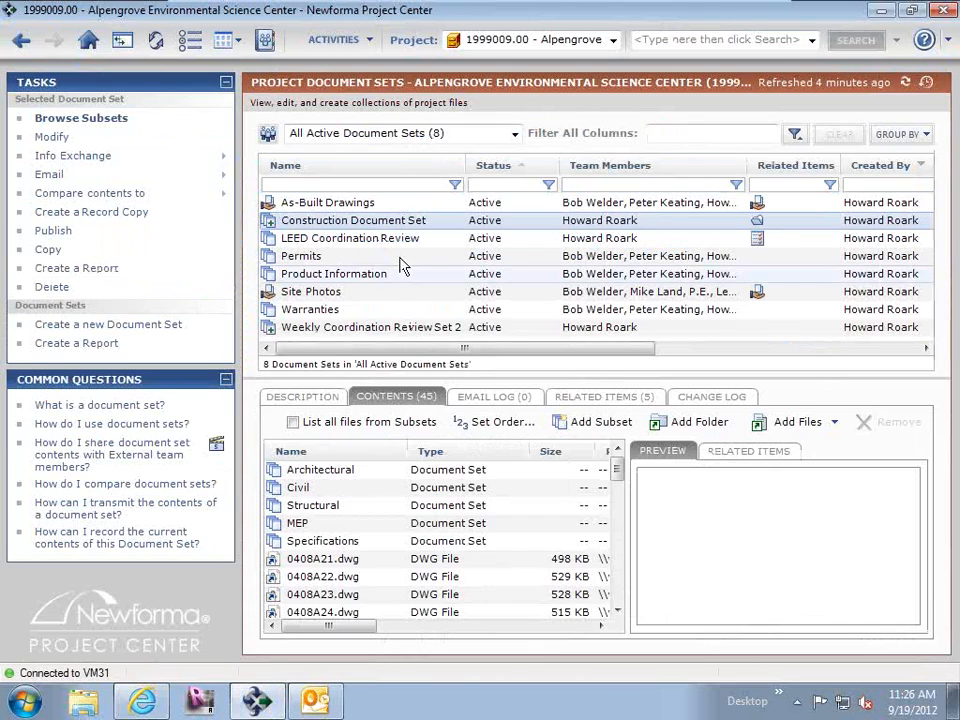
click(137, 327)
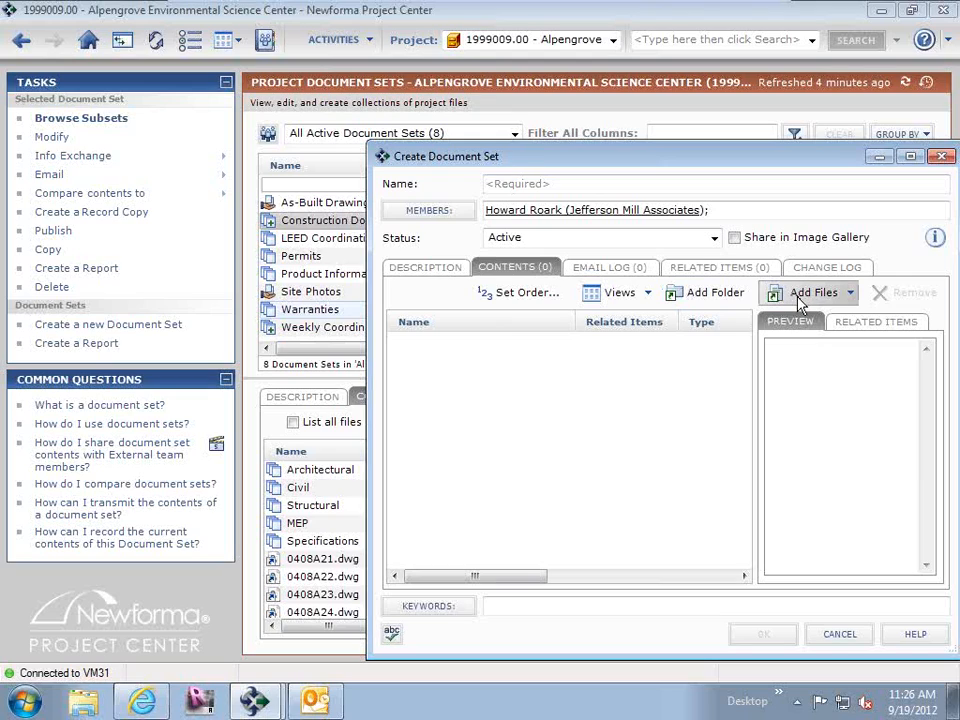
click(941, 156)
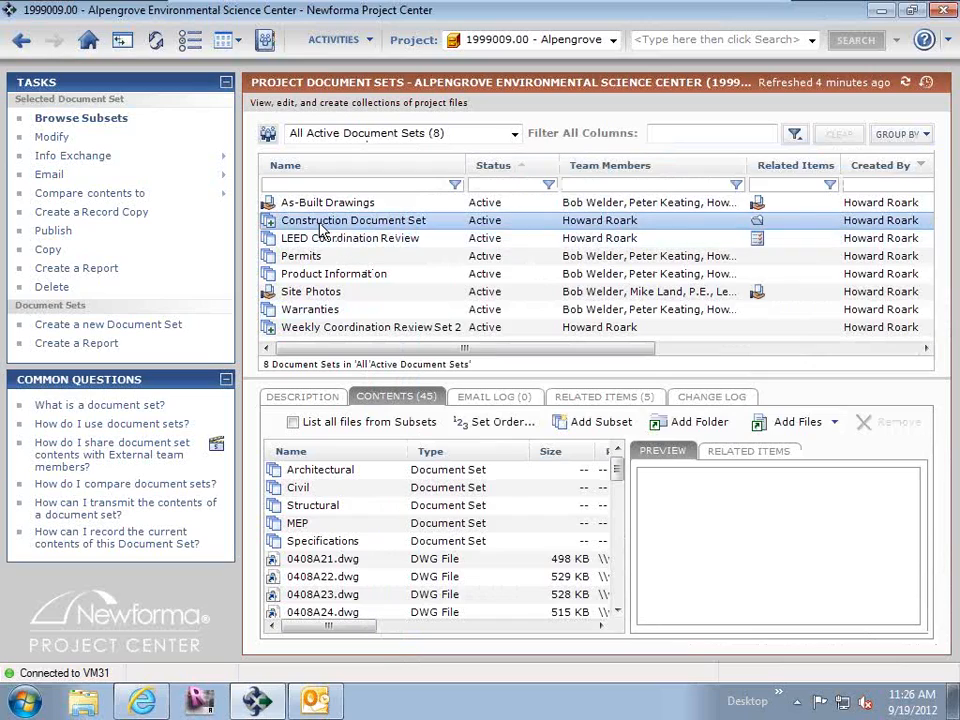
Browse the project files available for adding to the LEED Coordination Review document set without adding any, and preview 0408A24.dwg.
click(316, 247)
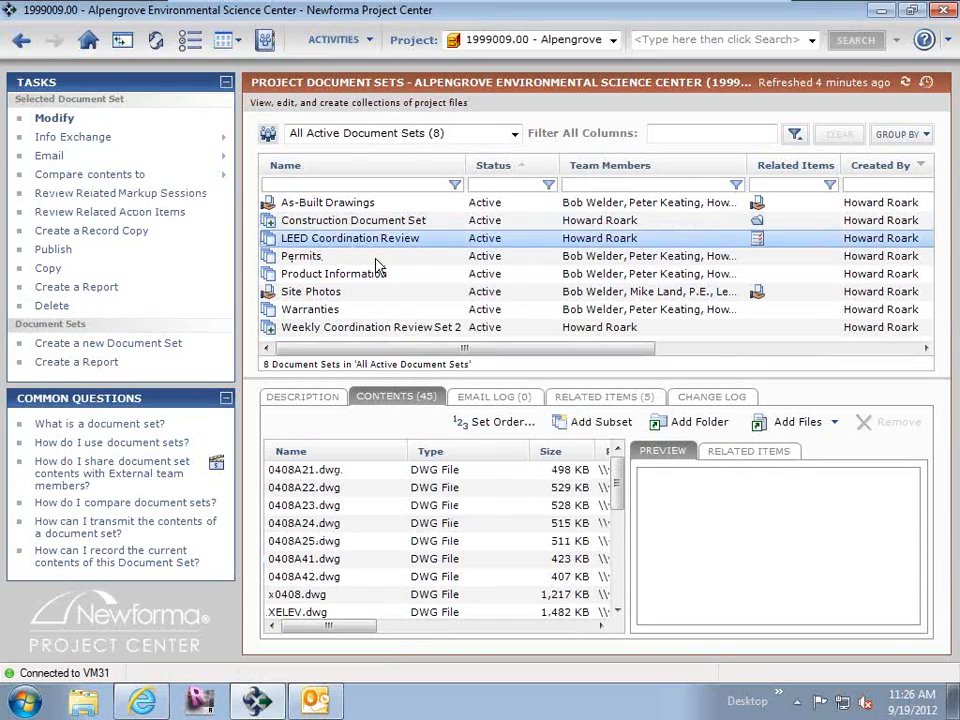
click(806, 422)
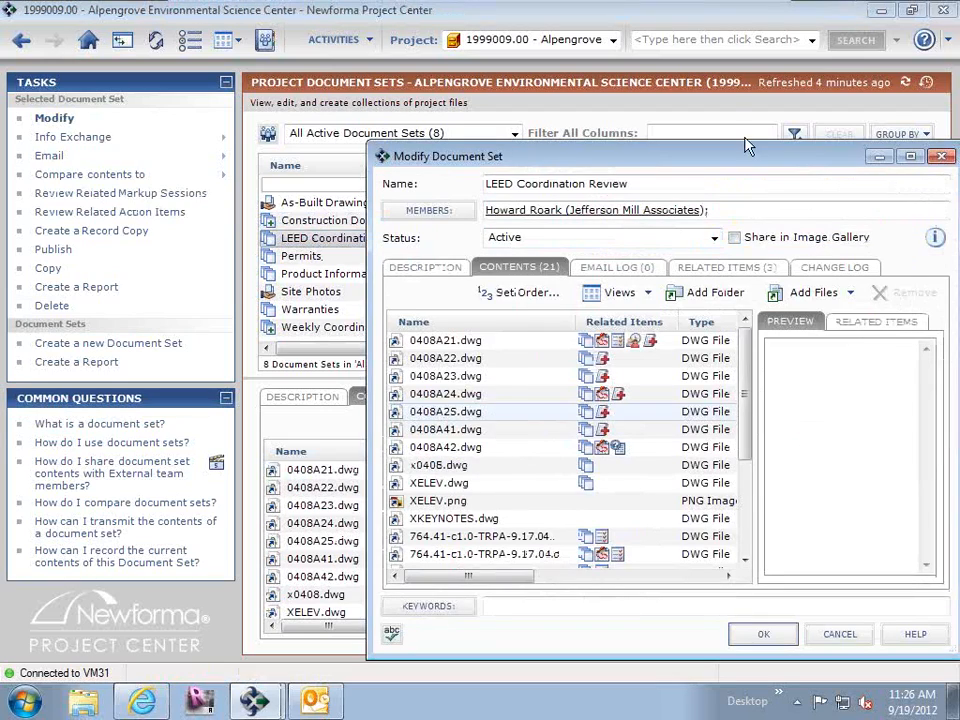
click(840, 636)
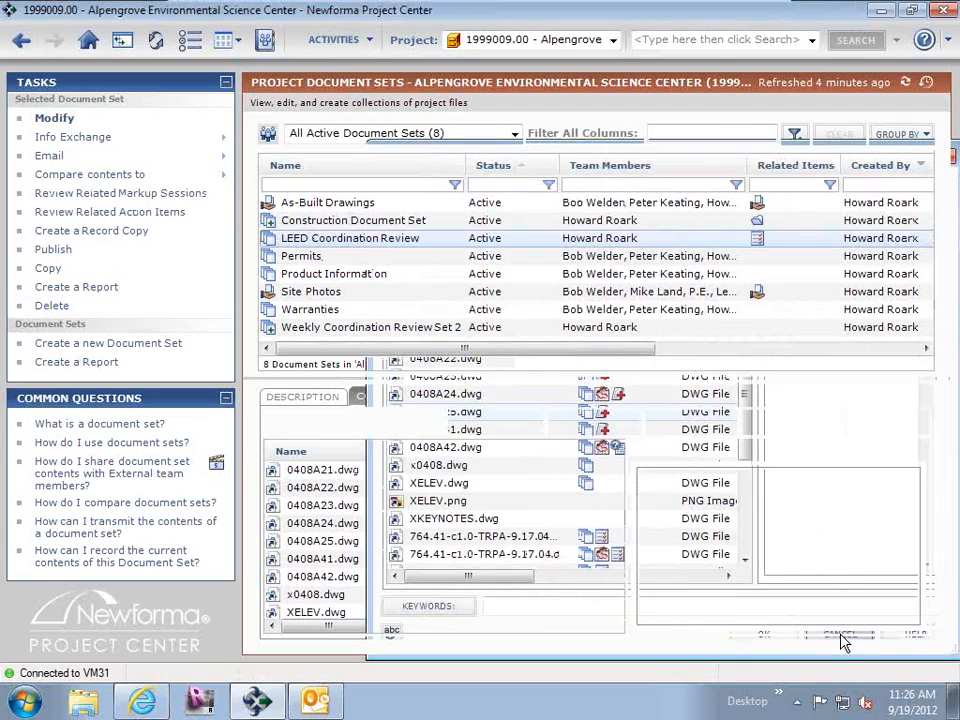
click(830, 424)
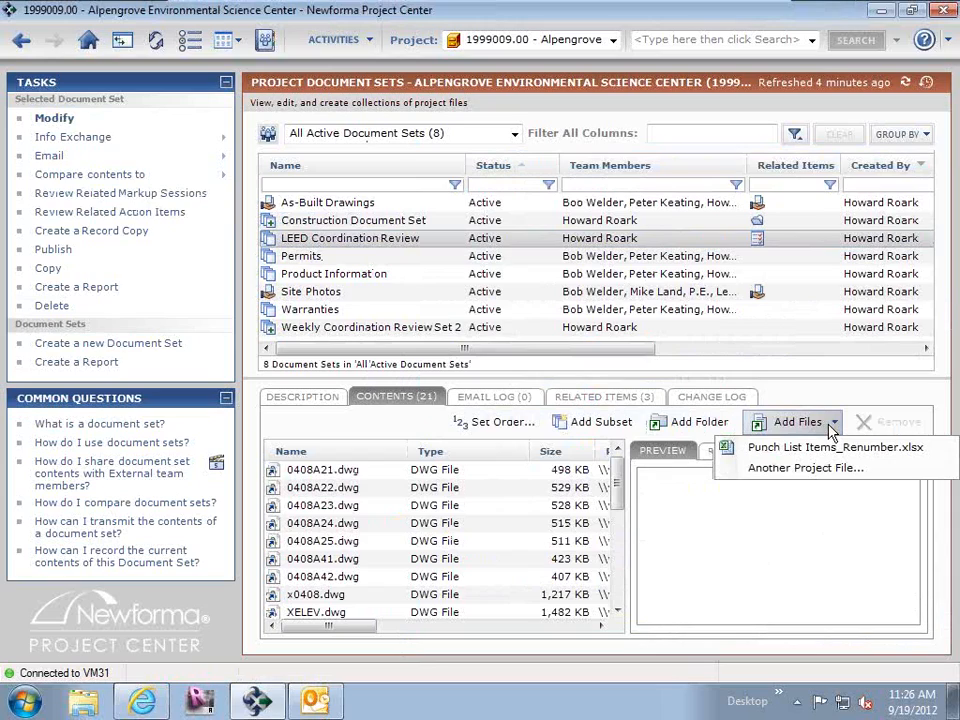
click(808, 477)
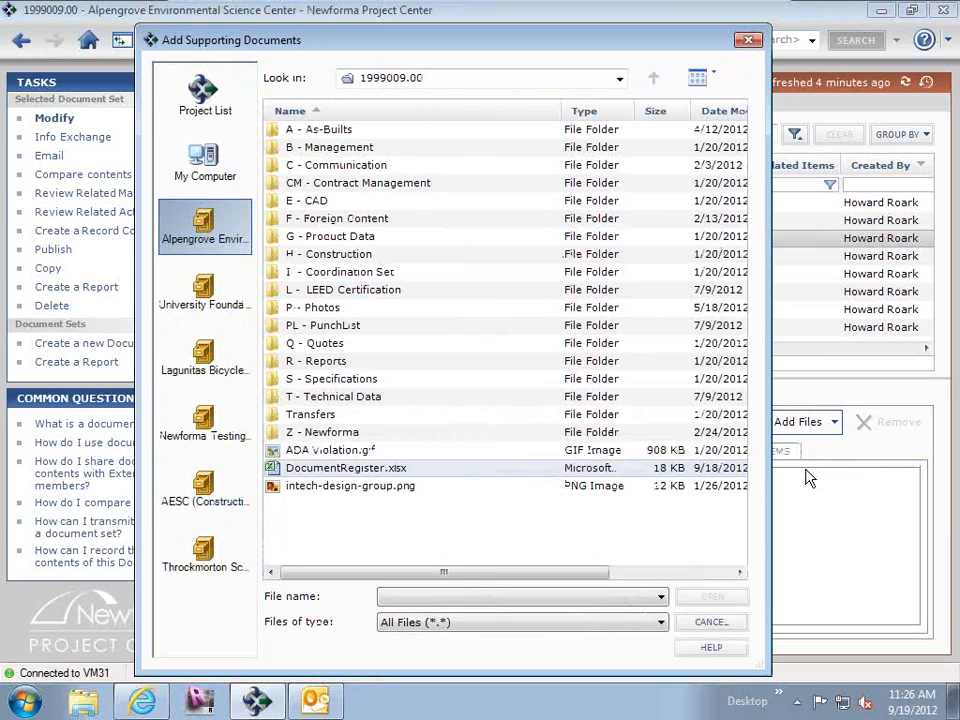
click(737, 623)
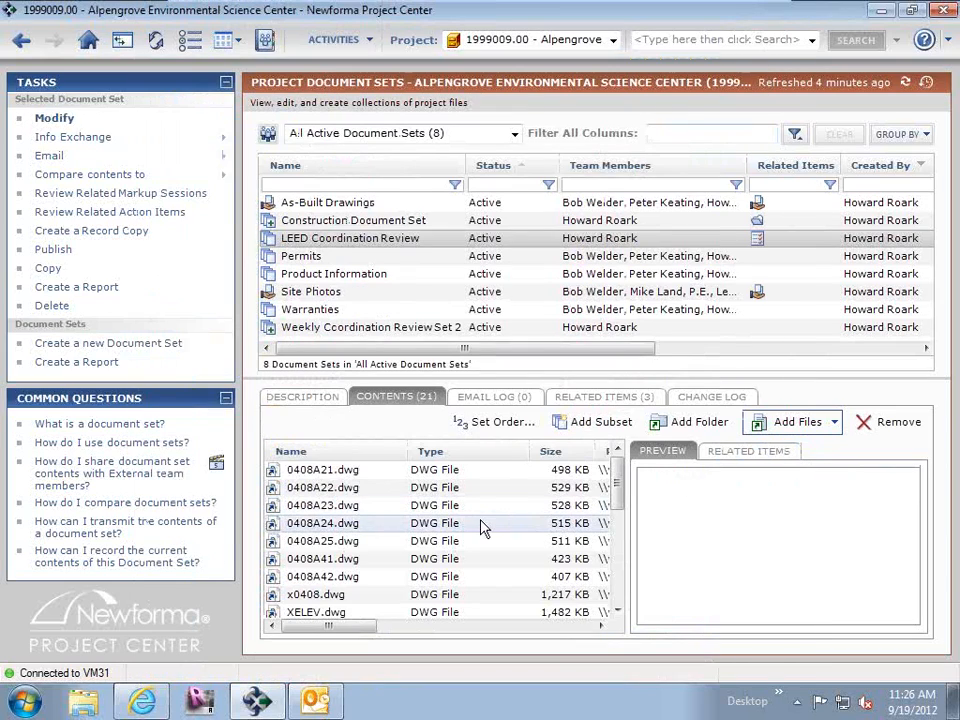
click(483, 527)
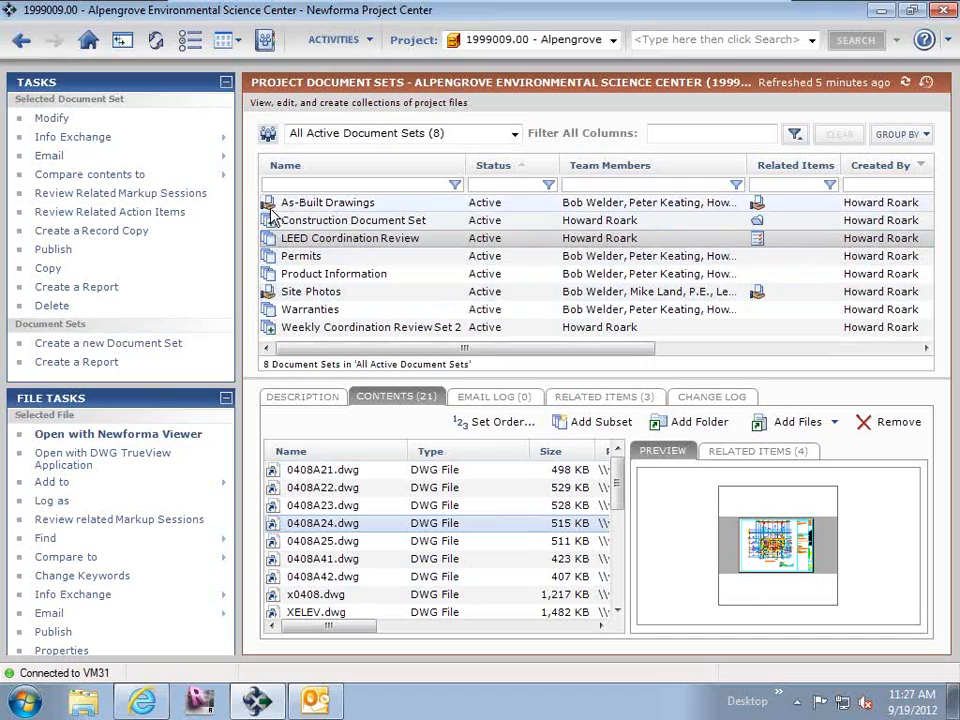
Review the upload options for an Info Exchange shared folder based on the Product Information document set, and cancel its creation.
click(314, 276)
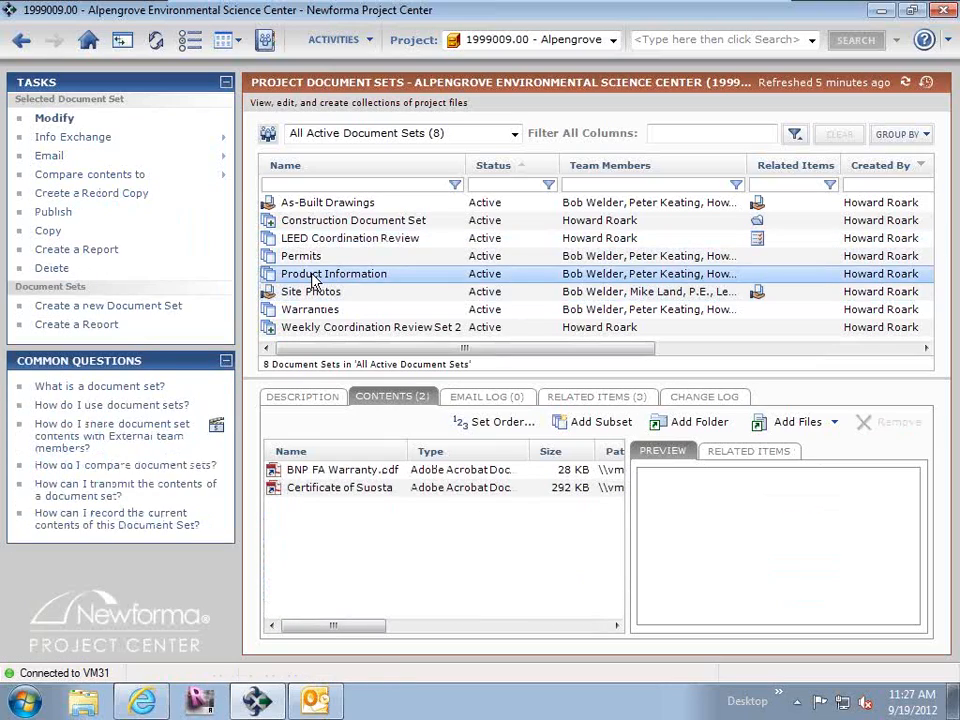
right_click(314, 279)
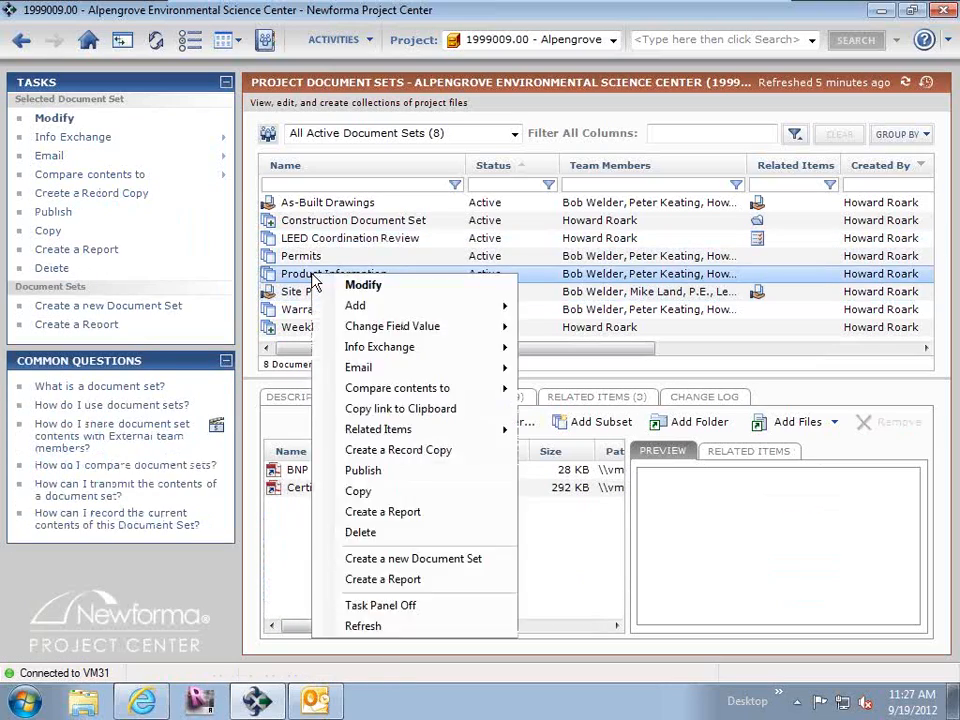
mouse_move(377, 348)
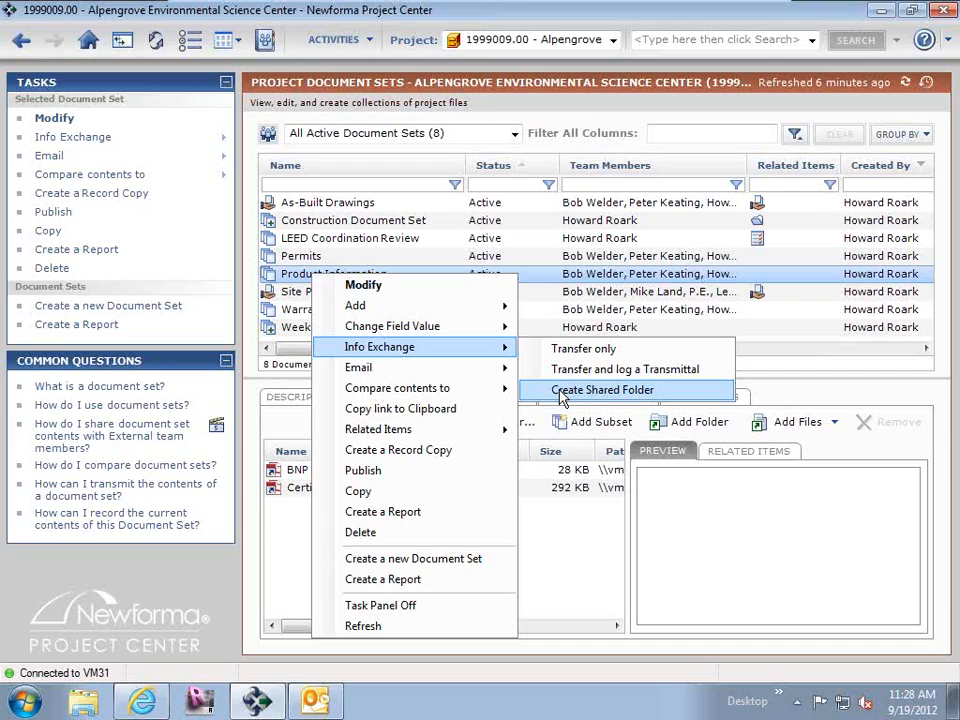
click(561, 392)
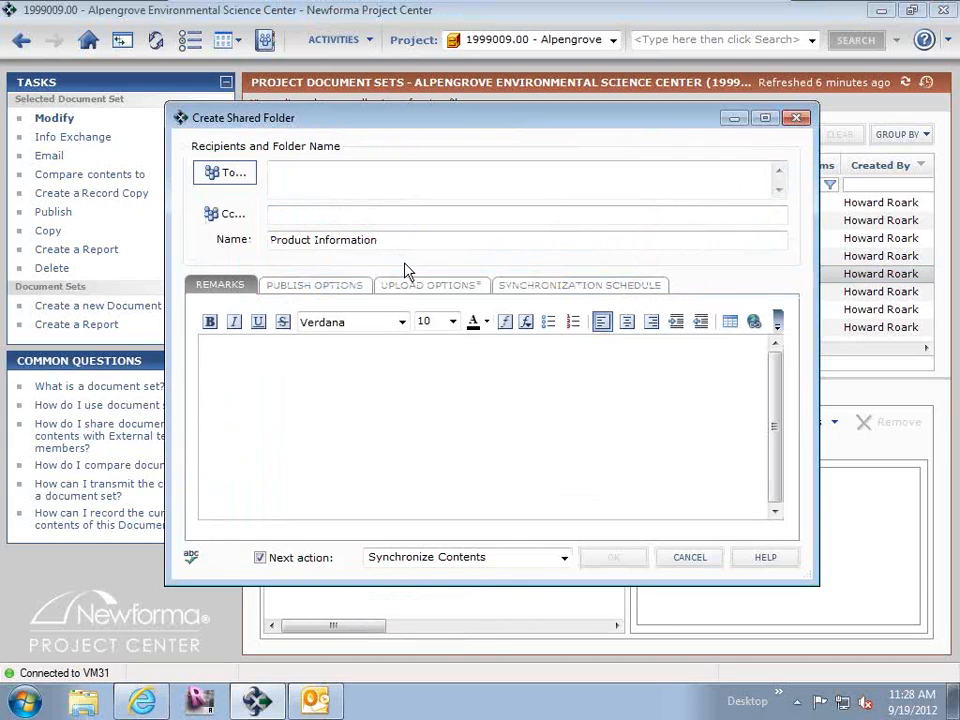
click(426, 285)
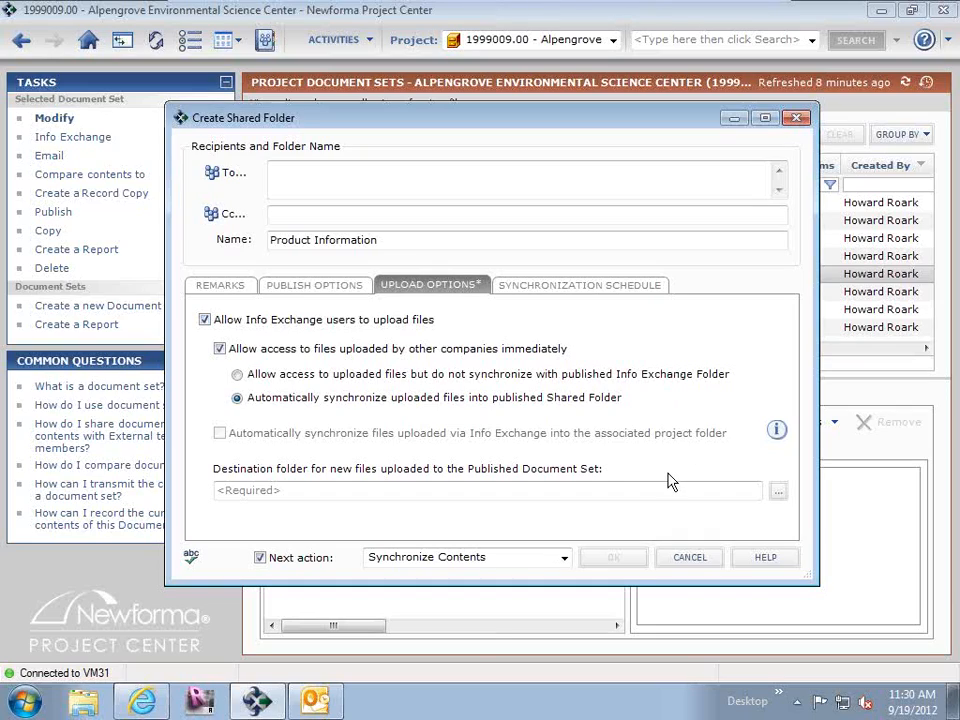
click(689, 558)
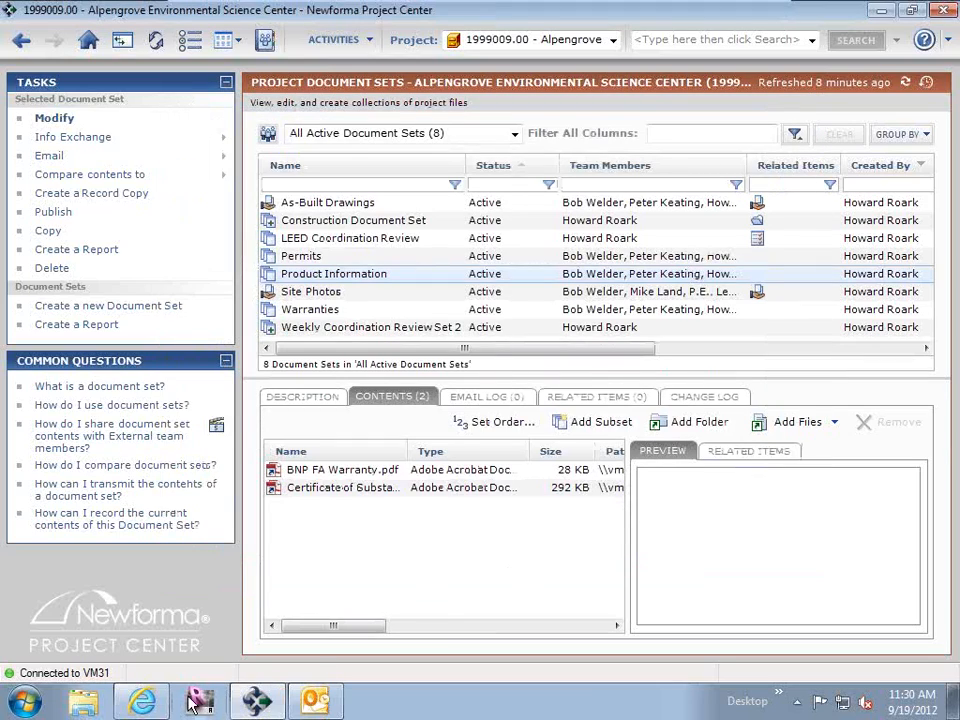
Switch to Internet Explorer, list the project's shared folders and open the As-Built Drawings folder.
click(142, 700)
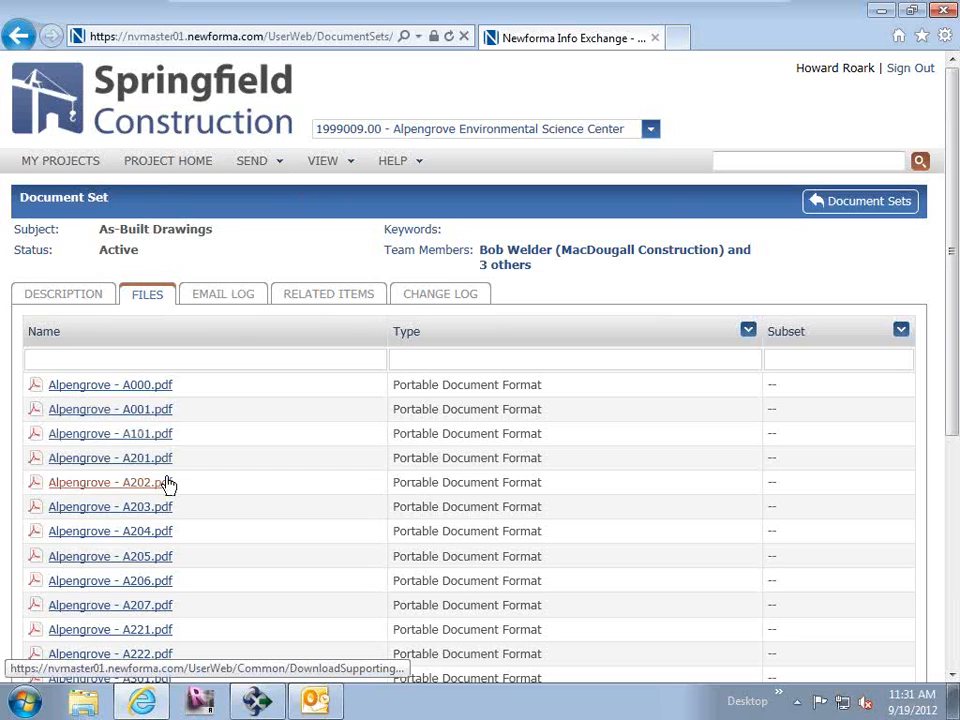
click(350, 170)
click(379, 254)
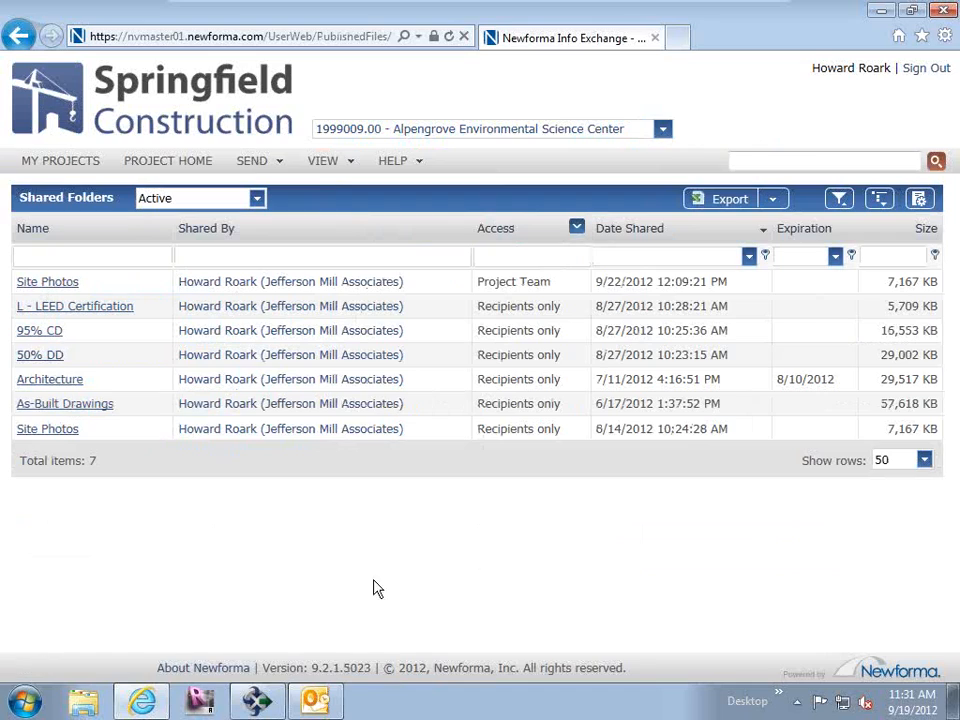
click(258, 701)
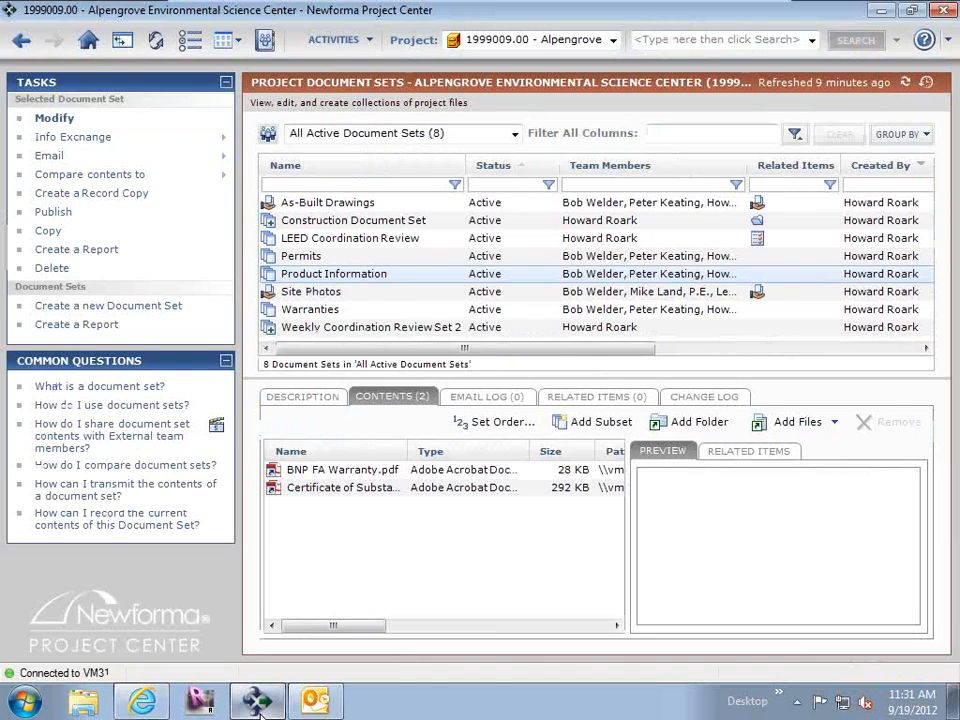
click(258, 701)
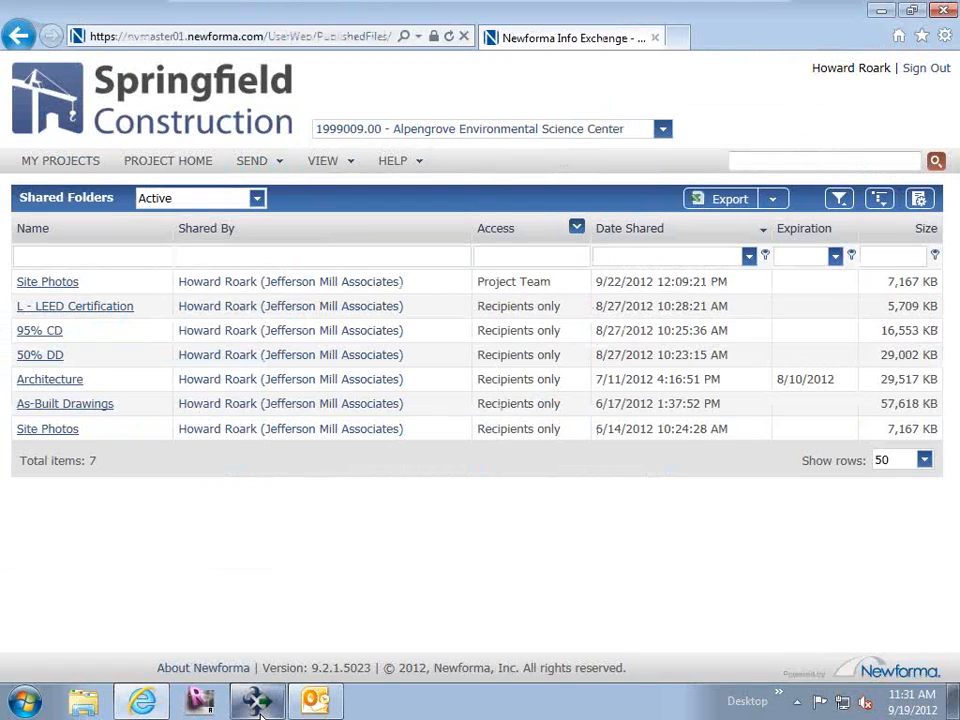
click(71, 410)
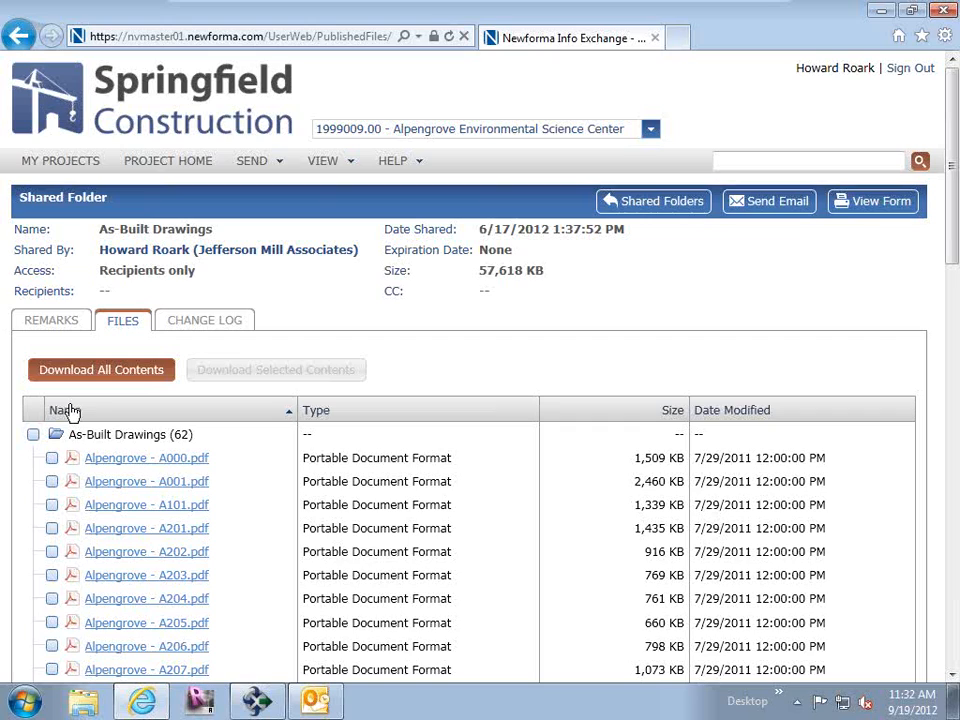
View the change log of the As-Built Drawings shared folder on Info Exchange.
click(259, 705)
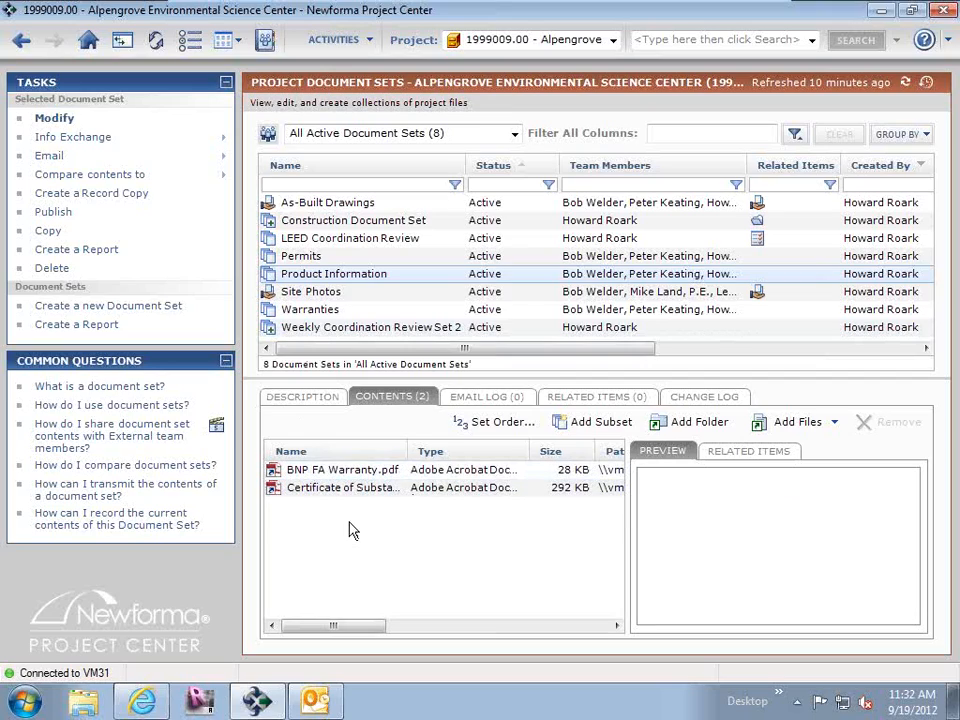
click(262, 702)
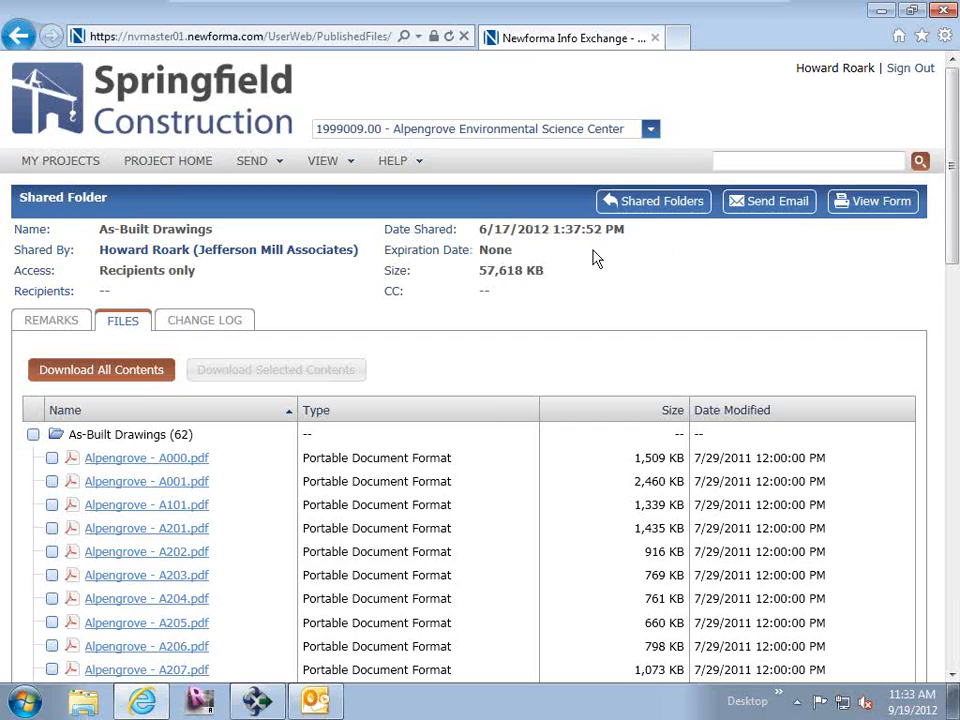
click(226, 318)
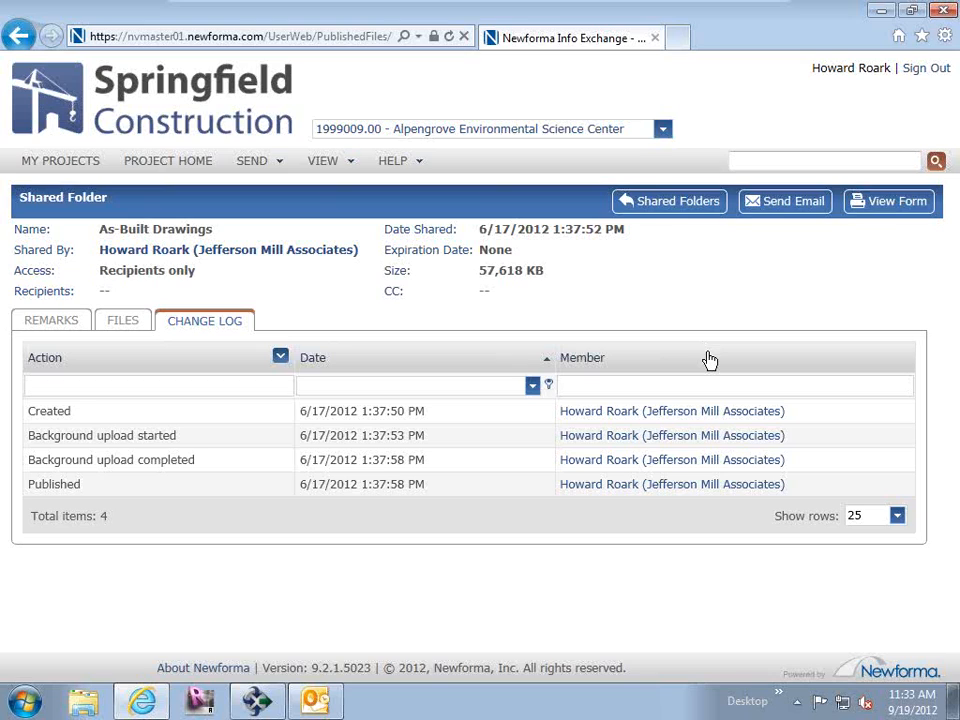
click(315, 700)
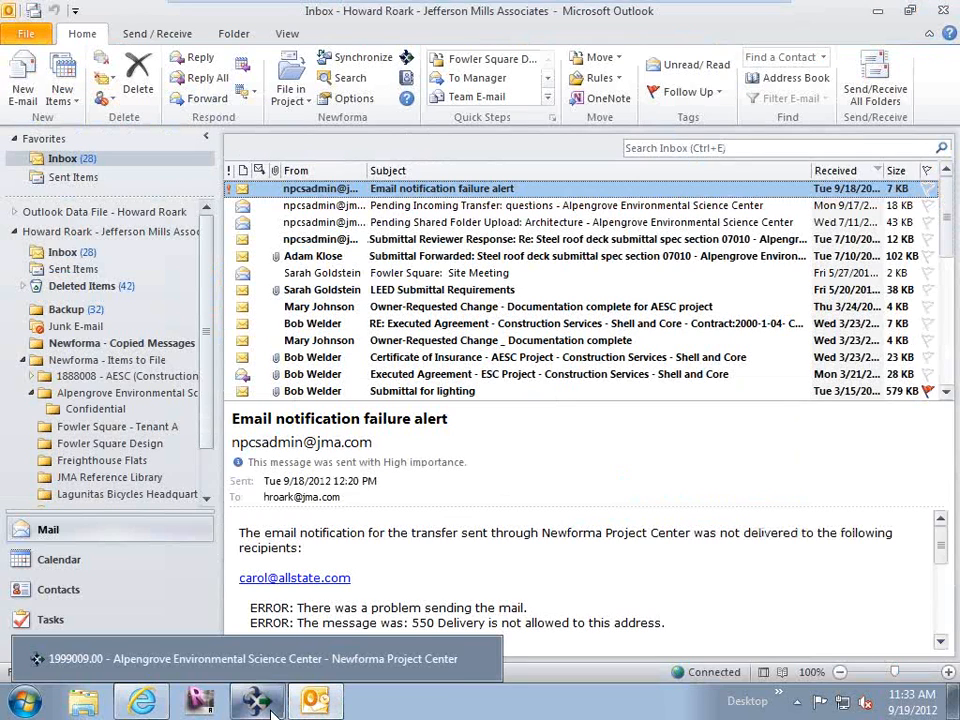
click(270, 708)
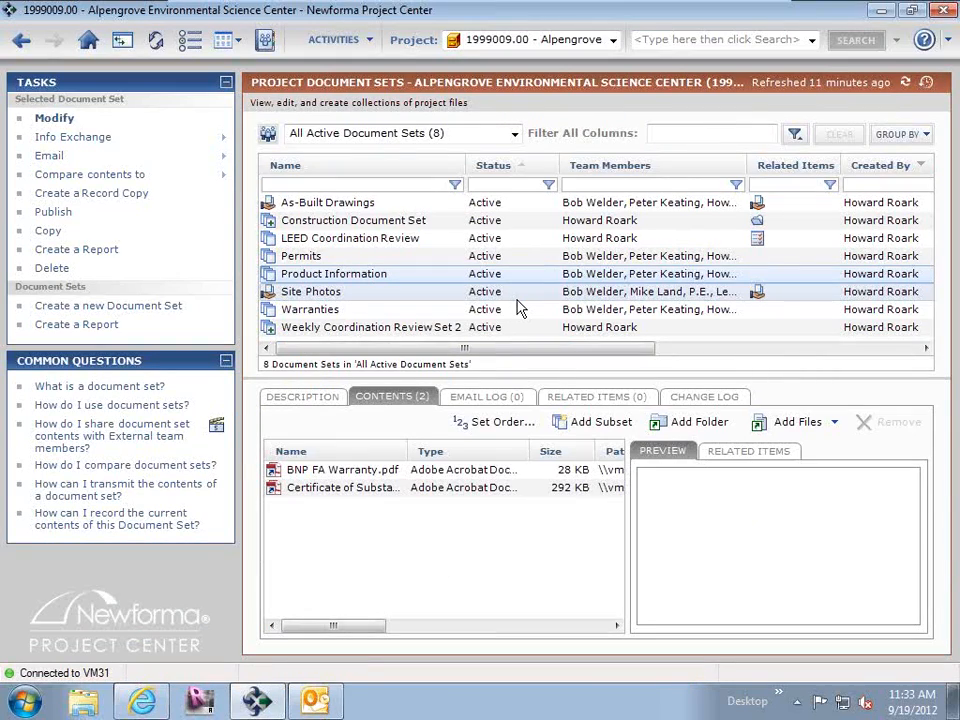
click(315, 700)
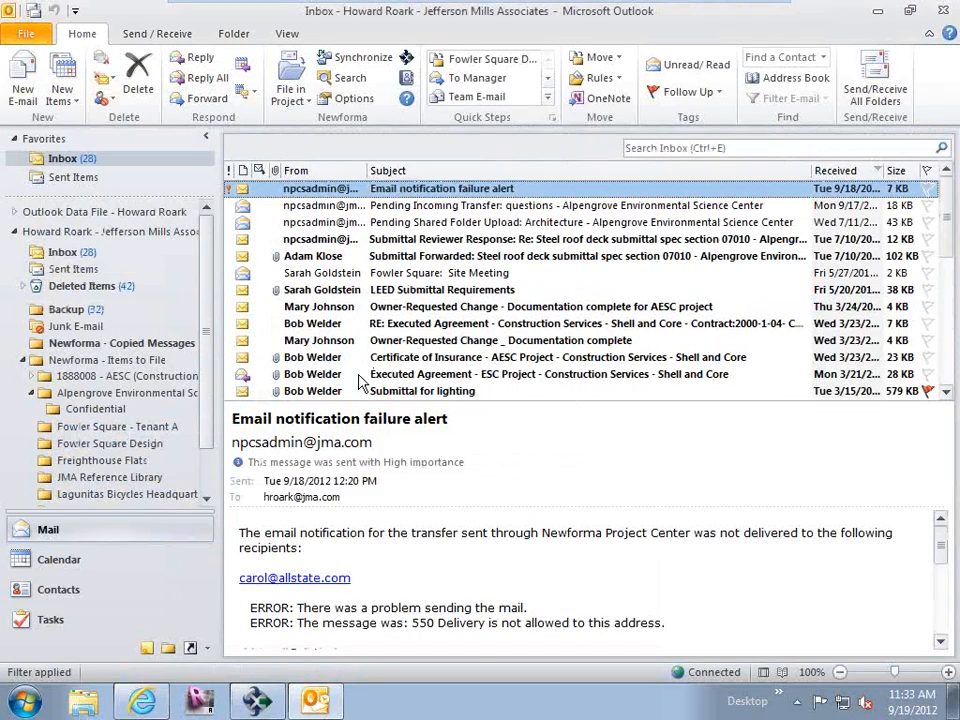
click(142, 700)
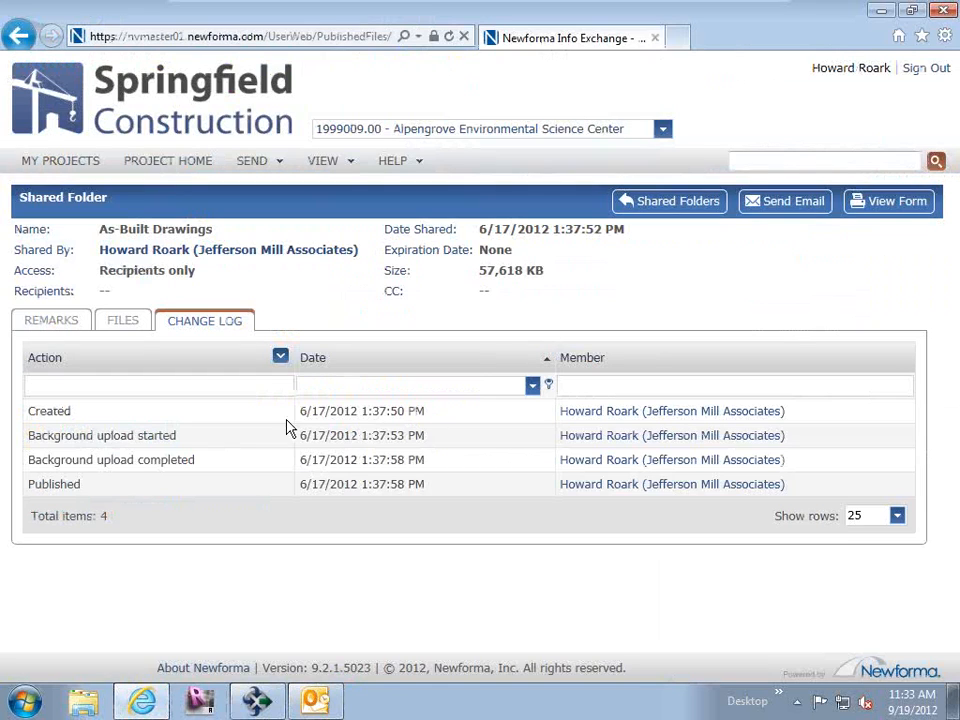
View the files of the LEED Coordination Review and Weekly Coordination Review Set 2 document sets on Info Exchange.
click(262, 163)
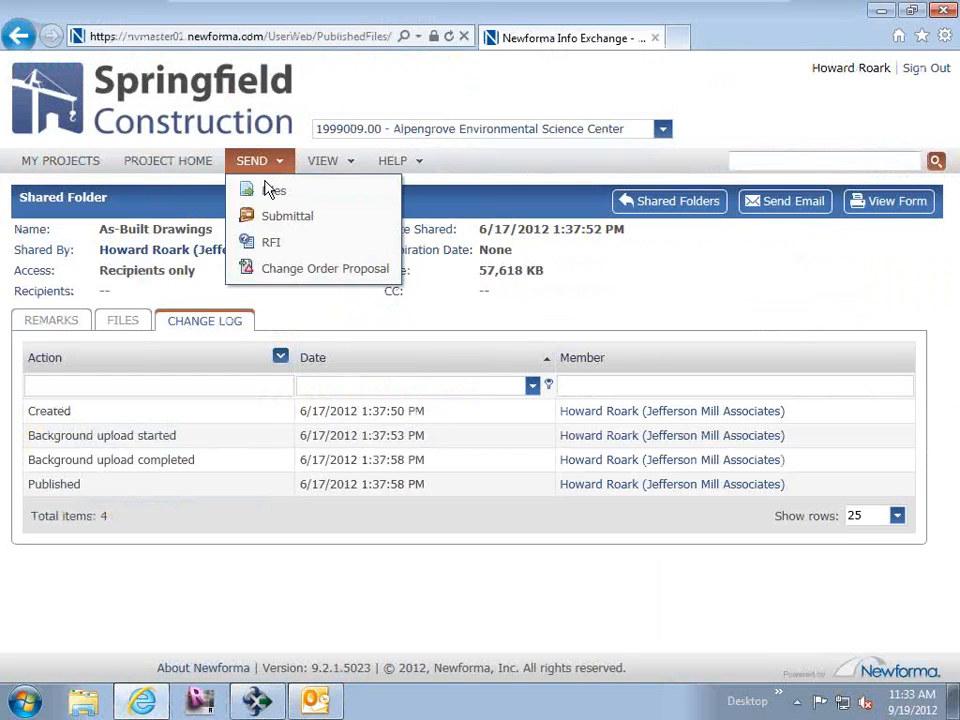
click(350, 162)
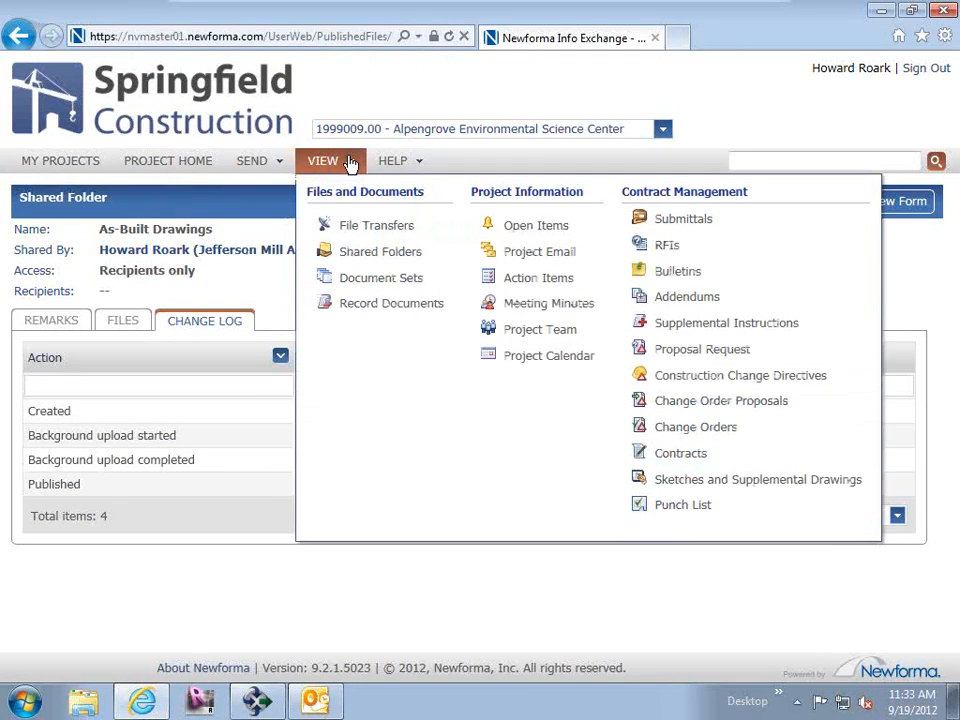
click(368, 278)
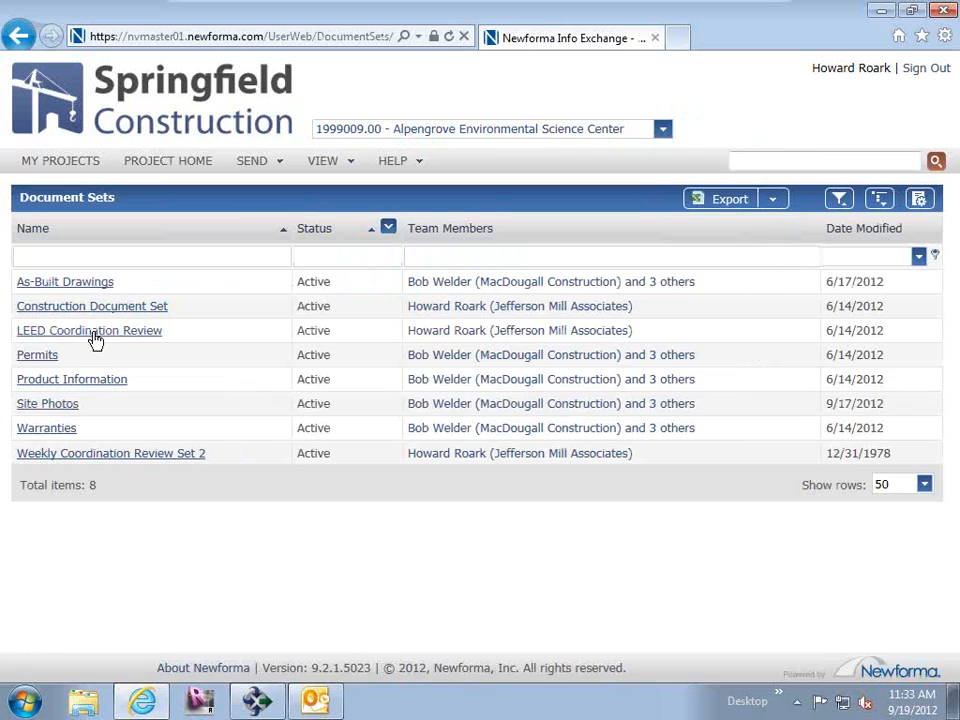
click(78, 336)
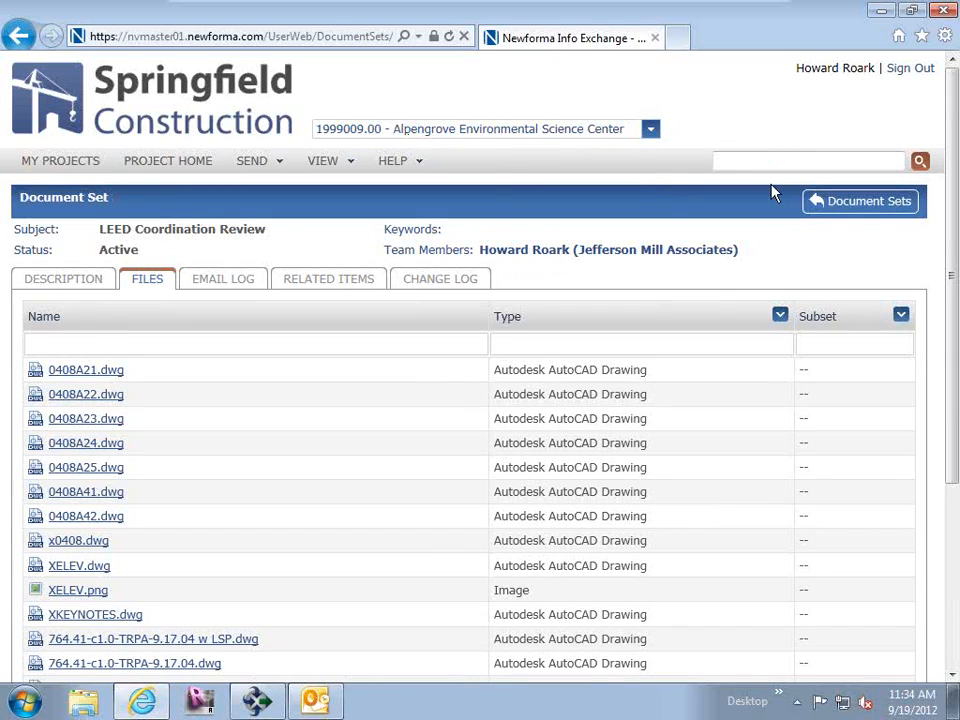
click(884, 211)
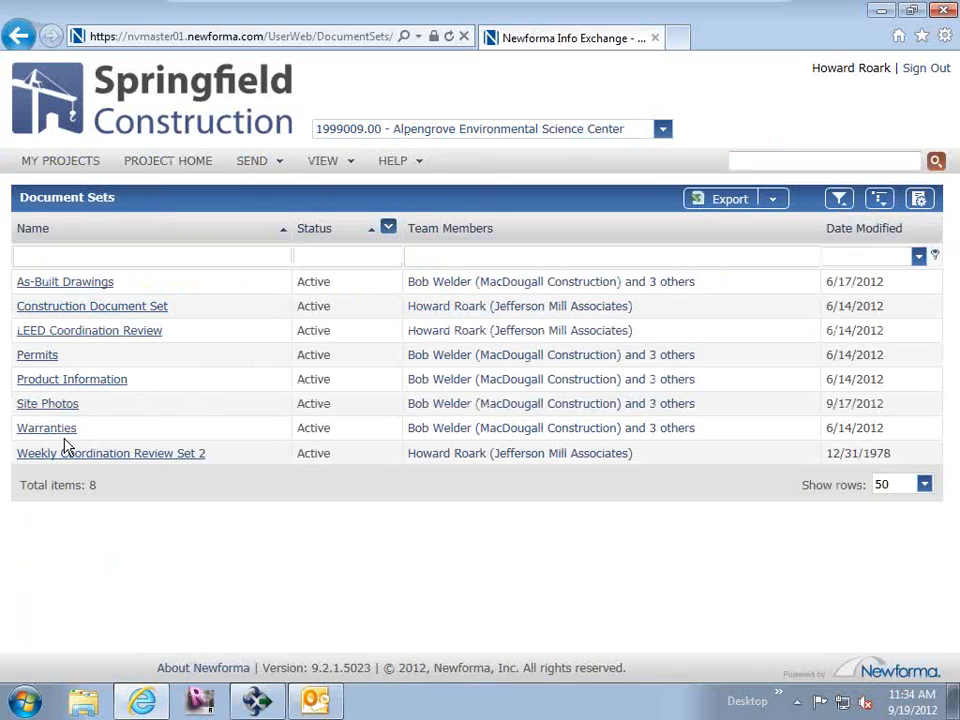
click(88, 459)
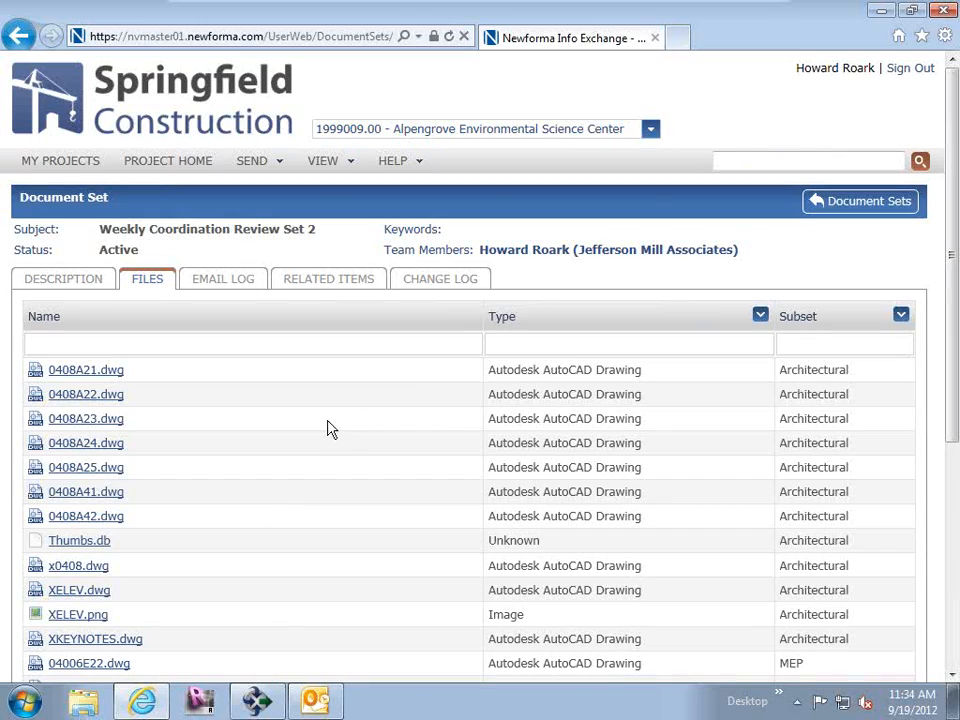
View the related items of the Weekly Coordination Review Set 2 document set and open the Architectural set.
click(306, 283)
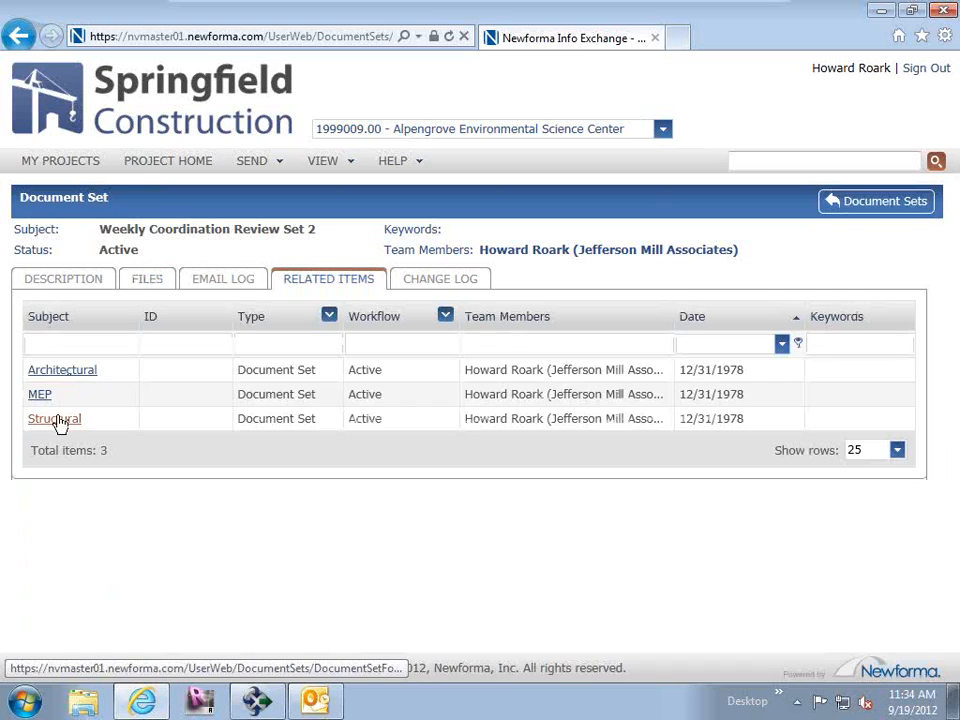
click(52, 374)
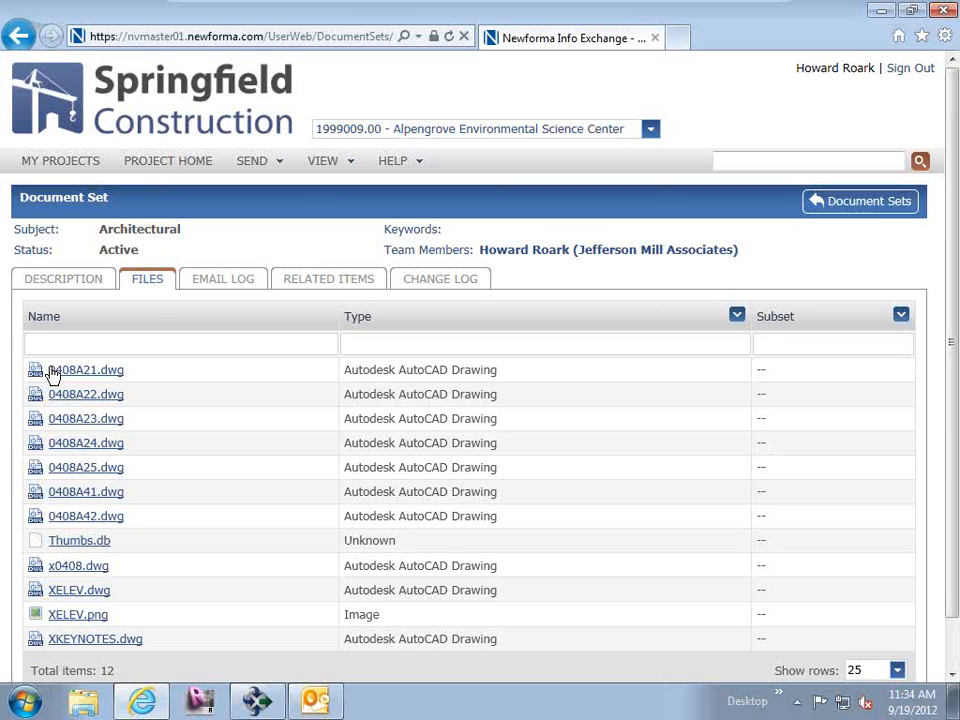
Switch to Newforma Project Center, open Document Control from the project home and view the revision history of Alpengrove - A201.
click(262, 706)
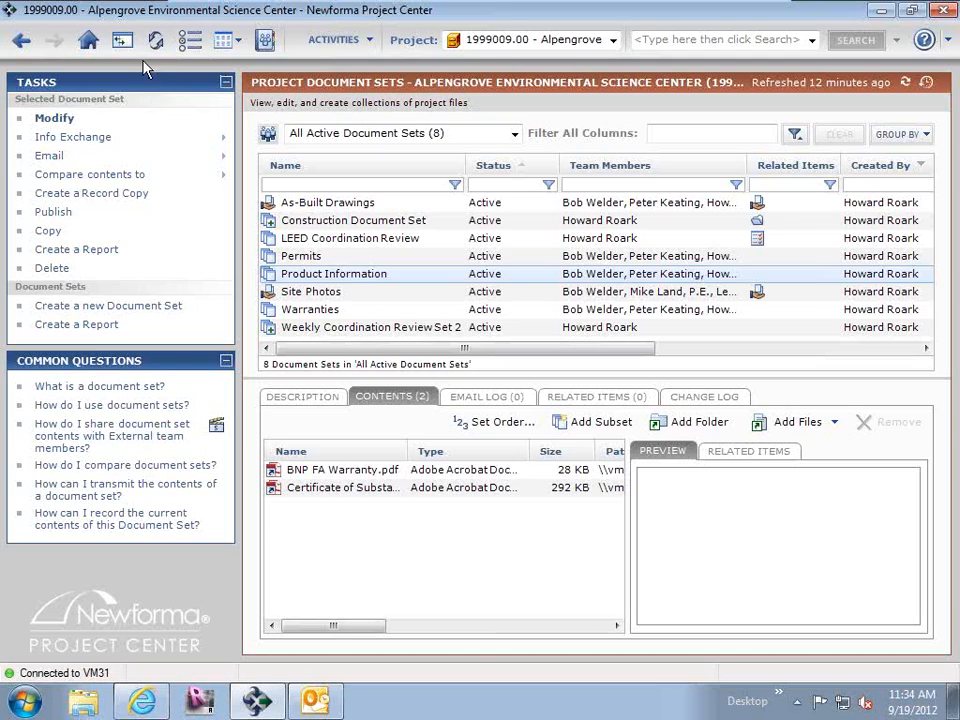
click(88, 40)
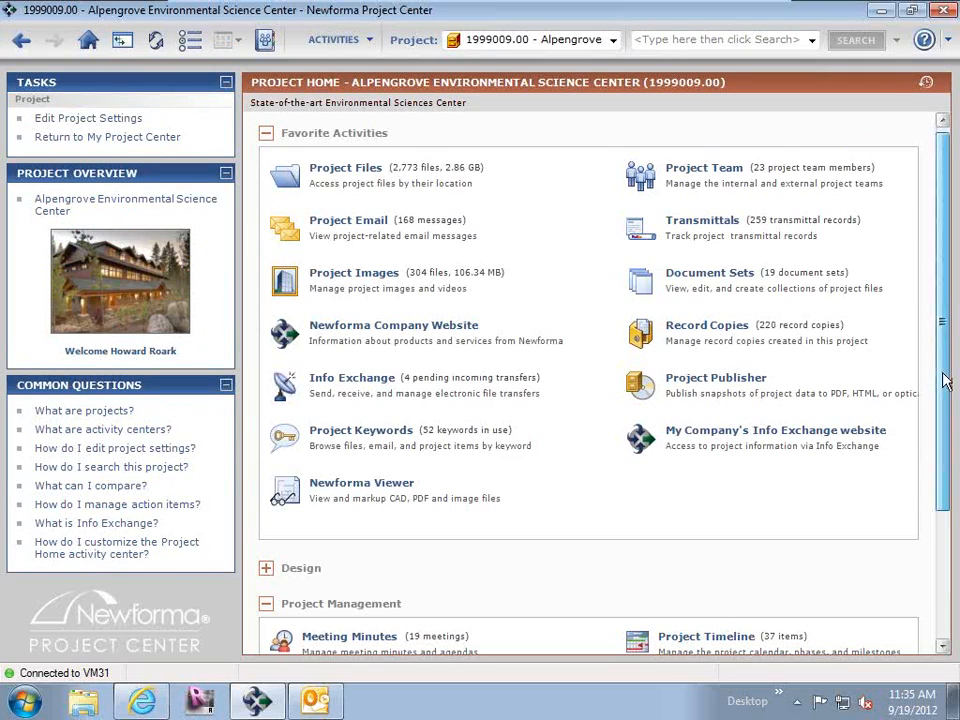
scroll(700, 440, down, 2)
click(266, 490)
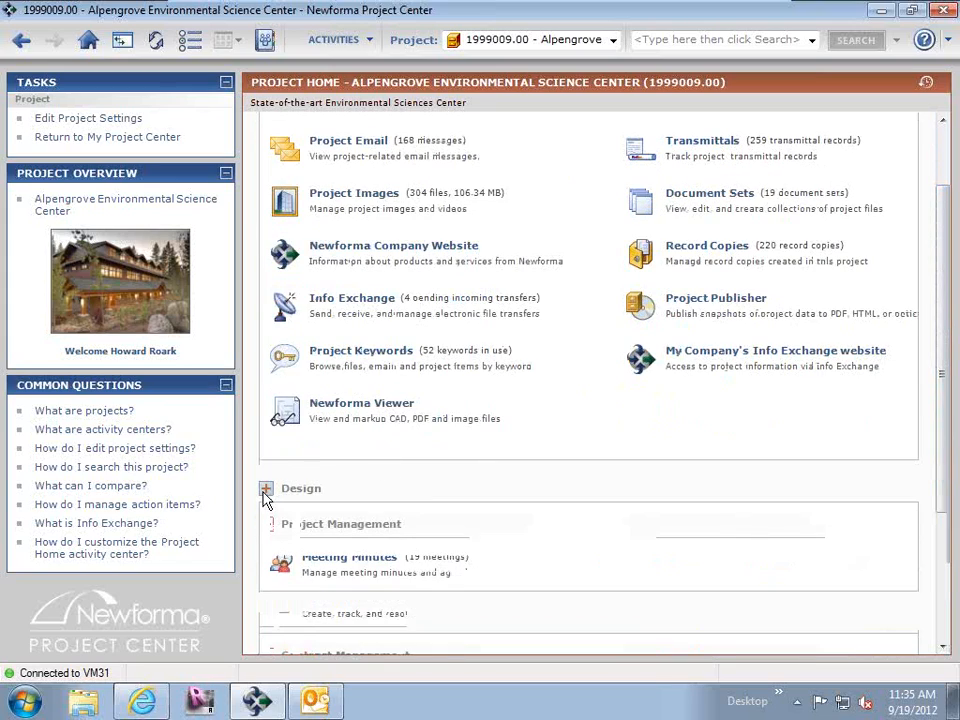
click(335, 528)
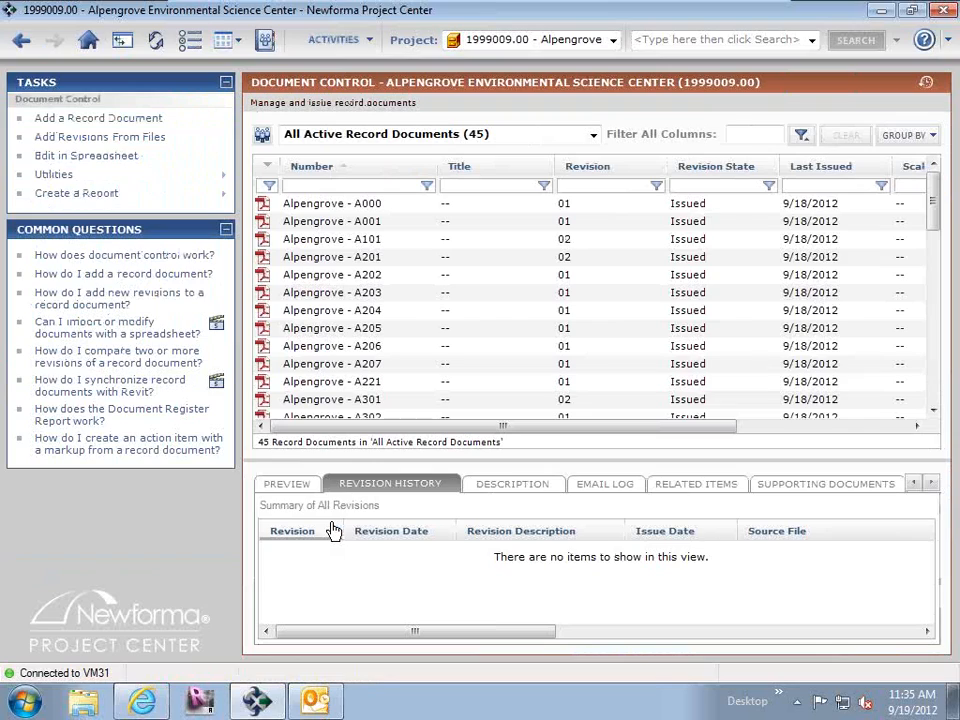
click(325, 258)
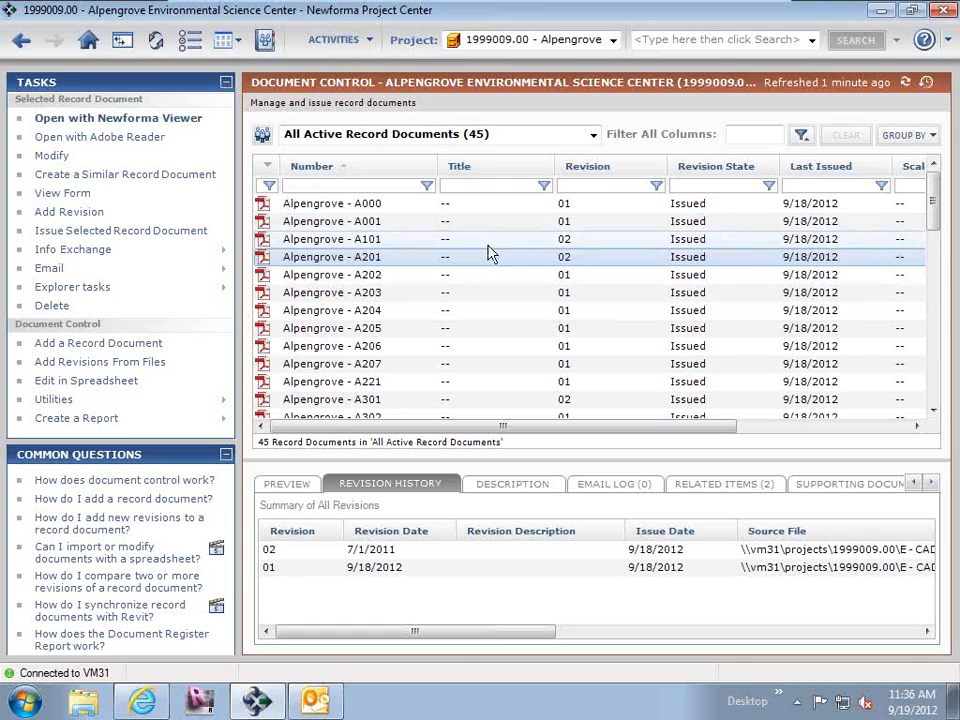
Switch to Internet Explorer and list the project's record documents on Info Exchange.
click(266, 705)
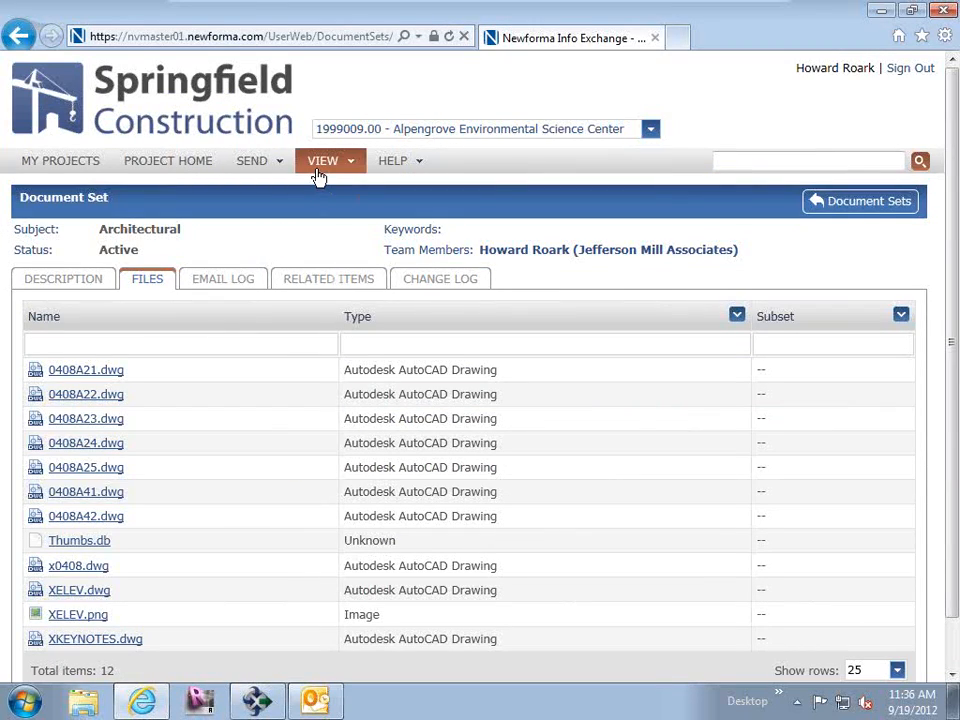
click(318, 173)
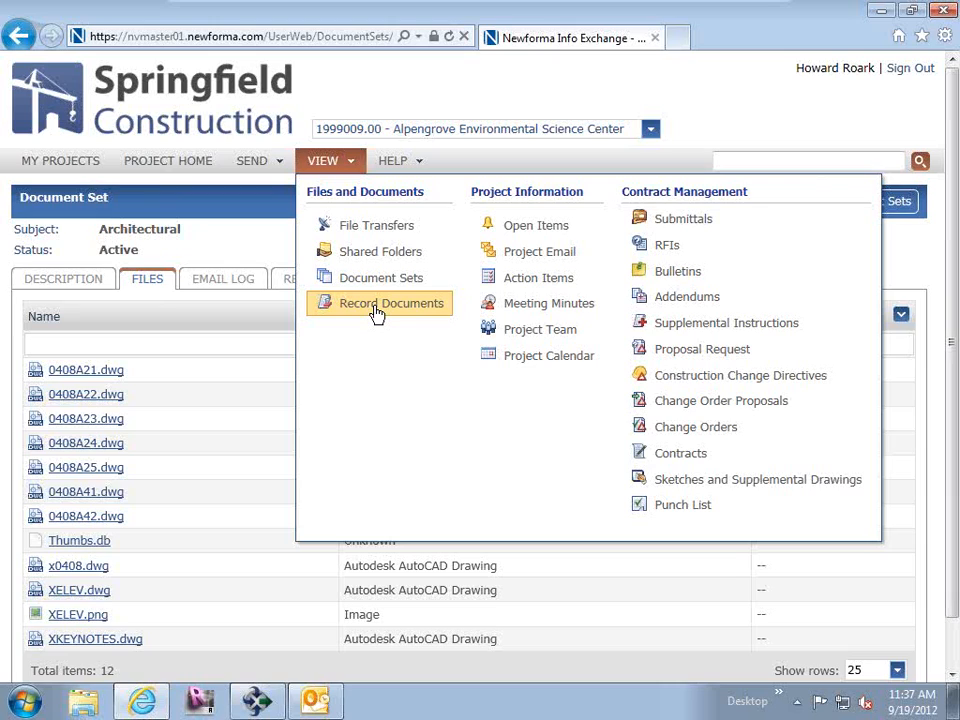
click(377, 314)
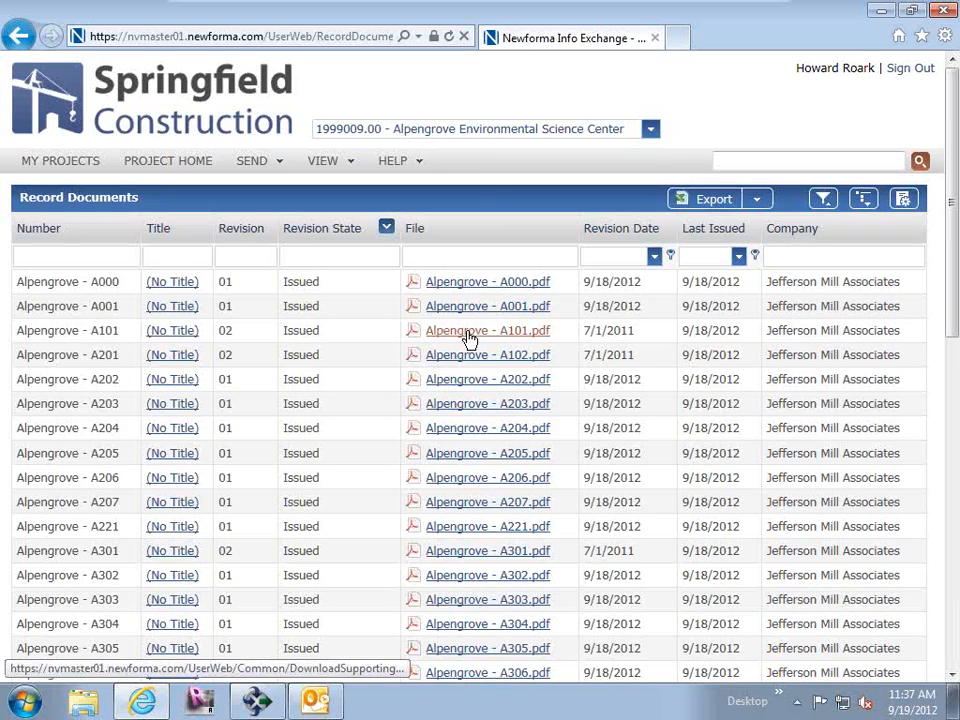
View the Alpengrove - A101.pdf drawing, return to the record documents list and open the A101 record's details.
click(470, 340)
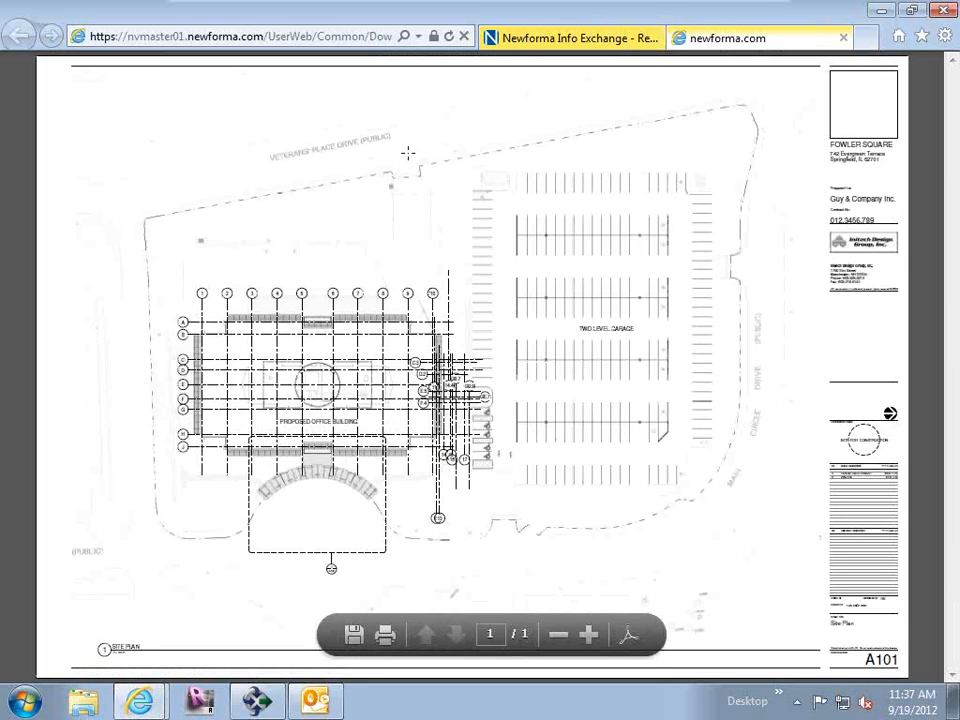
click(556, 45)
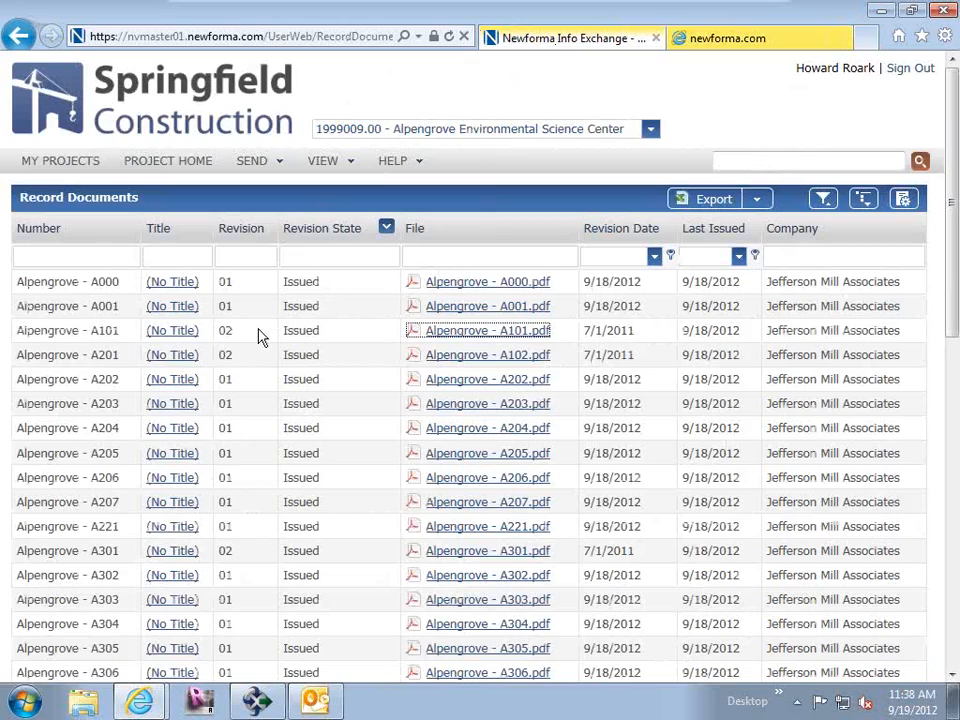
click(165, 338)
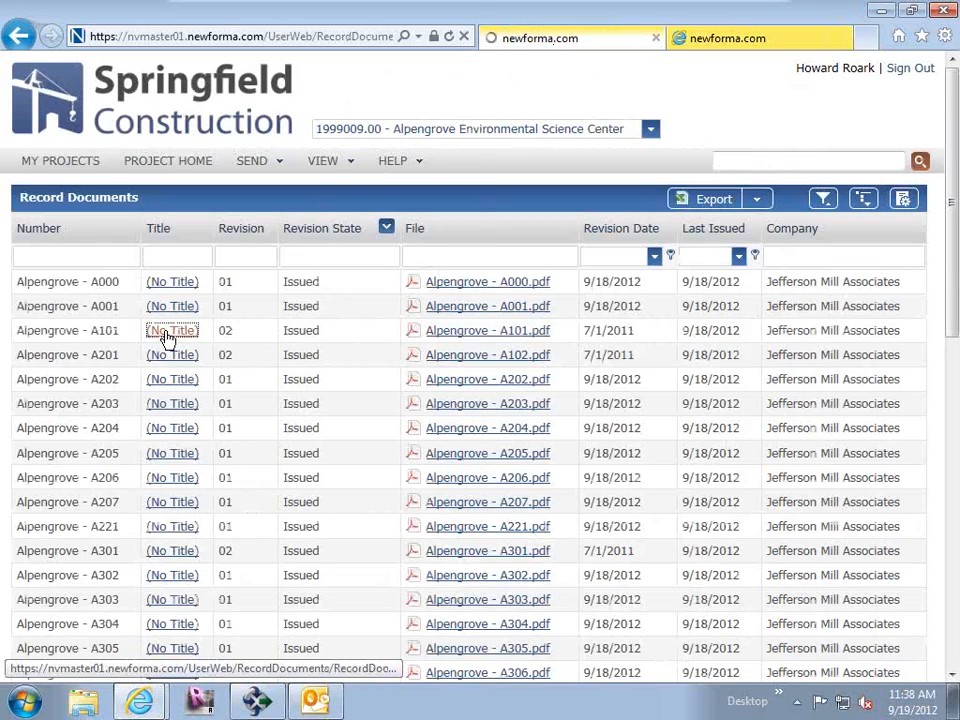
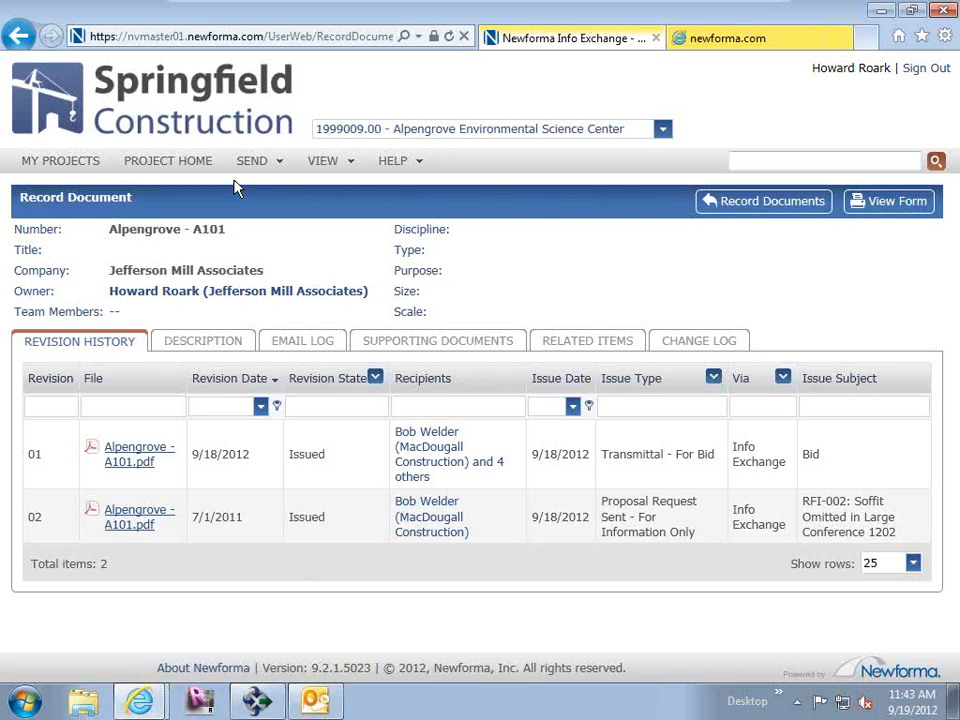
Return to the project's record documents list and view the file transfers inbox.
click(318, 168)
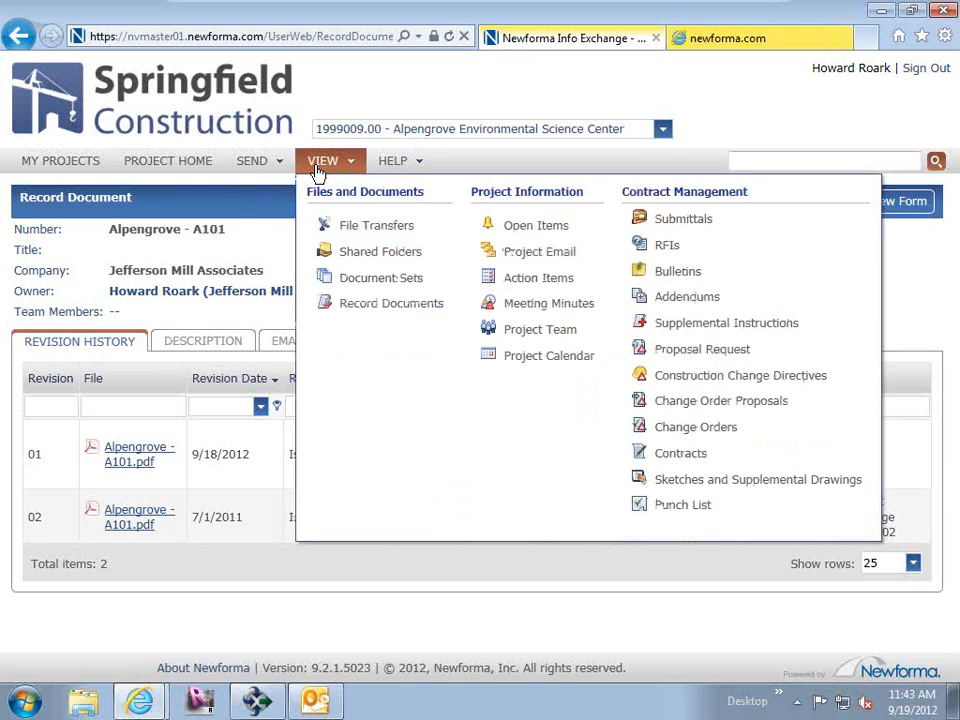
click(363, 315)
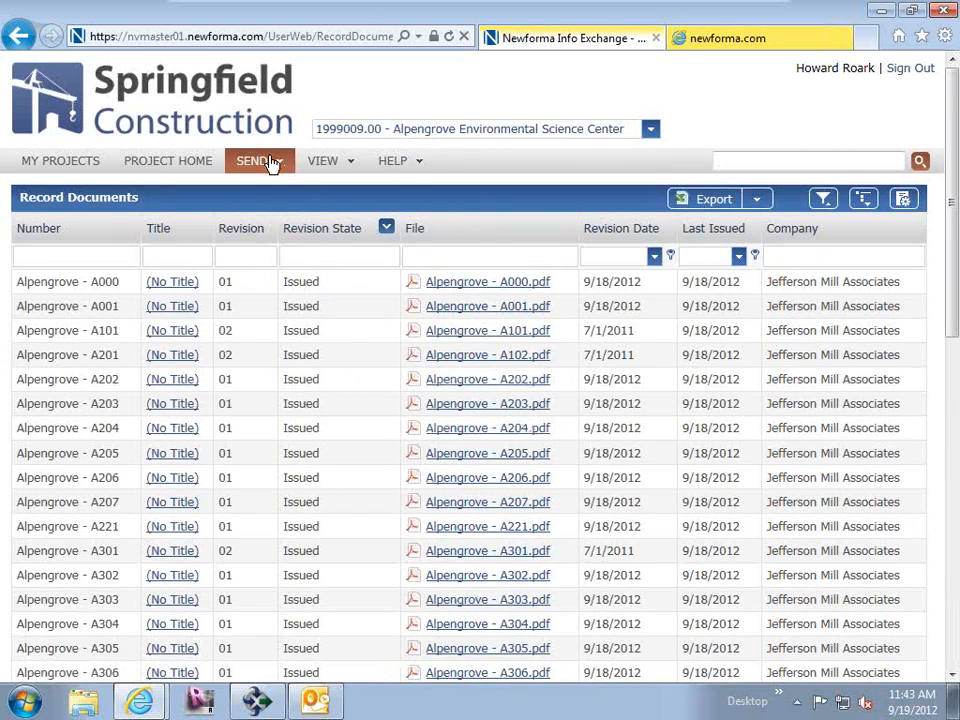
mouse_move(311, 176)
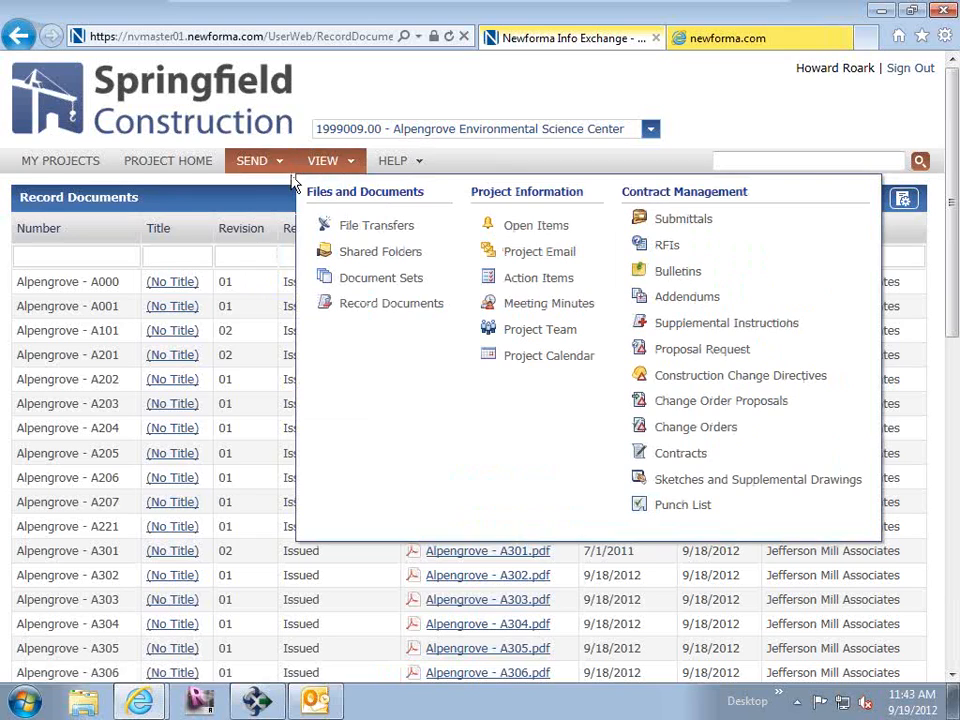
click(372, 233)
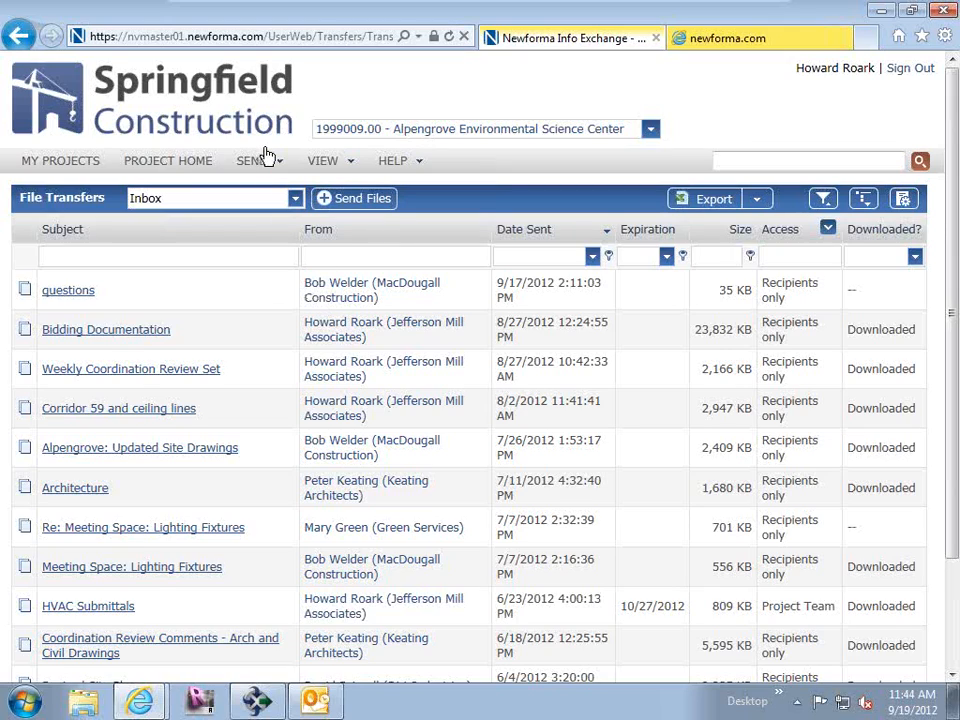
Open the Weekly Coordination Review Set 2 document set and filter its files to the Architectural subset.
click(340, 172)
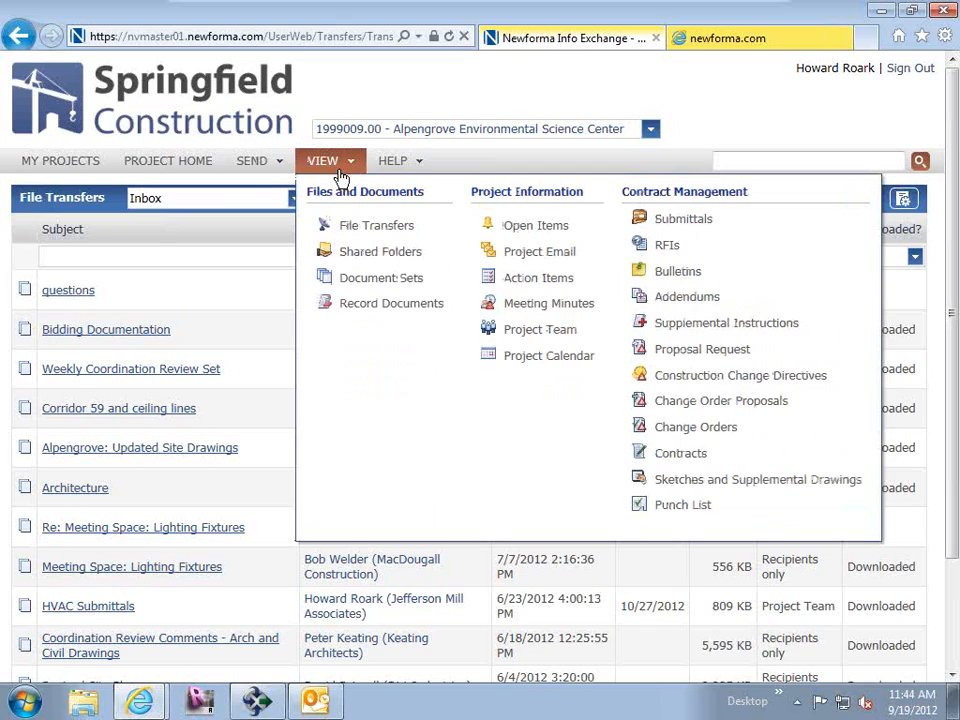
click(357, 280)
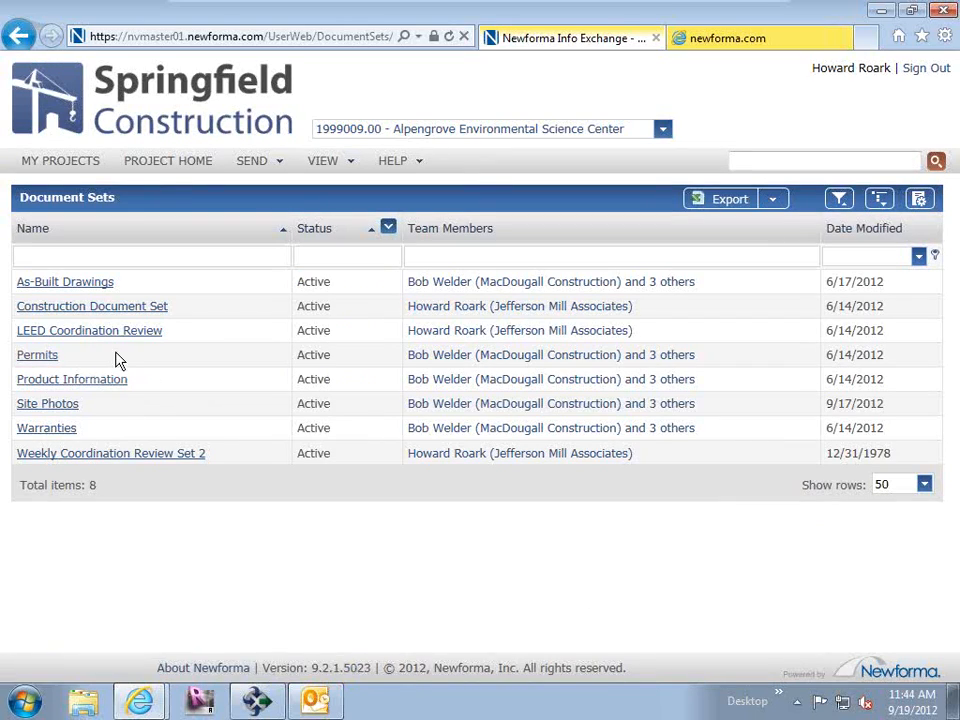
click(139, 463)
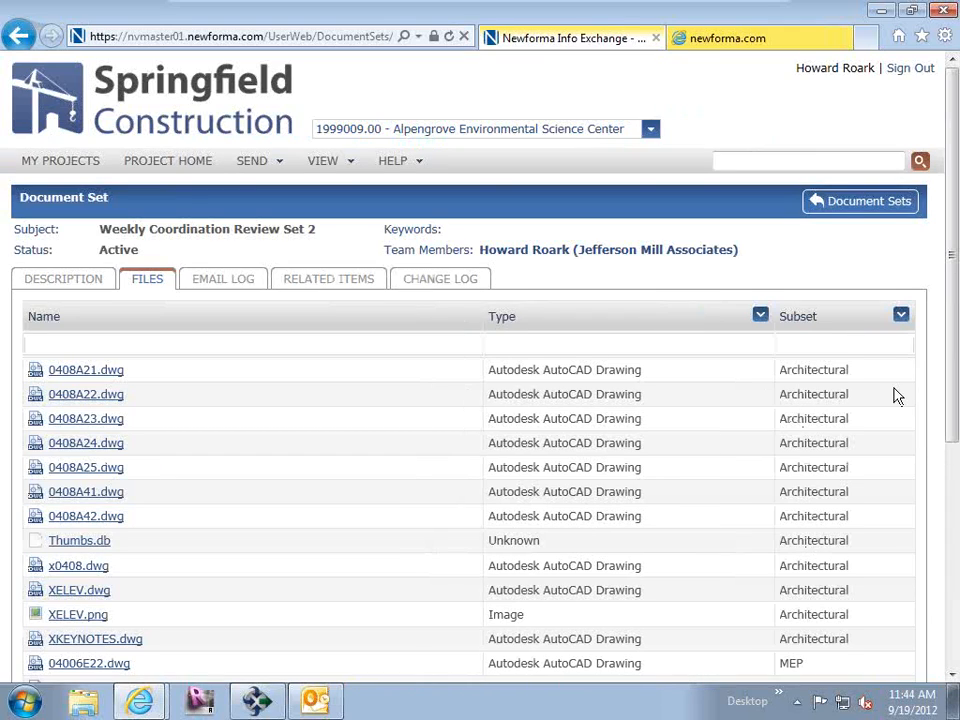
click(901, 316)
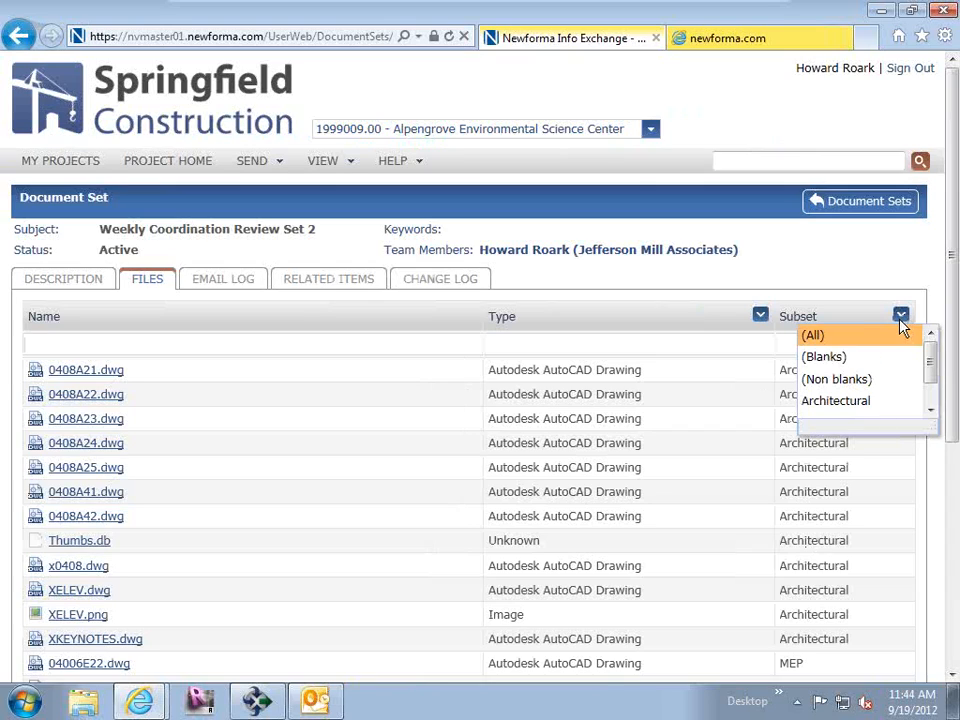
click(845, 402)
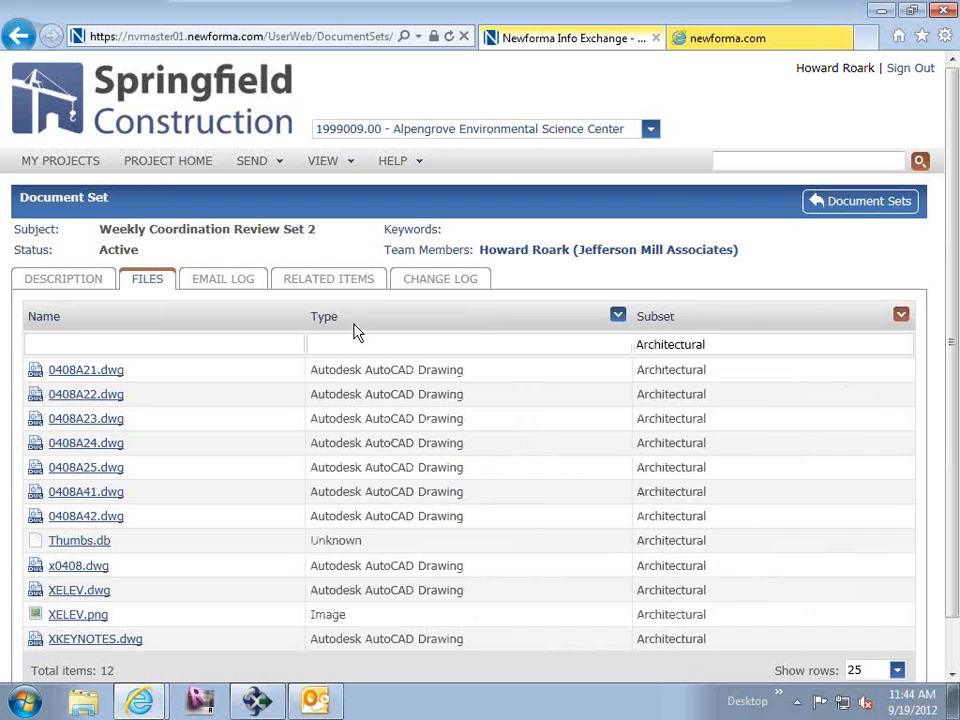
Compare the related items of Weekly Coordination Review Set 2 with its file list, ending on the related items.
click(335, 282)
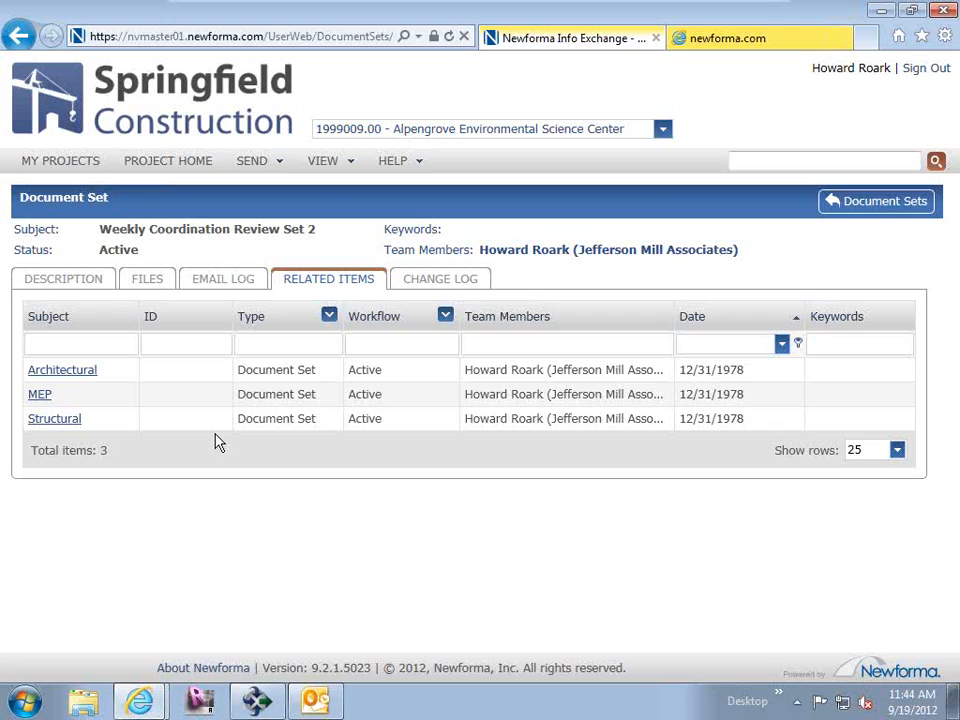
click(152, 286)
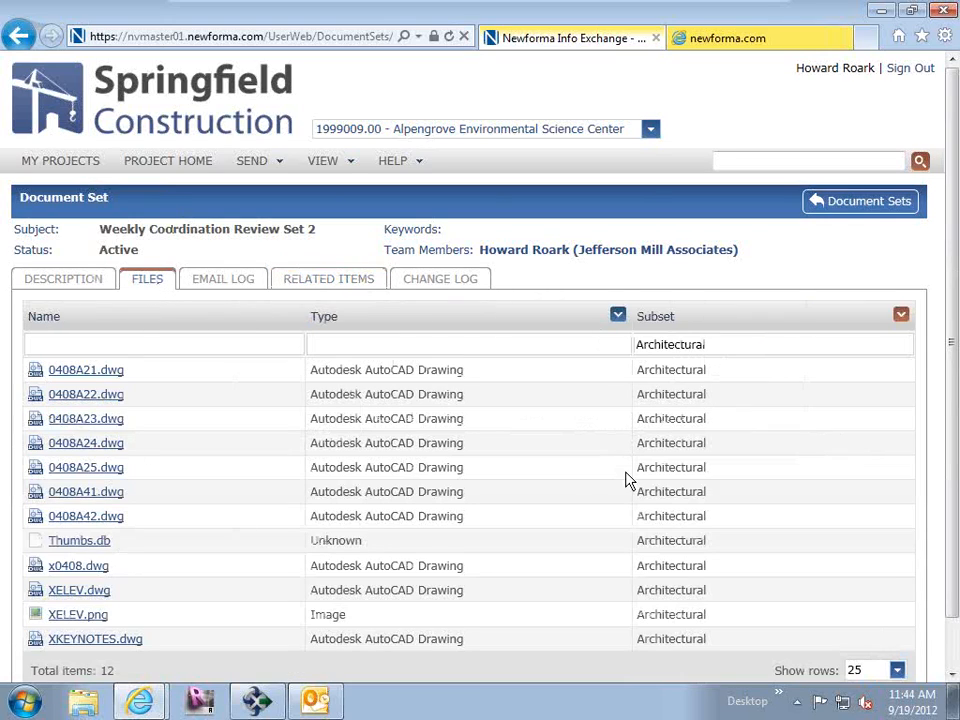
click(360, 284)
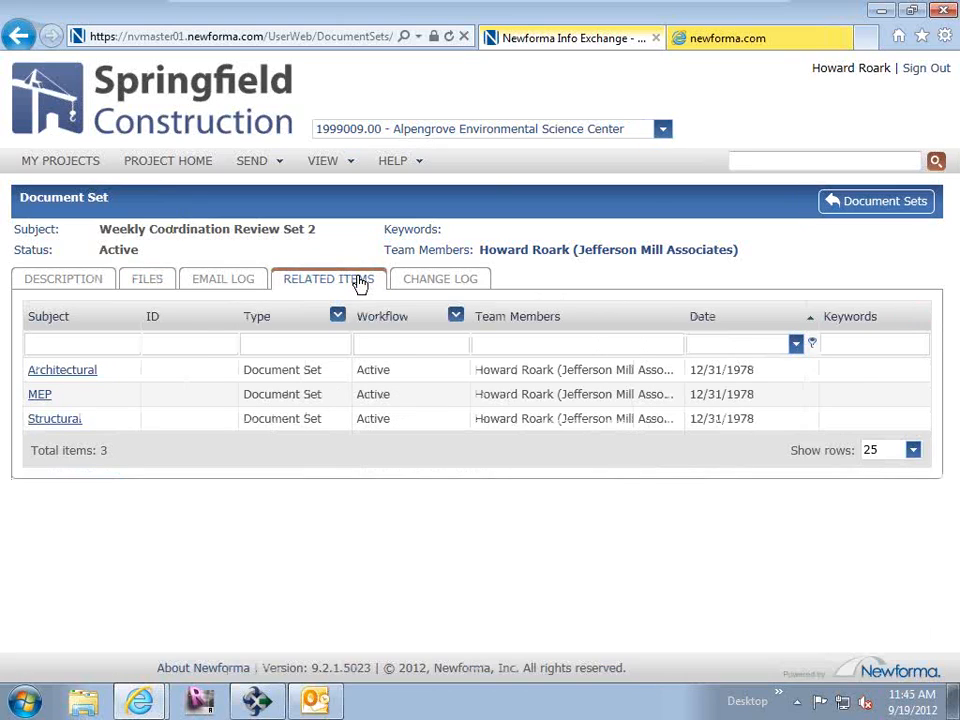